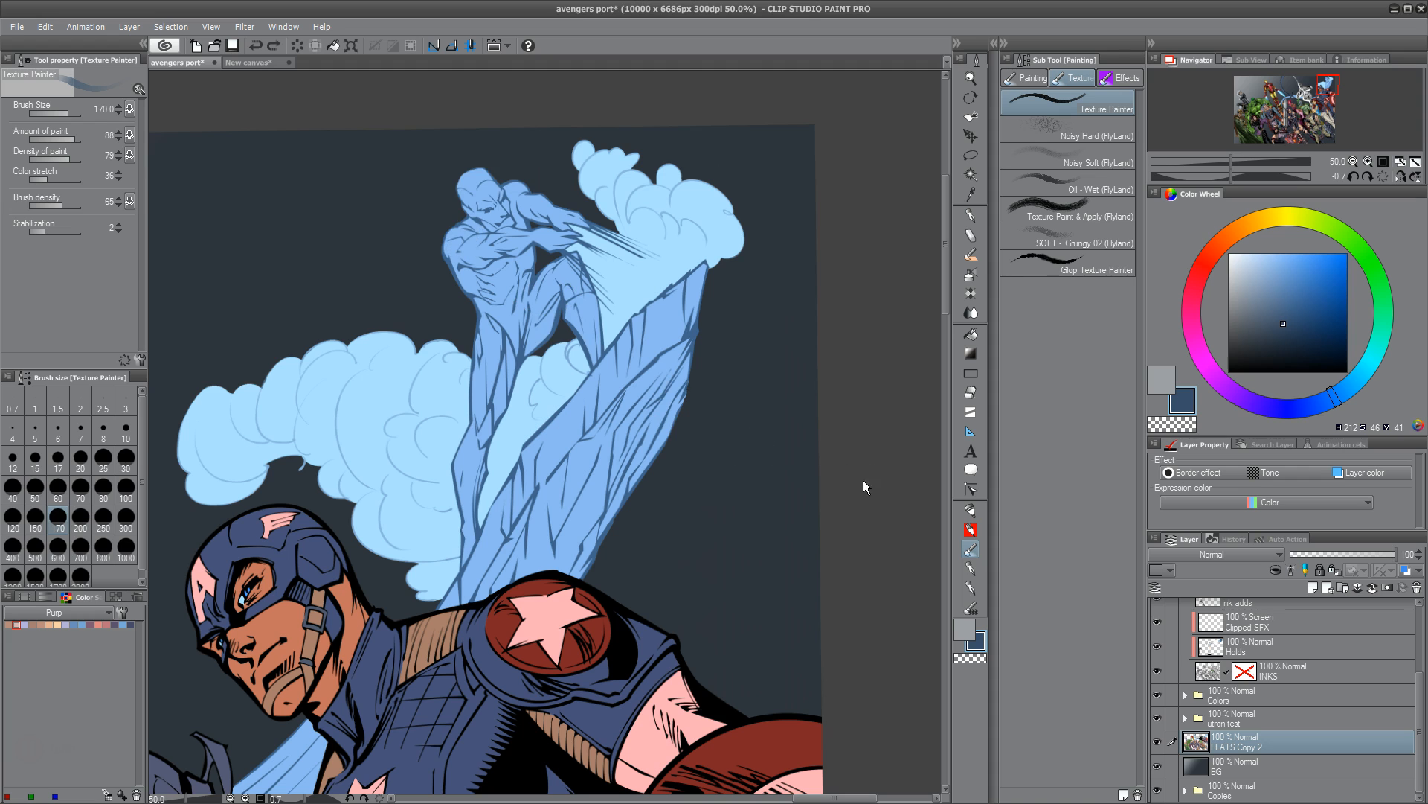
Copy the flat blue ice figure and slide from FLATS Copy 2 onto a new layer named "im"
{"action": "key", "text": "w"}
{"action": "left_click", "coordinate": [558, 421]}
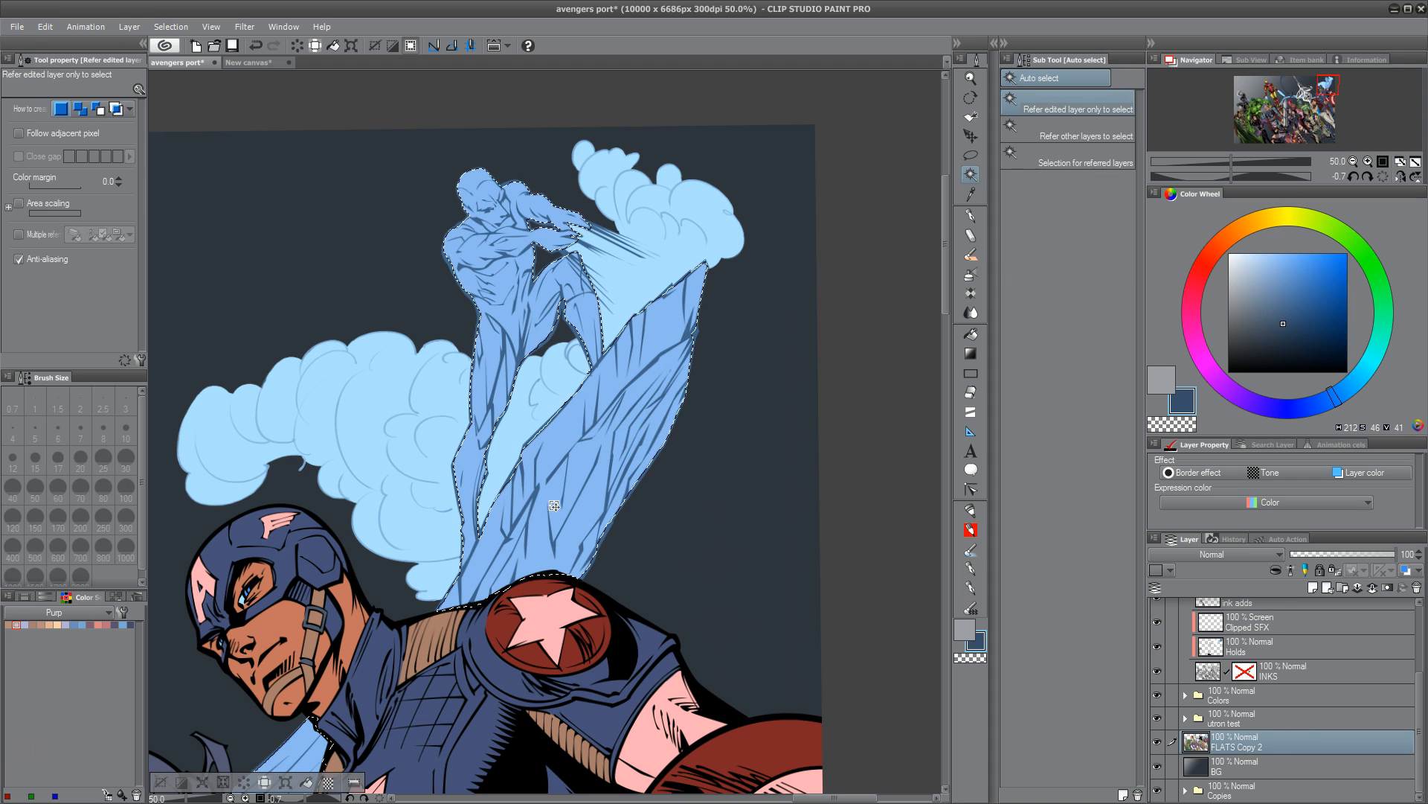
{"action": "key", "text": "ctrl+c"}
{"action": "key", "text": "ctrl+v"}
{"action": "double_click", "coordinate": [1254, 742]}
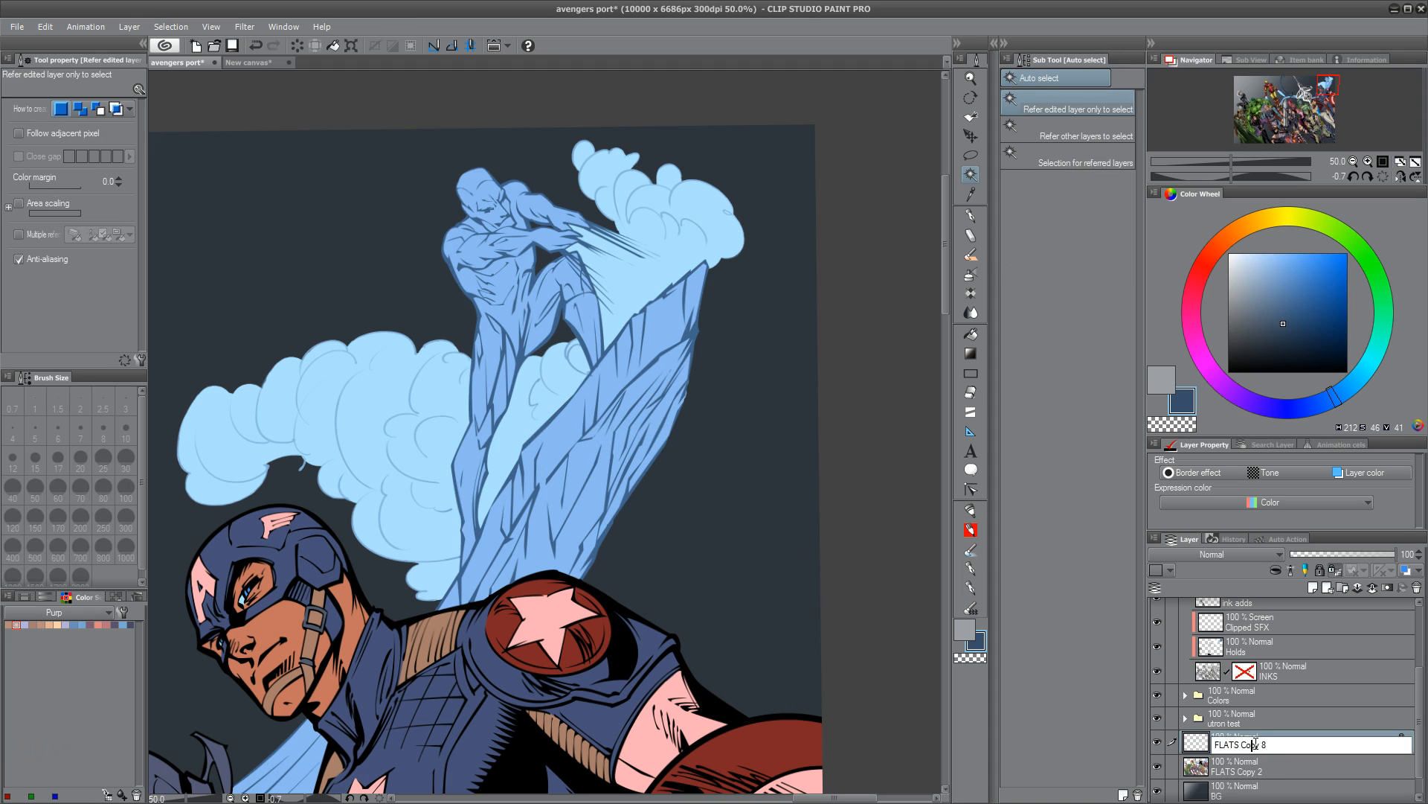
{"action": "type", "text": "im"}
{"action": "key", "text": "Return"}
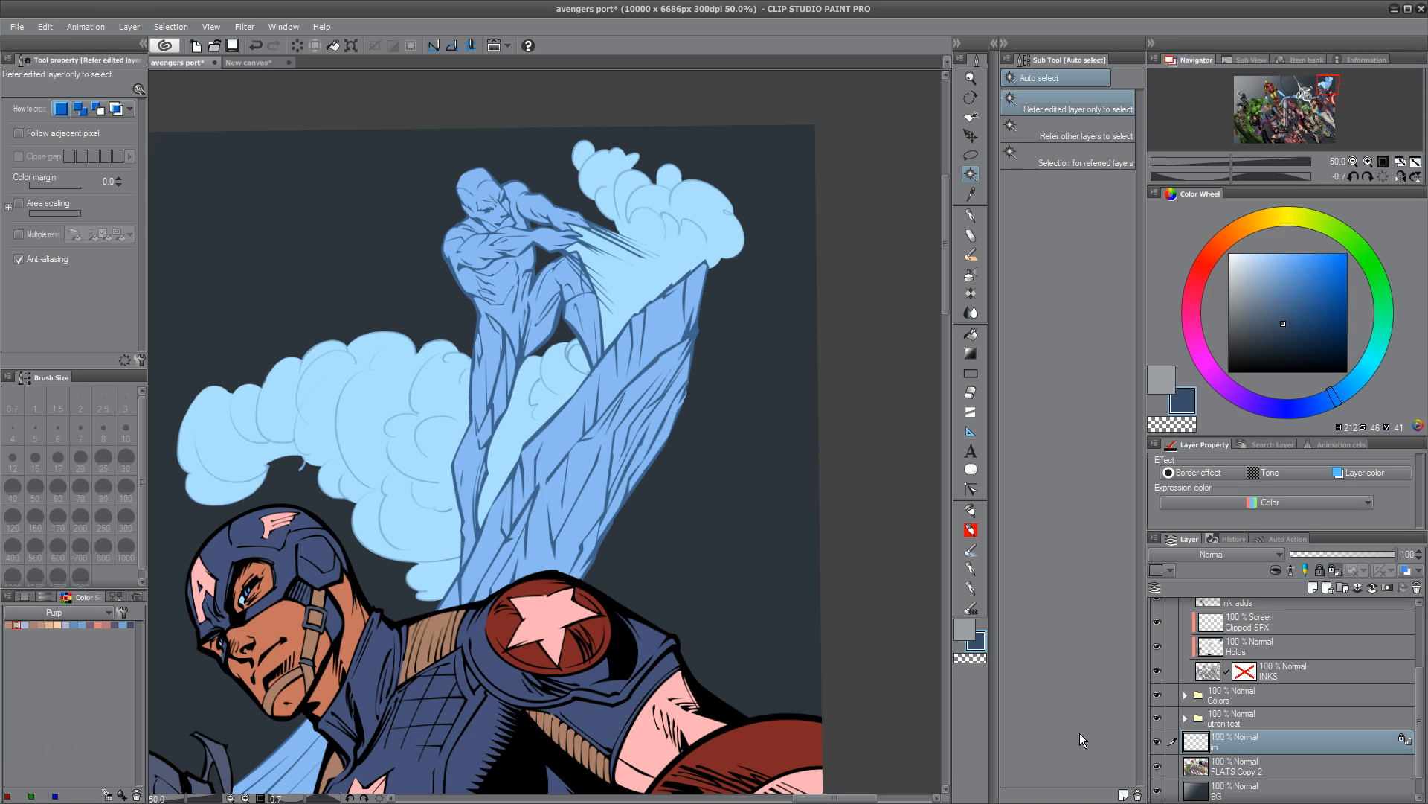
Shade the blue ice figure with dark blue Texture Painter strokes on the im layer
{"action": "key", "text": "b"}
{"action": "left_click_drag", "start_coordinate": [618, 379], "coordinate": [592, 445]}
{"action": "key", "text": "ctrl+z"}
{"action": "mouse_move", "coordinate": [495, 334]}
{"action": "left_mouse_down"}
{"action": "mouse_move", "coordinate": [487, 452]}
{"action": "mouse_move", "coordinate": [500, 340]}
{"action": "left_mouse_up"}
{"action": "key", "text": "ctrl+z"}
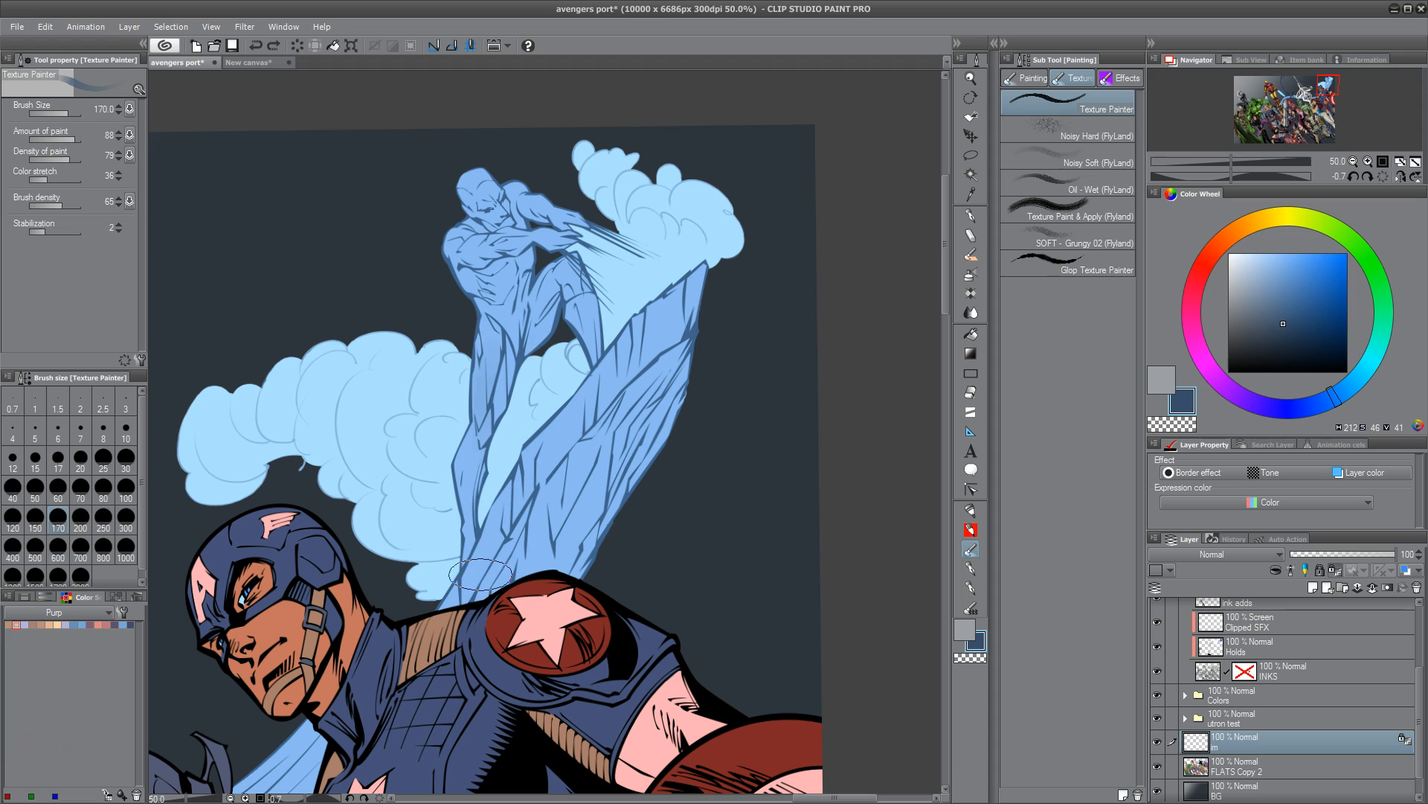
{"action": "mouse_move", "coordinate": [470, 540]}
{"action": "left_mouse_down"}
{"action": "mouse_move", "coordinate": [469, 437]}
{"action": "mouse_move", "coordinate": [463, 461]}
{"action": "mouse_move", "coordinate": [497, 413]}
{"action": "mouse_move", "coordinate": [516, 298]}
{"action": "mouse_move", "coordinate": [545, 276]}
{"action": "mouse_move", "coordinate": [566, 335]}
{"action": "mouse_move", "coordinate": [595, 332]}
{"action": "mouse_move", "coordinate": [557, 228]}
{"action": "mouse_move", "coordinate": [494, 290]}
{"action": "mouse_move", "coordinate": [461, 197]}
{"action": "mouse_move", "coordinate": [485, 222]}
{"action": "mouse_move", "coordinate": [544, 212]}
{"action": "mouse_move", "coordinate": [553, 242]}
{"action": "mouse_move", "coordinate": [468, 325]}
{"action": "mouse_move", "coordinate": [520, 248]}
{"action": "mouse_move", "coordinate": [475, 411]}
{"action": "mouse_move", "coordinate": [517, 267]}
{"action": "mouse_move", "coordinate": [477, 210]}
{"action": "mouse_move", "coordinate": [452, 258]}
{"action": "mouse_move", "coordinate": [511, 243]}
{"action": "mouse_move", "coordinate": [579, 279]}
{"action": "mouse_move", "coordinate": [590, 317]}
{"action": "mouse_move", "coordinate": [478, 381]}
{"action": "mouse_move", "coordinate": [457, 541]}
{"action": "mouse_move", "coordinate": [467, 441]}
{"action": "mouse_move", "coordinate": [430, 540]}
{"action": "mouse_move", "coordinate": [471, 555]}
{"action": "mouse_move", "coordinate": [493, 528]}
{"action": "mouse_move", "coordinate": [482, 565]}
{"action": "left_mouse_up"}
{"action": "mouse_move", "coordinate": [611, 386]}
{"action": "left_mouse_down"}
{"action": "mouse_move", "coordinate": [590, 356]}
{"action": "mouse_move", "coordinate": [634, 325]}
{"action": "mouse_move", "coordinate": [587, 349]}
{"action": "mouse_move", "coordinate": [667, 318]}
{"action": "mouse_move", "coordinate": [542, 511]}
{"action": "mouse_move", "coordinate": [598, 534]}
{"action": "left_mouse_up"}
Paint pale blue highlights on the ice figure's head, shoulders and arms with the Texture Painter at size 80
{"action": "left_click_drag", "start_coordinate": [1283, 322], "coordinate": [1251, 265]}
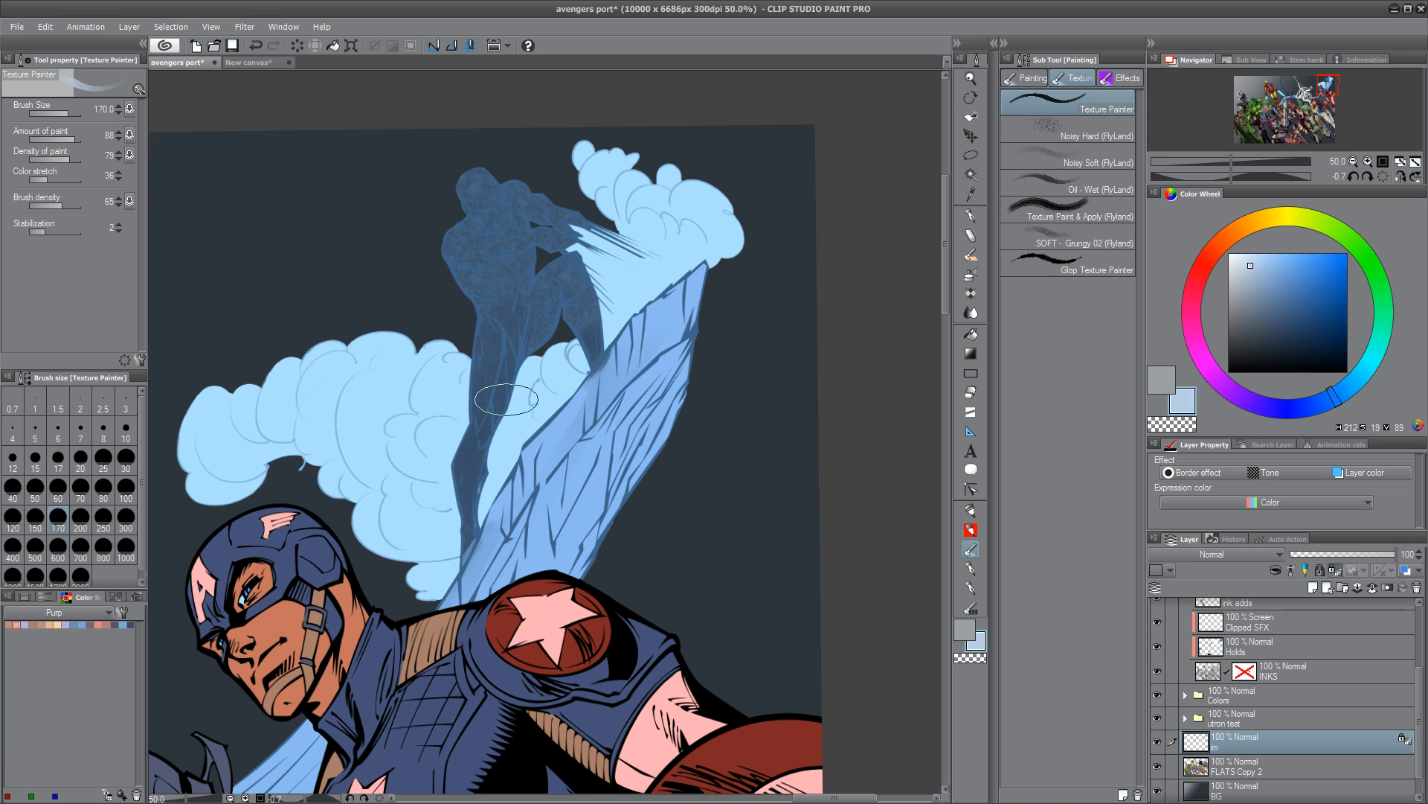
{"action": "key", "text": "["}
{"action": "key", "text": "["}
{"action": "key", "text": "["}
{"action": "key", "text": "["}
{"action": "mouse_move", "coordinate": [468, 184]}
{"action": "left_mouse_down"}
{"action": "mouse_move", "coordinate": [507, 227]}
{"action": "mouse_move", "coordinate": [472, 175]}
{"action": "mouse_move", "coordinate": [497, 218]}
{"action": "mouse_move", "coordinate": [465, 196]}
{"action": "mouse_move", "coordinate": [512, 240]}
{"action": "left_mouse_up"}
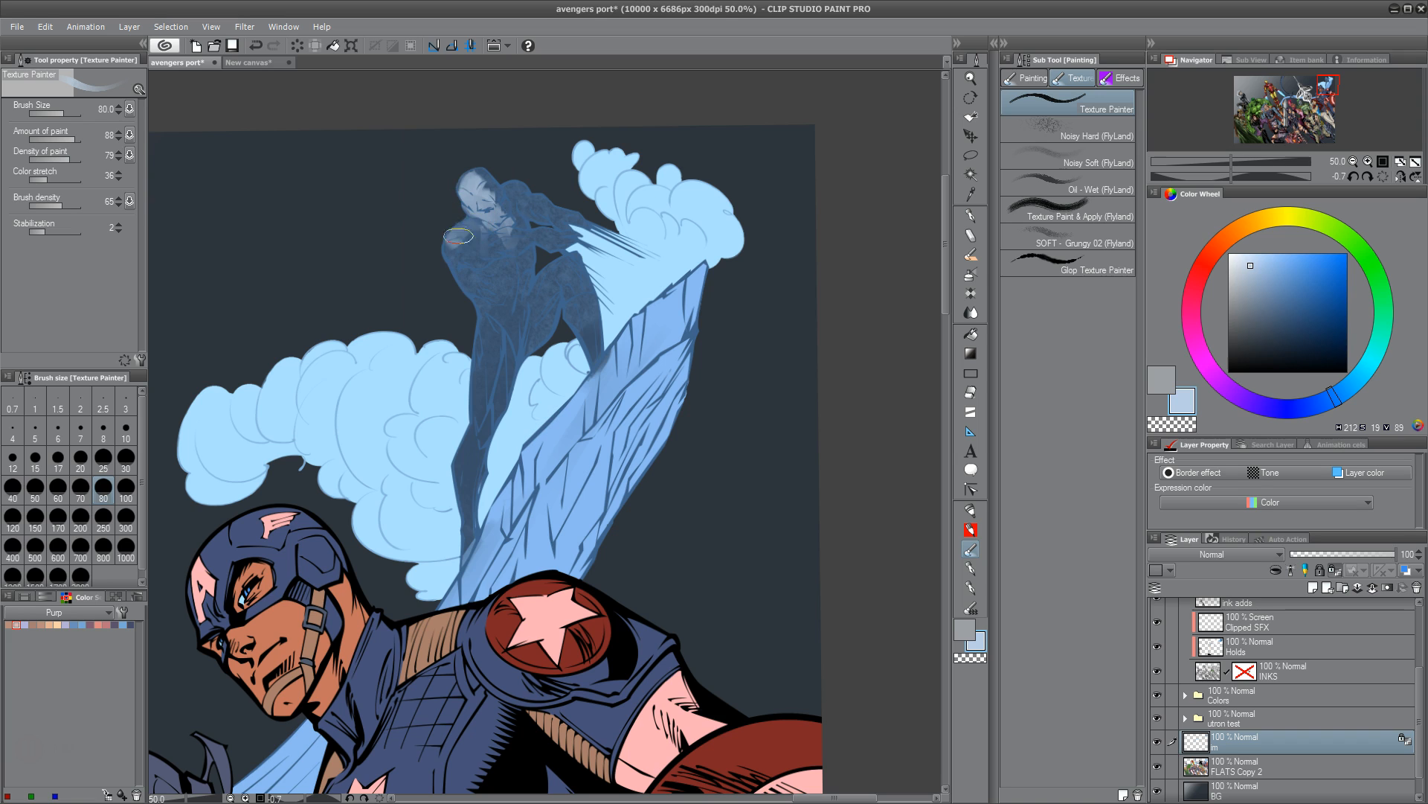
{"action": "mouse_move", "coordinate": [462, 231]}
{"action": "left_mouse_down"}
{"action": "mouse_move", "coordinate": [511, 275]}
{"action": "mouse_move", "coordinate": [488, 251]}
{"action": "mouse_move", "coordinate": [562, 236]}
{"action": "mouse_move", "coordinate": [564, 250]}
{"action": "mouse_move", "coordinate": [561, 233]}
{"action": "mouse_move", "coordinate": [473, 249]}
{"action": "left_mouse_up"}
{"action": "left_click", "coordinate": [1246, 259]}
{"action": "mouse_move", "coordinate": [484, 171]}
{"action": "left_mouse_down"}
{"action": "mouse_move", "coordinate": [510, 221]}
{"action": "mouse_move", "coordinate": [472, 197]}
{"action": "mouse_move", "coordinate": [507, 234]}
{"action": "mouse_move", "coordinate": [478, 228]}
{"action": "mouse_move", "coordinate": [470, 253]}
{"action": "mouse_move", "coordinate": [541, 239]}
{"action": "mouse_move", "coordinate": [482, 232]}
{"action": "mouse_move", "coordinate": [485, 198]}
{"action": "left_mouse_up"}
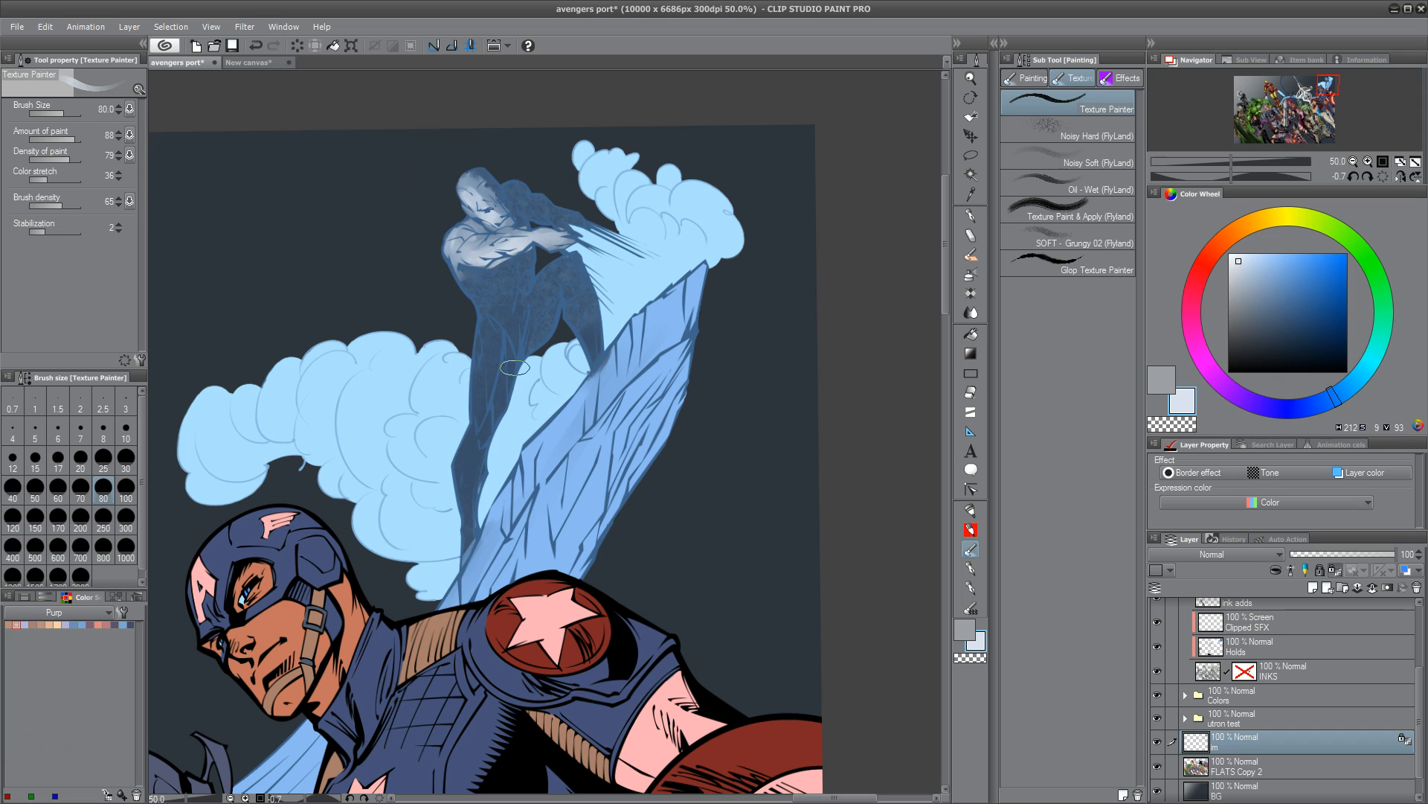
Paint pale blue highlights on the ice figure's torso and legs
{"action": "mouse_move", "coordinate": [504, 275]}
{"action": "left_mouse_down"}
{"action": "mouse_move", "coordinate": [482, 313]}
{"action": "mouse_move", "coordinate": [451, 513]}
{"action": "left_mouse_up"}
{"action": "left_click_drag", "start_coordinate": [477, 381], "coordinate": [503, 337]}
{"action": "mouse_move", "coordinate": [555, 283]}
{"action": "left_mouse_down"}
{"action": "mouse_move", "coordinate": [584, 268]}
{"action": "mouse_move", "coordinate": [595, 338]}
{"action": "mouse_move", "coordinate": [558, 268]}
{"action": "mouse_move", "coordinate": [576, 320]}
{"action": "mouse_move", "coordinate": [524, 341]}
{"action": "left_mouse_up"}
{"action": "left_click_drag", "start_coordinate": [474, 476], "coordinate": [470, 513]}
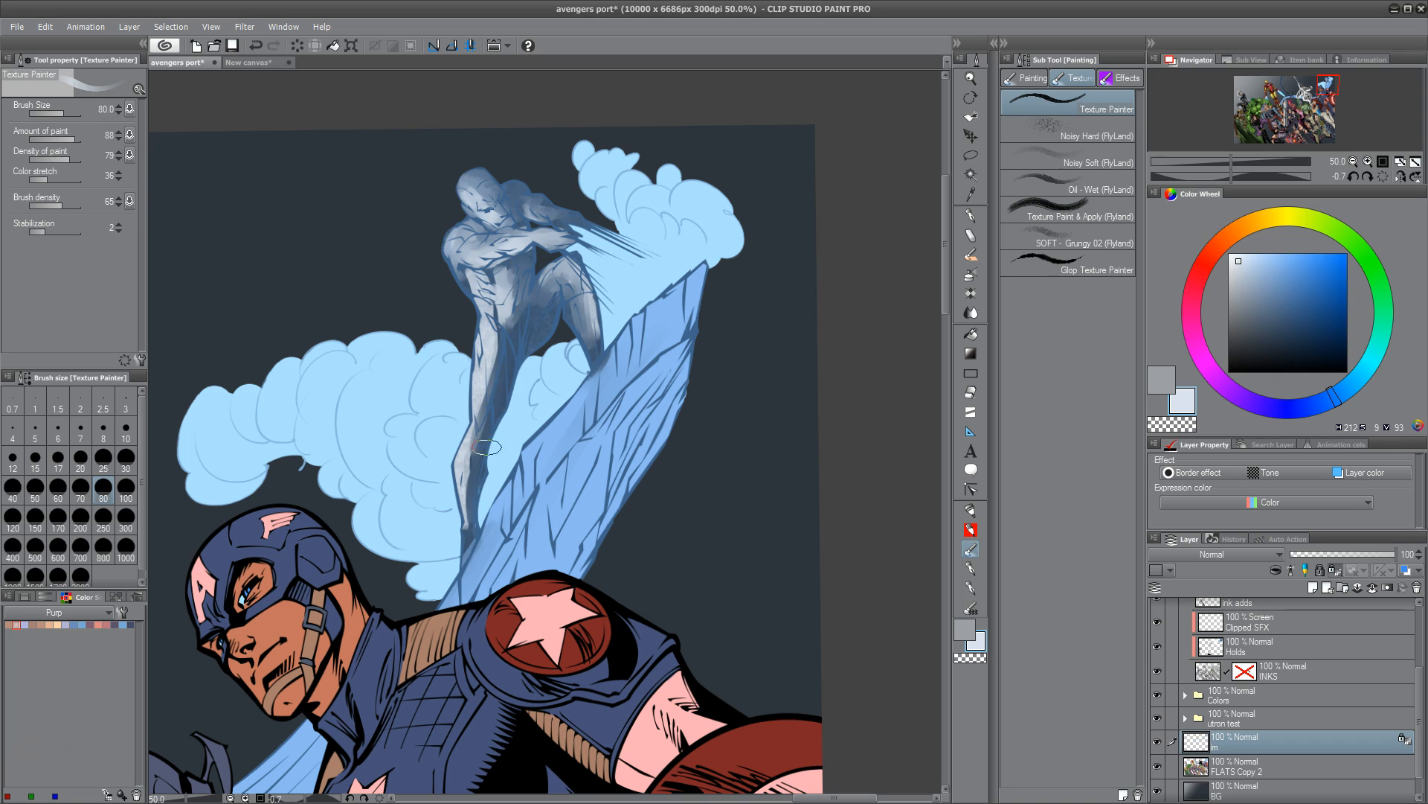
{"action": "left_click_drag", "start_coordinate": [593, 378], "coordinate": [606, 364]}
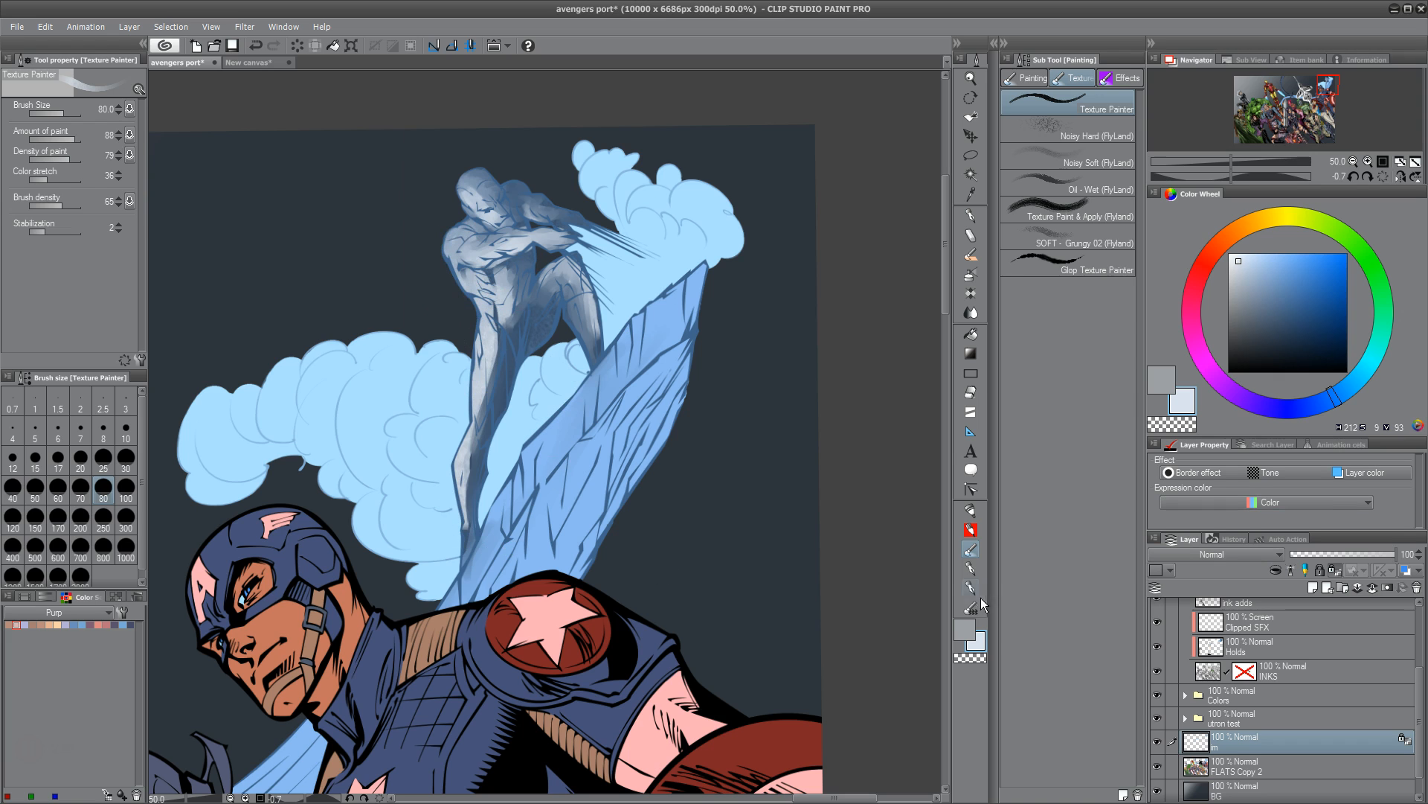
Look through the splatter, painting, stamp, test and inking brush groups for a suitable texture brush
{"action": "left_click", "coordinate": [974, 610]}
{"action": "left_click", "coordinate": [972, 572]}
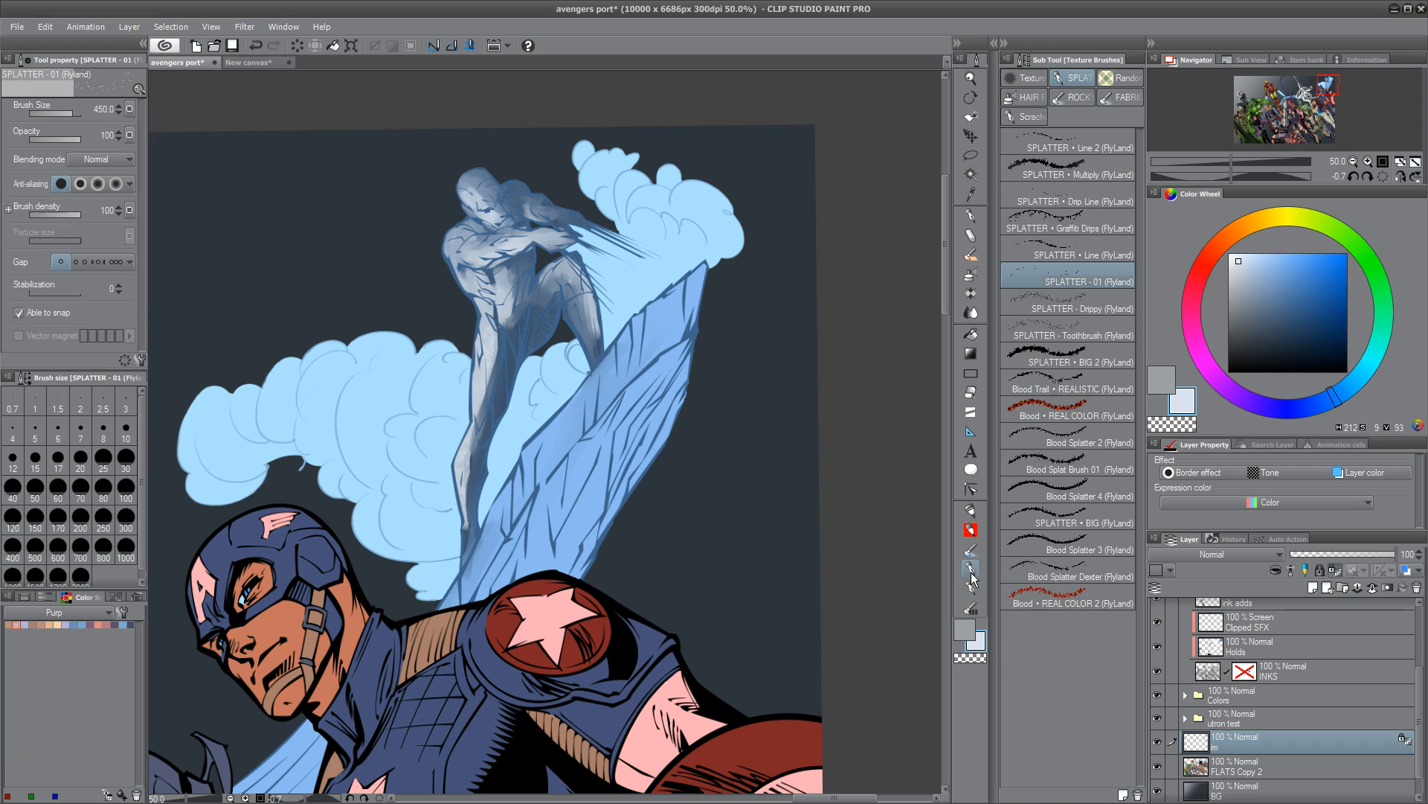
{"action": "left_click", "coordinate": [970, 549]}
{"action": "left_click", "coordinate": [1036, 79]}
{"action": "left_click", "coordinate": [1077, 79]}
{"action": "left_click", "coordinate": [1126, 78]}
{"action": "left_click", "coordinate": [1071, 78]}
{"action": "left_click", "coordinate": [1035, 81]}
{"action": "left_click", "coordinate": [1074, 76]}
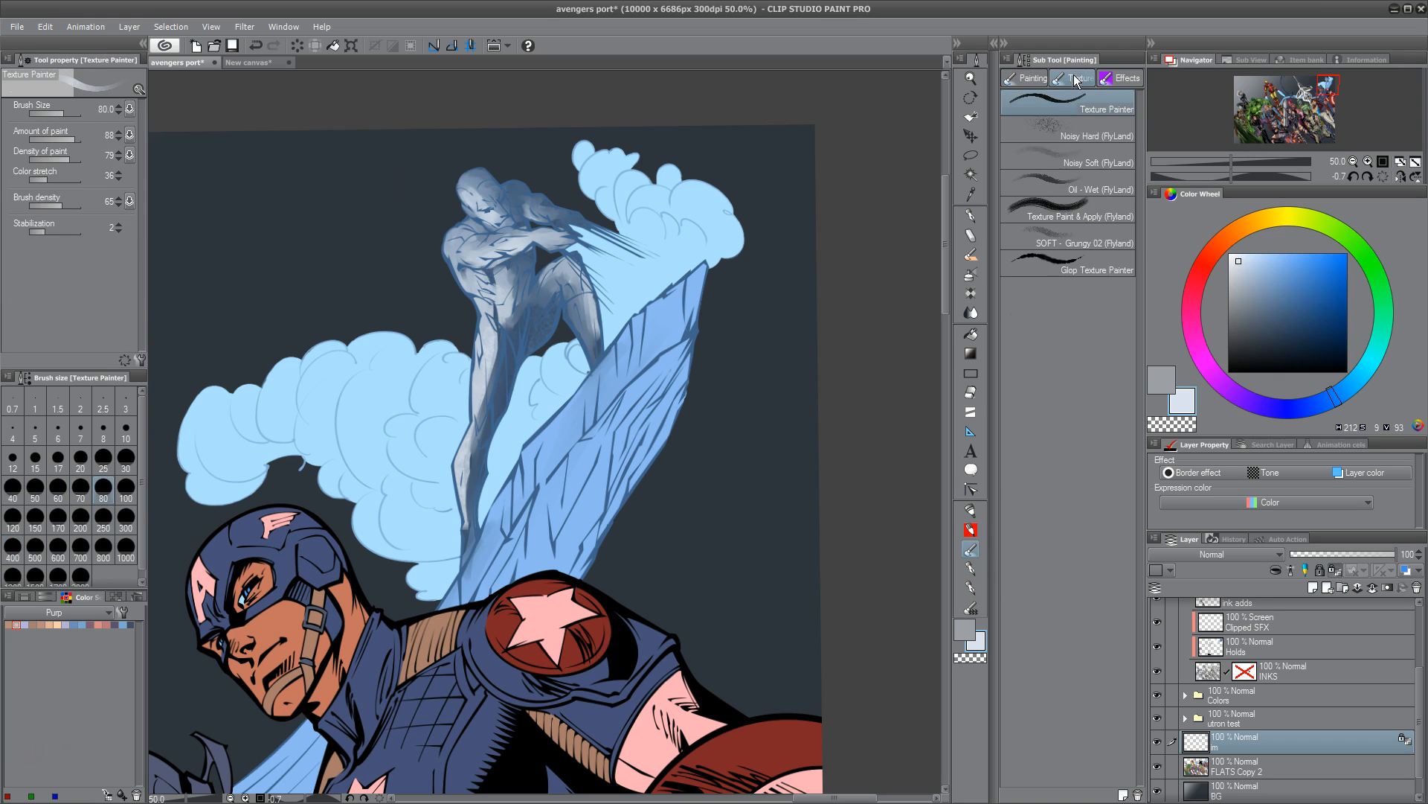
{"action": "left_click", "coordinate": [972, 529]}
{"action": "left_click", "coordinate": [972, 589]}
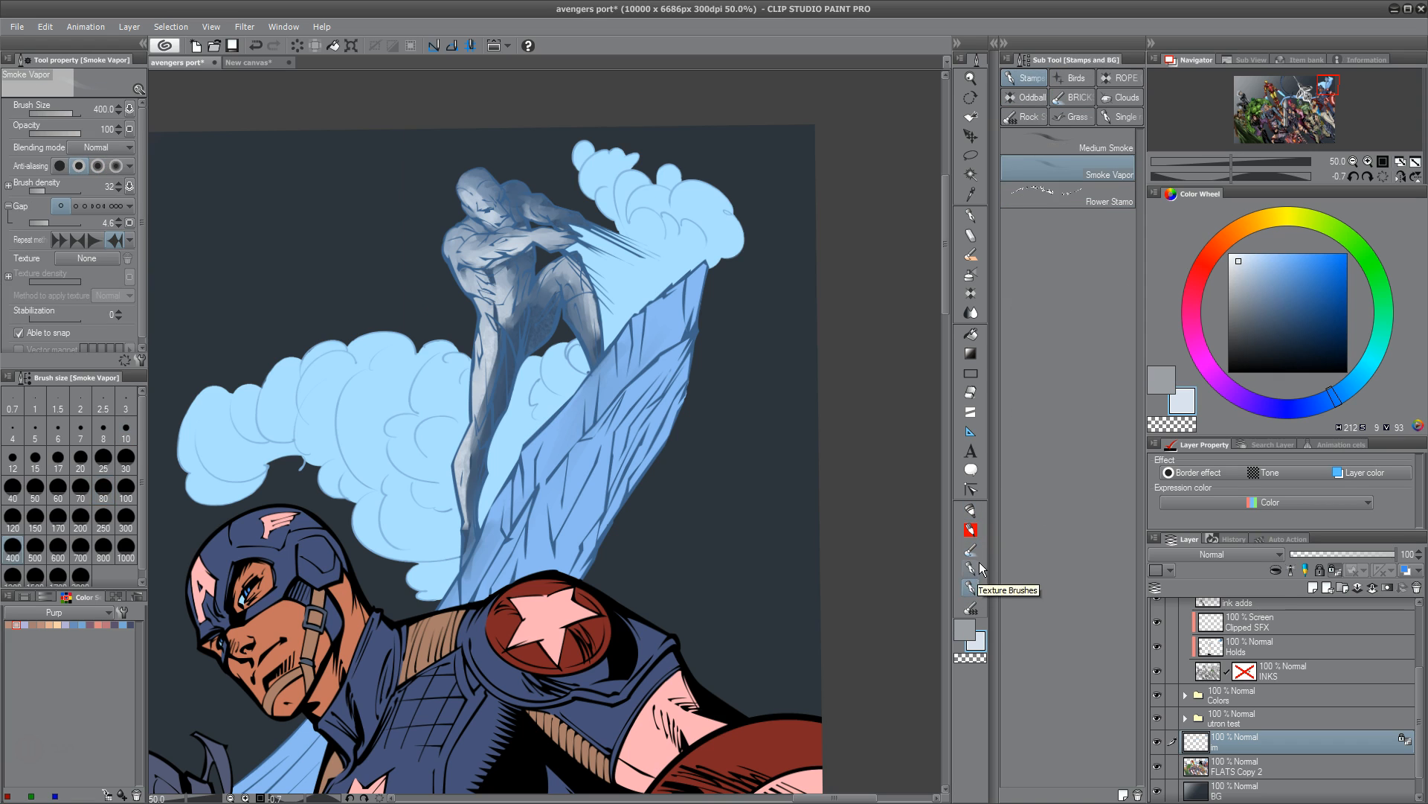
{"action": "left_click", "coordinate": [972, 607]}
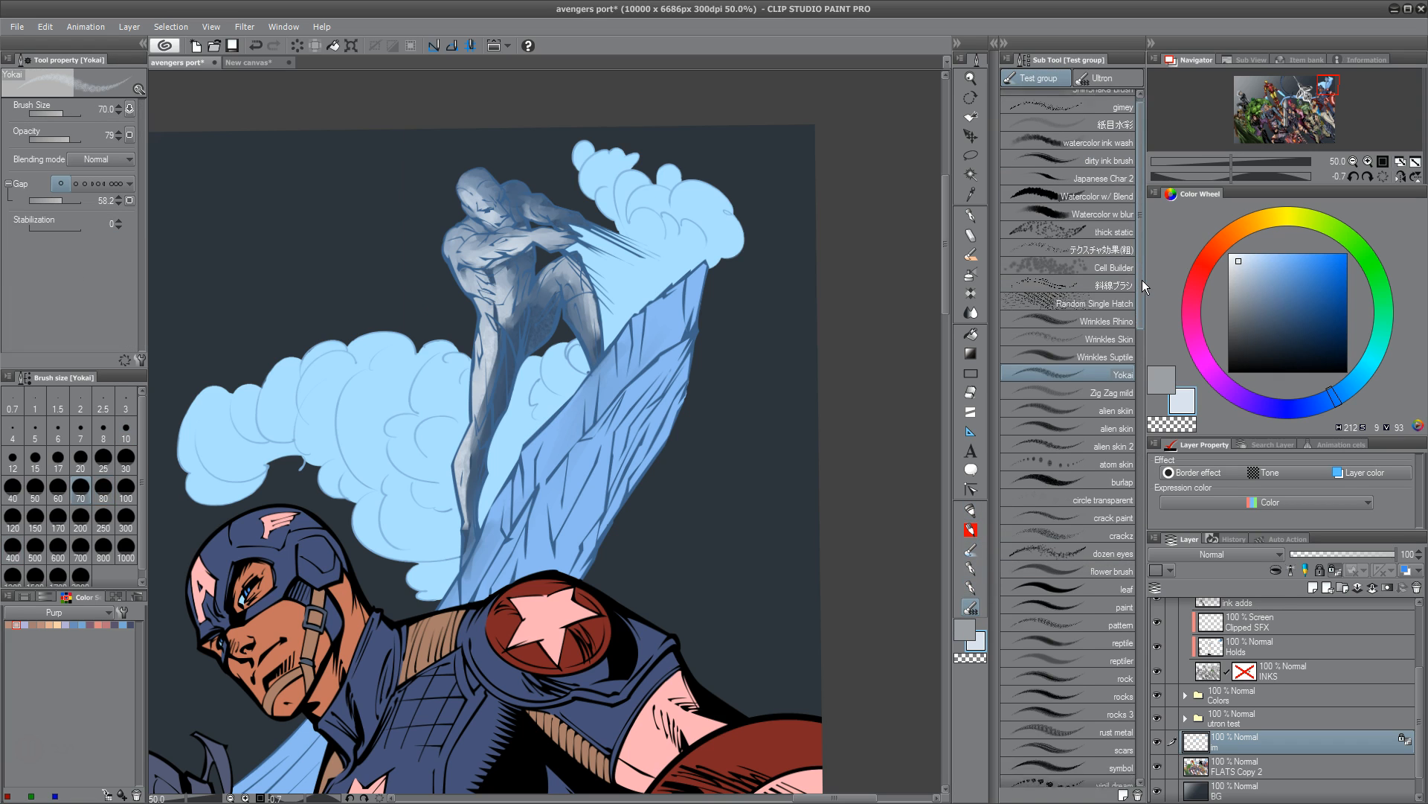
{"action": "mouse_move", "coordinate": [1136, 252]}
{"action": "left_mouse_down"}
{"action": "mouse_move", "coordinate": [1141, 696]}
{"action": "mouse_move", "coordinate": [1136, 252]}
{"action": "left_mouse_up"}
{"action": "left_click", "coordinate": [971, 512]}
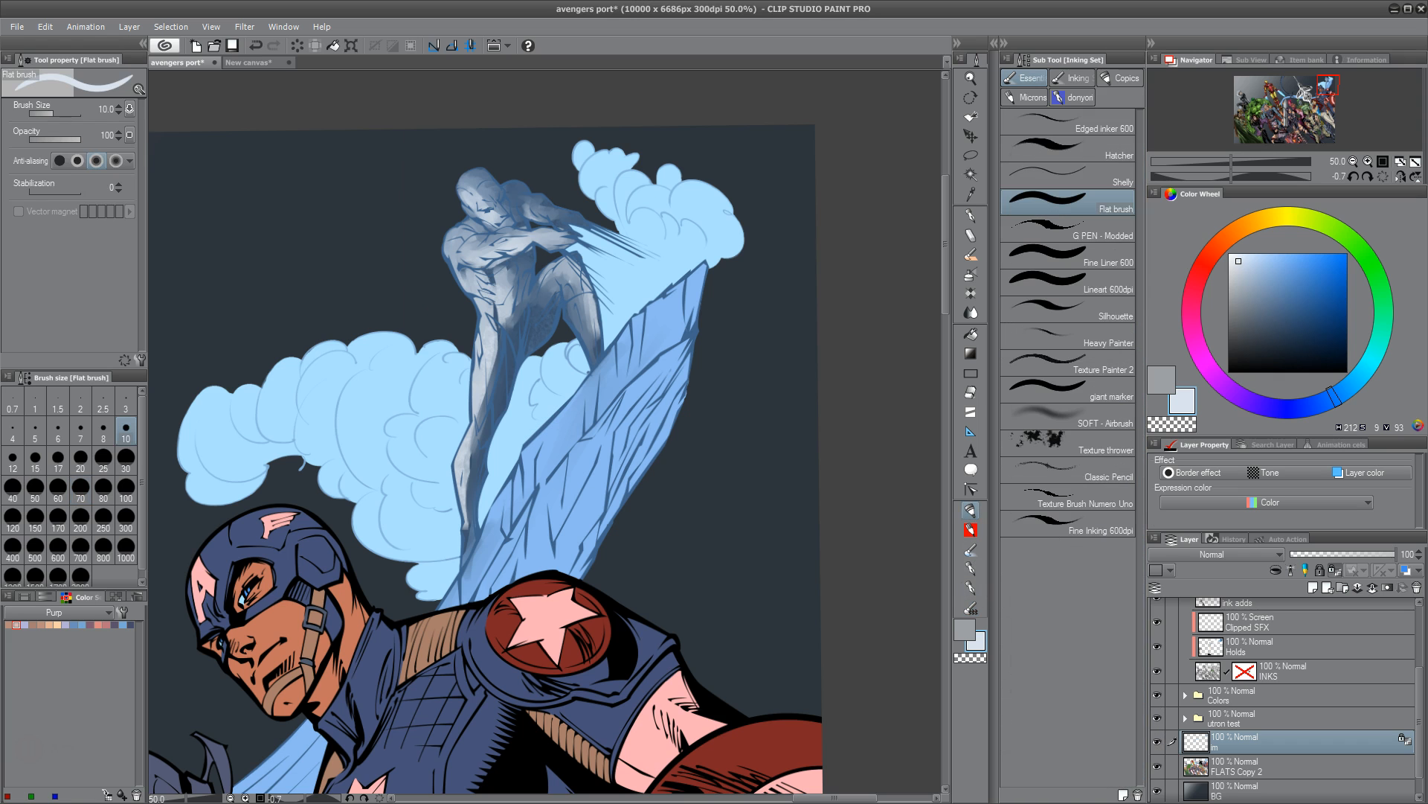
Refine the ice figure's light and shadow details with the Texture Paint & Apply brush at size 20
{"action": "left_click", "coordinate": [971, 554]}
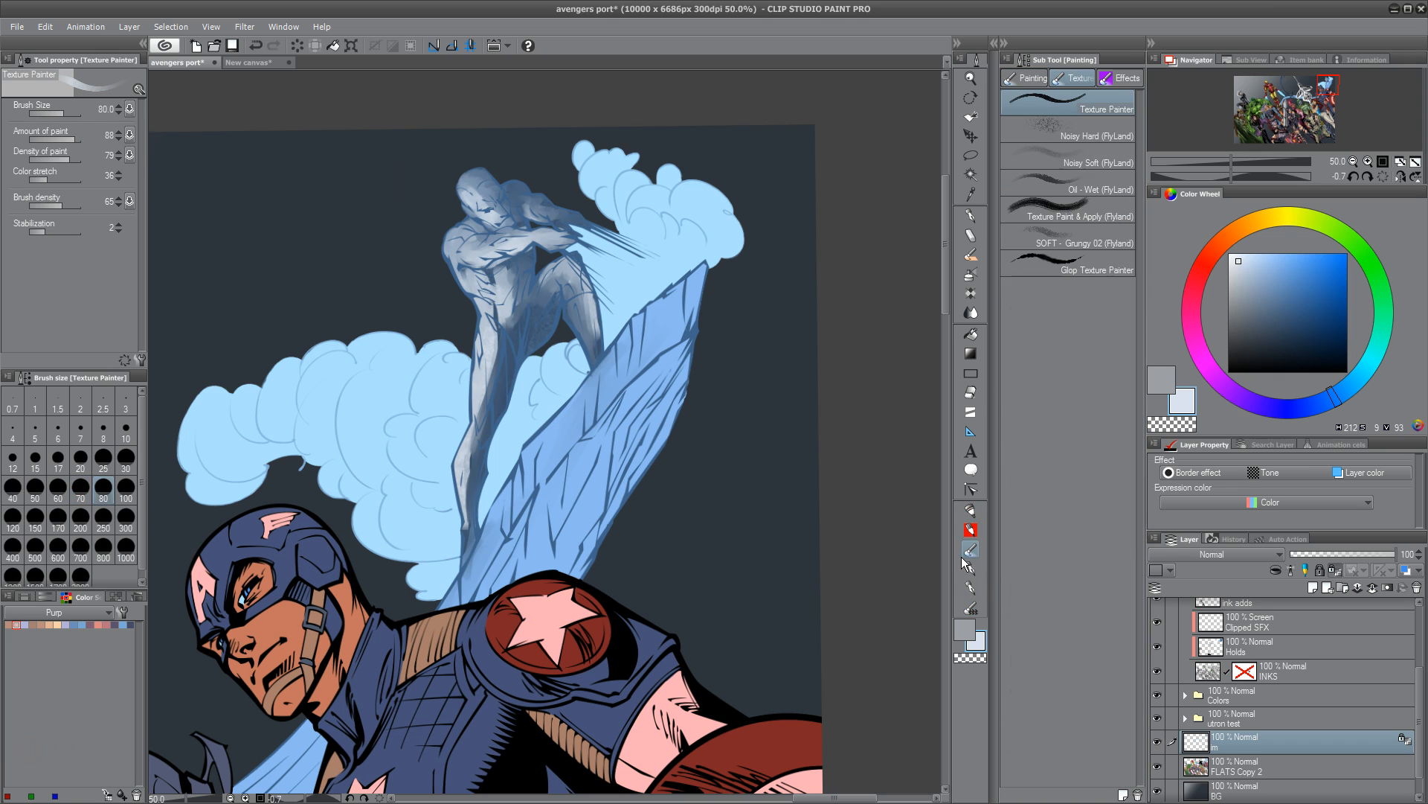
{"action": "left_click", "coordinate": [1078, 209]}
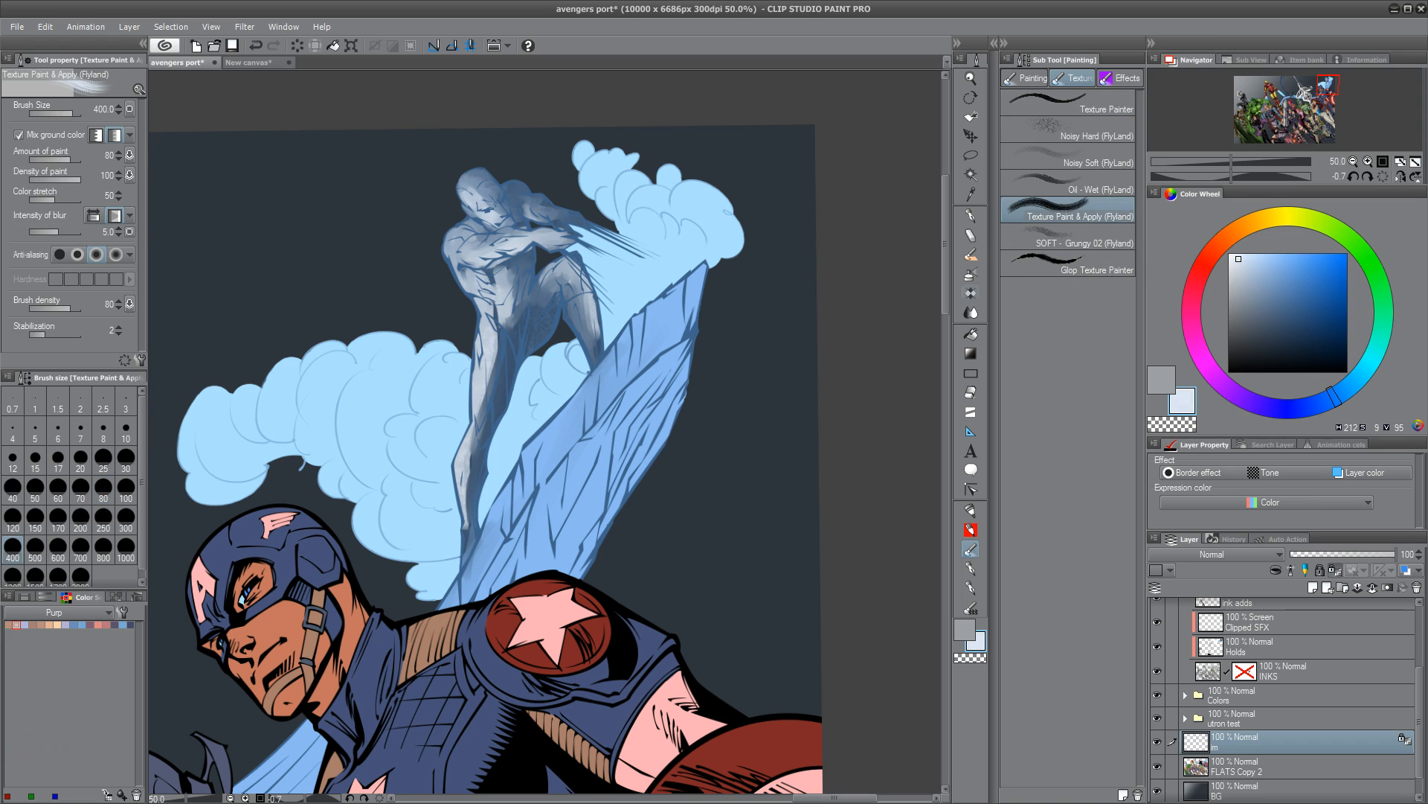
{"action": "key", "text": "bracketleft"}
{"action": "key", "text": "bracketleft"}
{"action": "key", "text": "bracketleft"}
{"action": "key", "text": "bracketleft"}
{"action": "key", "text": "bracketleft"}
{"action": "key", "text": "bracketleft"}
{"action": "key", "text": "bracketleft"}
{"action": "key", "text": "bracketleft"}
{"action": "key", "text": "bracketleft"}
{"action": "key", "text": "bracketleft"}
{"action": "key", "text": "bracketleft"}
{"action": "key", "text": "bracketleft"}
{"action": "key", "text": "bracketleft"}
{"action": "key", "text": "bracketleft"}
{"action": "key", "text": "bracketleft"}
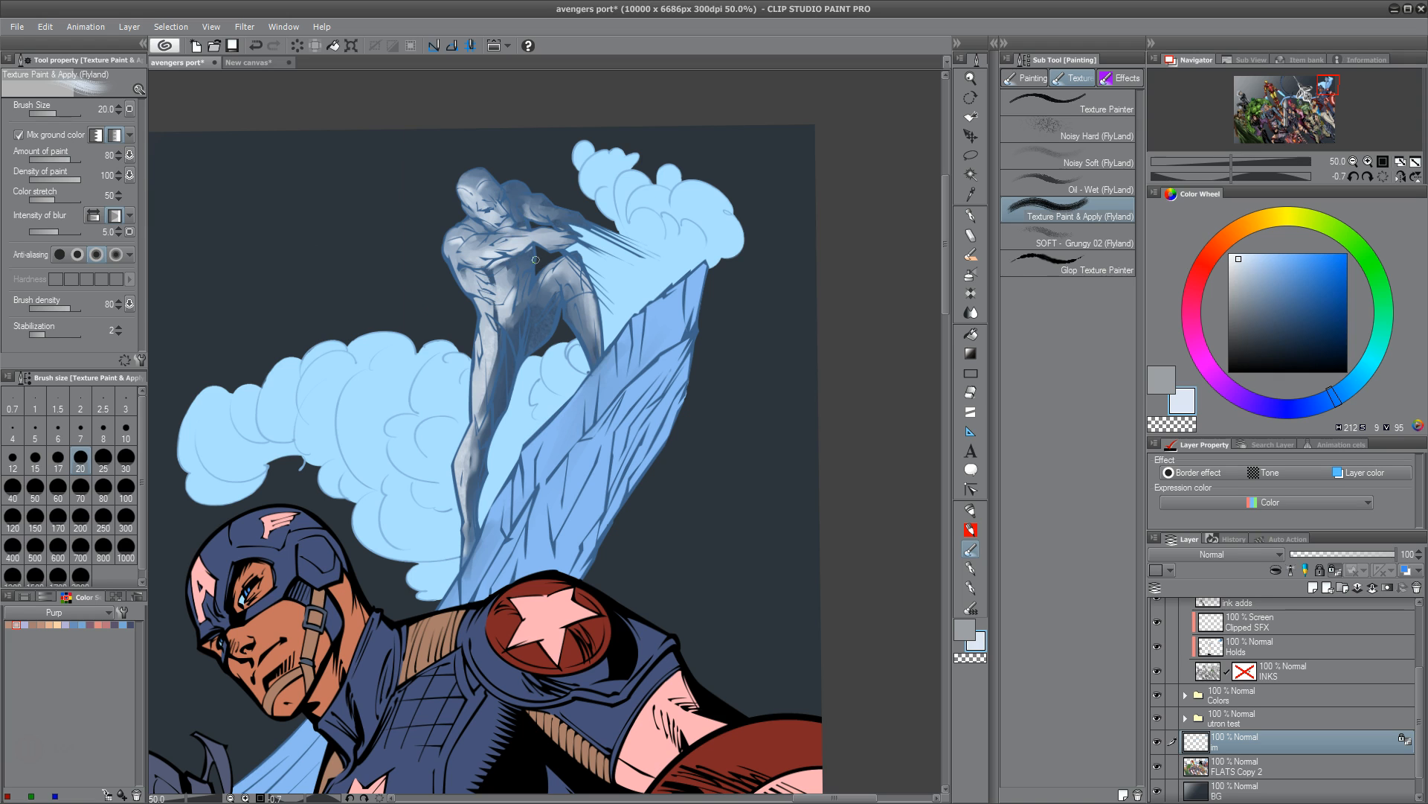
Try pale Oil - Wet strokes on the ice slide and undo them
{"action": "left_click_drag", "start_coordinate": [640, 547], "coordinate": [695, 559]}
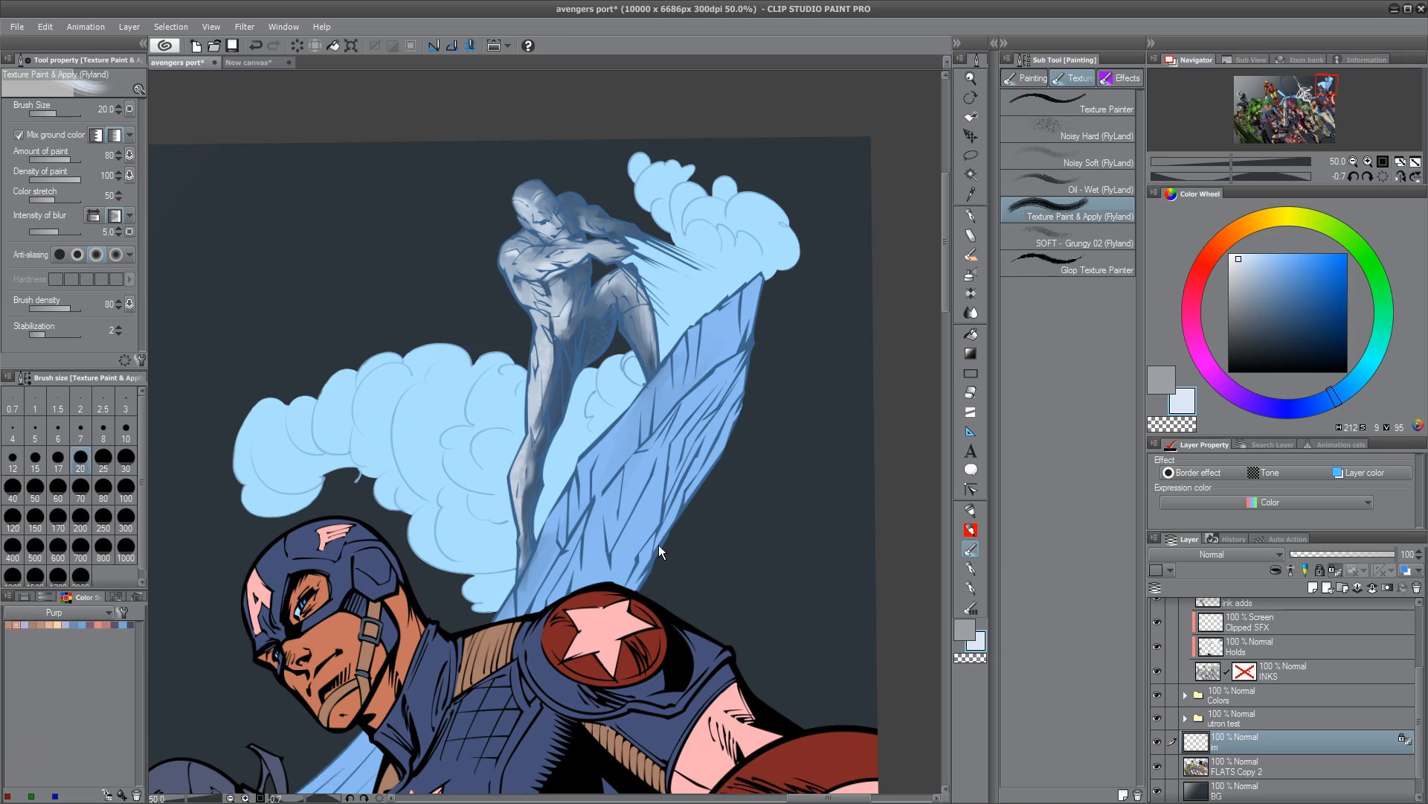
{"action": "scroll", "coordinate": [658, 545], "scroll_direction": "down", "scroll_amount": 2}
{"action": "scroll", "coordinate": [659, 544], "scroll_direction": "up", "scroll_amount": 2}
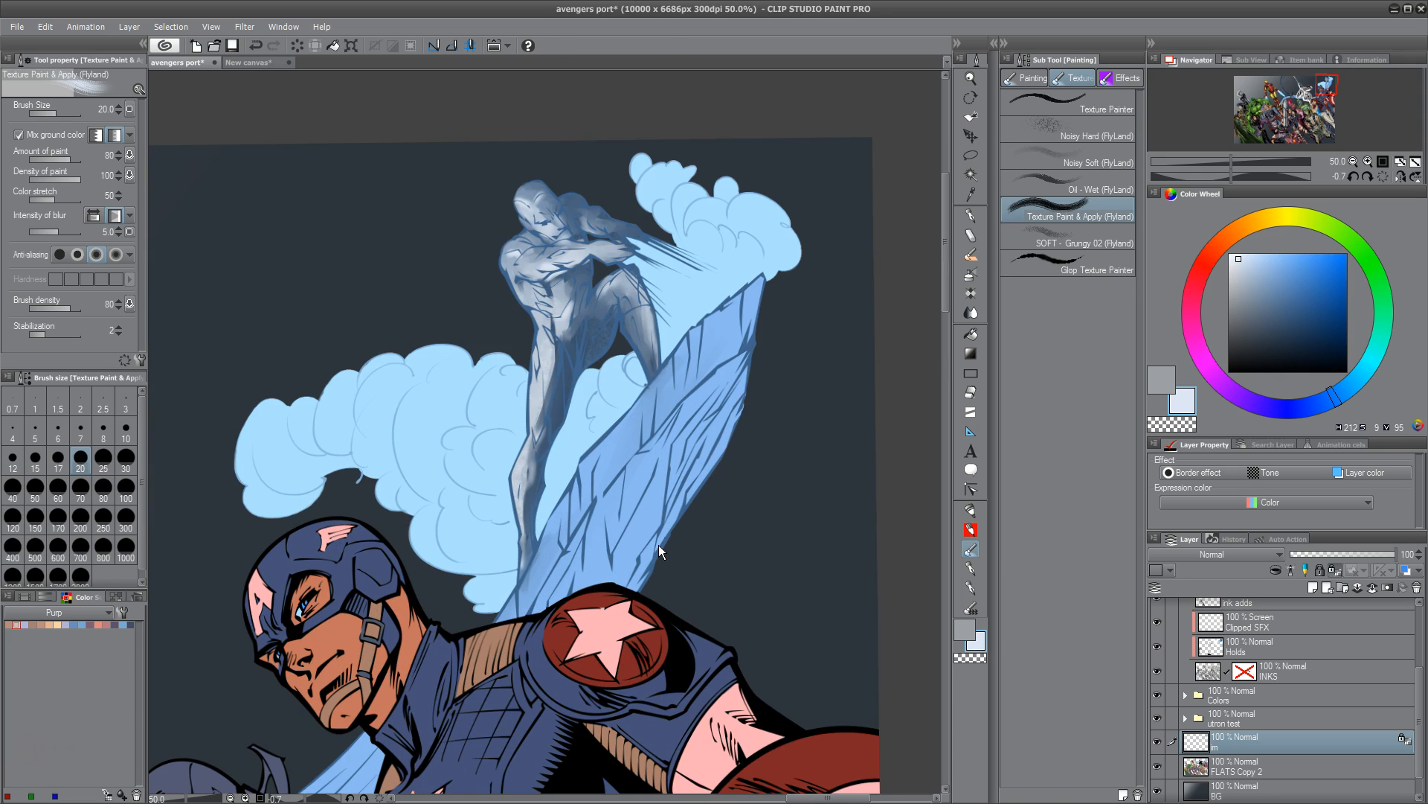
{"action": "scroll", "coordinate": [658, 545], "scroll_direction": "down", "scroll_amount": 3}
{"action": "scroll", "coordinate": [659, 544], "scroll_direction": "up", "scroll_amount": 3}
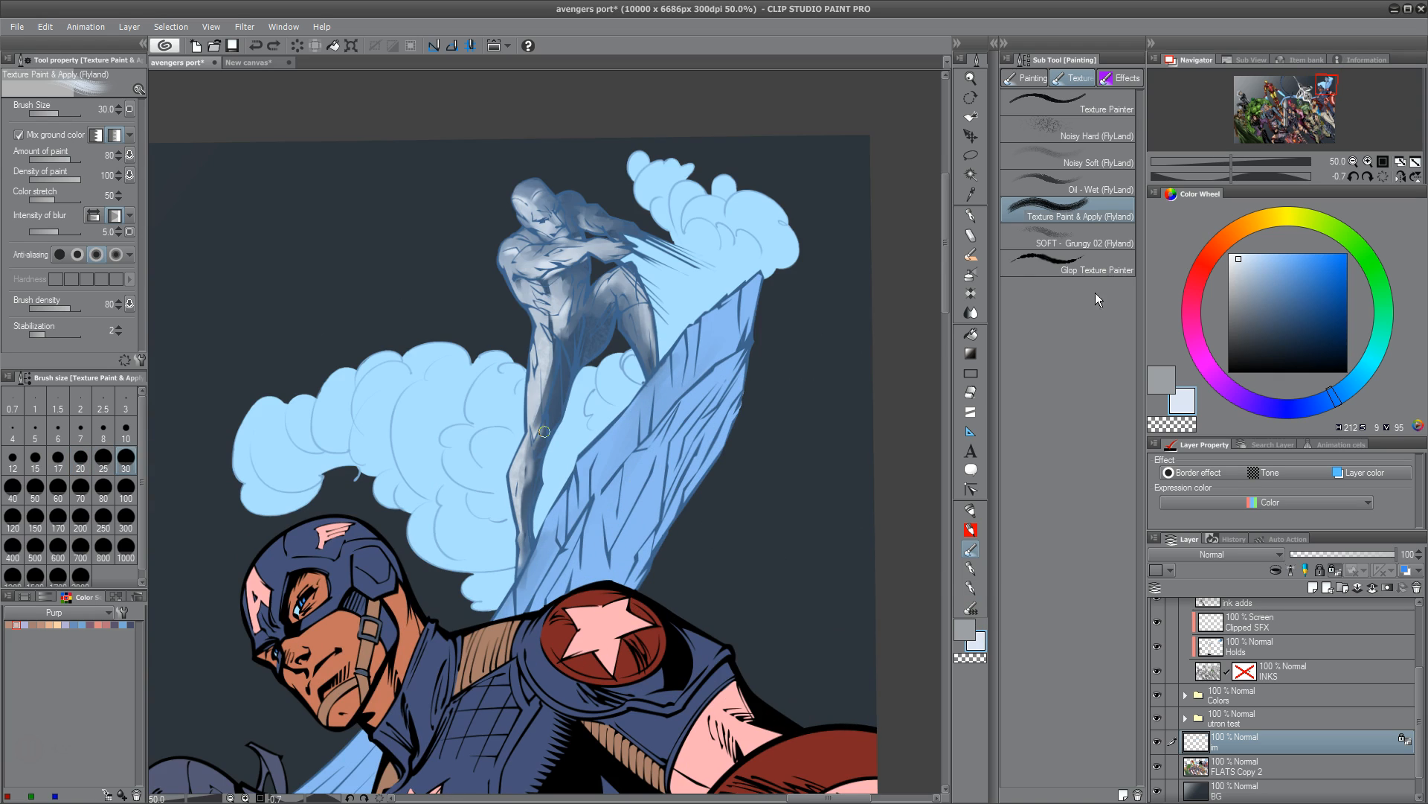
{"action": "left_click", "coordinate": [1093, 184]}
{"action": "left_click_drag", "start_coordinate": [646, 454], "coordinate": [658, 565]}
{"action": "left_click_drag", "start_coordinate": [646, 425], "coordinate": [654, 502]}
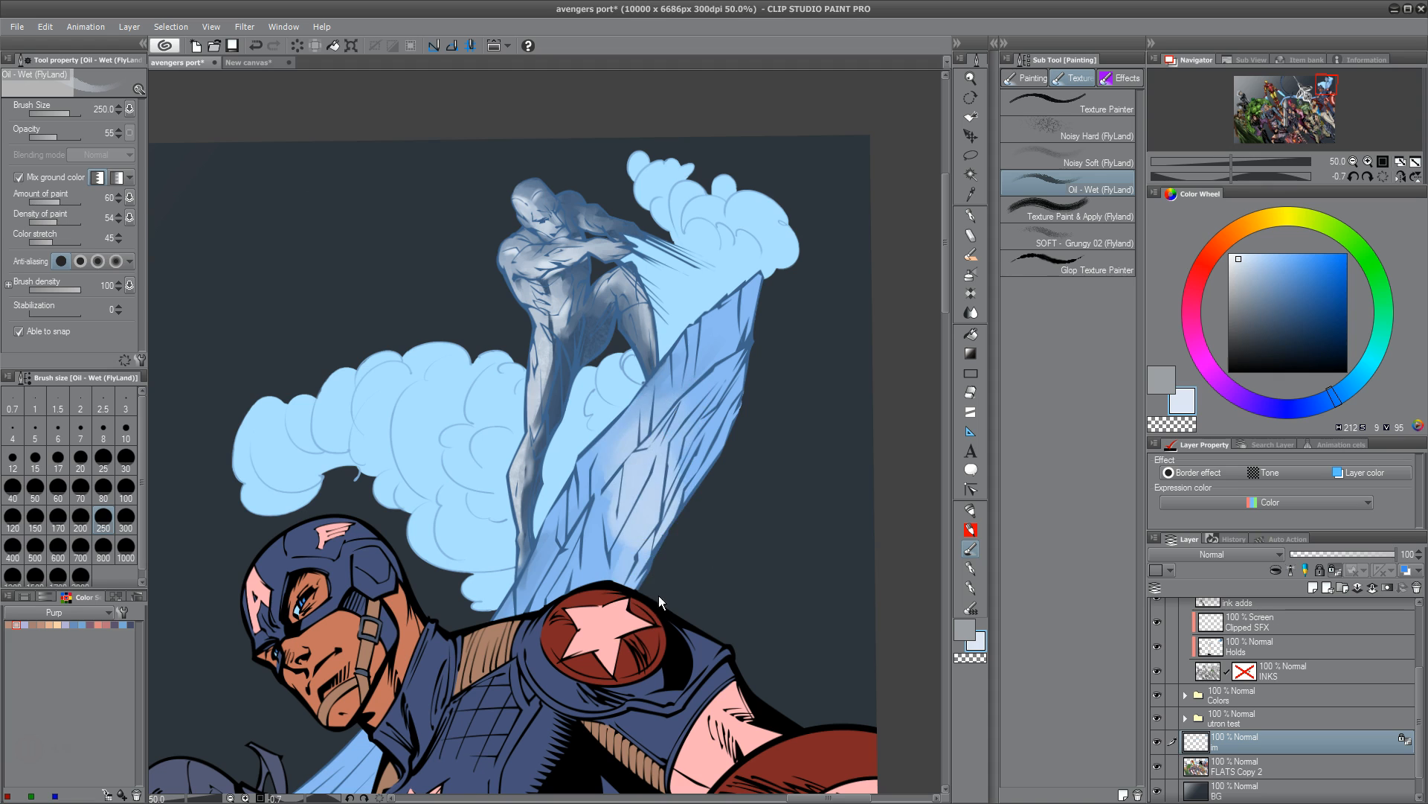
{"action": "key", "text": "ctrl+z"}
{"action": "key", "text": "ctrl+z"}
Try blue and darker Oil - Wet shading strokes on the ice slide's underside and undo them
{"action": "left_click_drag", "start_coordinate": [1241, 261], "coordinate": [1281, 265]}
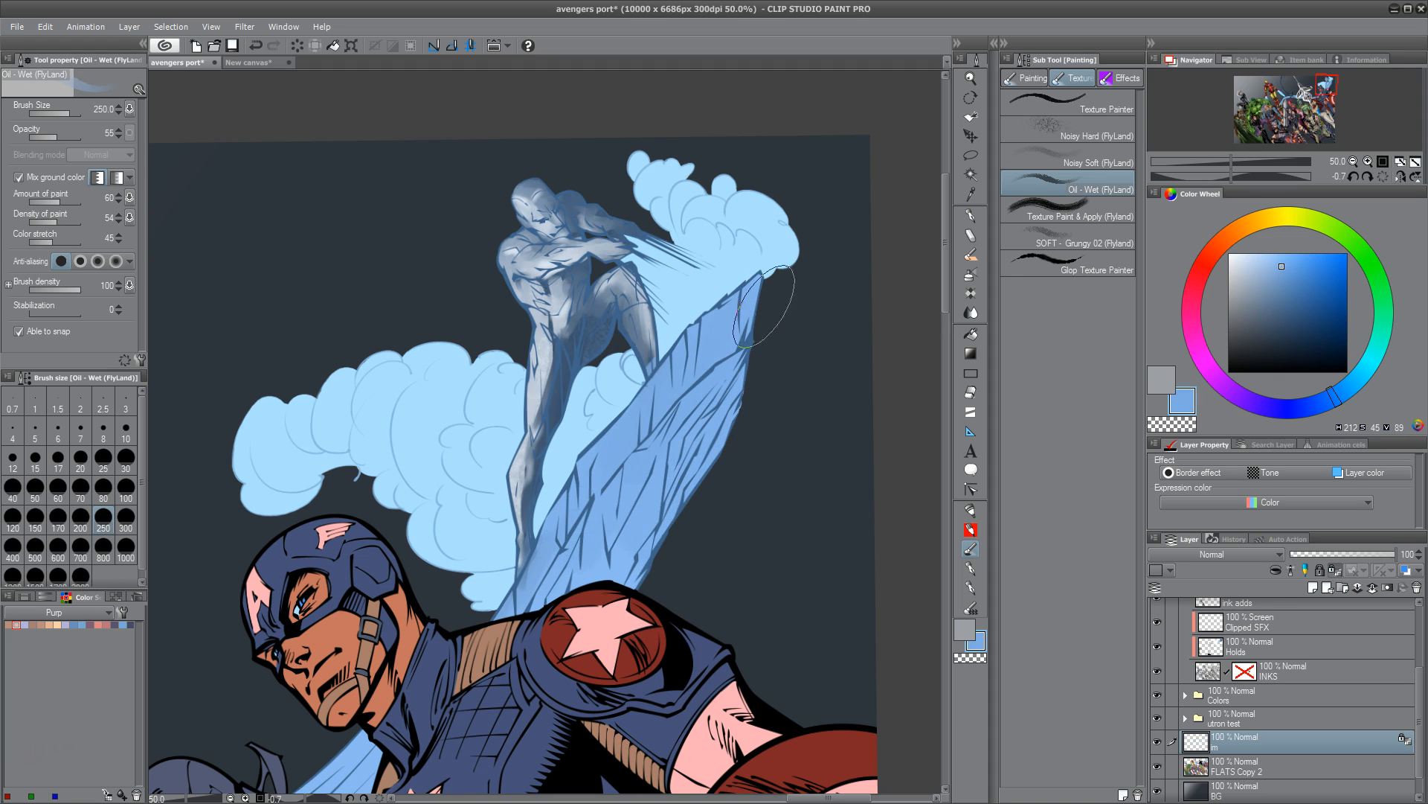
{"action": "left_click", "coordinate": [719, 337], "text": "alt"}
{"action": "left_click", "coordinate": [1279, 290]}
{"action": "left_click_drag", "start_coordinate": [726, 405], "coordinate": [670, 484]}
{"action": "key", "text": "ctrl+z"}
{"action": "left_click", "coordinate": [1256, 347]}
{"action": "mouse_move", "coordinate": [729, 387]}
{"action": "left_mouse_down"}
{"action": "mouse_move", "coordinate": [632, 513]}
{"action": "mouse_move", "coordinate": [718, 405]}
{"action": "mouse_move", "coordinate": [639, 473]}
{"action": "mouse_move", "coordinate": [636, 539]}
{"action": "mouse_move", "coordinate": [672, 444]}
{"action": "left_mouse_up"}
{"action": "key", "text": "ctrl+z"}
Shade the ice slide's underside in muted grey-blue with the Noisy Soft brush at size 120
{"action": "left_click", "coordinate": [1101, 157]}
{"action": "left_click_drag", "start_coordinate": [768, 380], "coordinate": [595, 565]}
{"action": "key", "text": "ctrl+z"}
{"action": "mouse_move", "coordinate": [1256, 346]}
{"action": "left_mouse_down"}
{"action": "mouse_move", "coordinate": [1277, 316]}
{"action": "mouse_move", "coordinate": [1247, 303]}
{"action": "left_mouse_up"}
{"action": "mouse_move", "coordinate": [633, 550]}
{"action": "left_mouse_down"}
{"action": "mouse_move", "coordinate": [700, 458]}
{"action": "mouse_move", "coordinate": [682, 428]}
{"action": "left_mouse_up"}
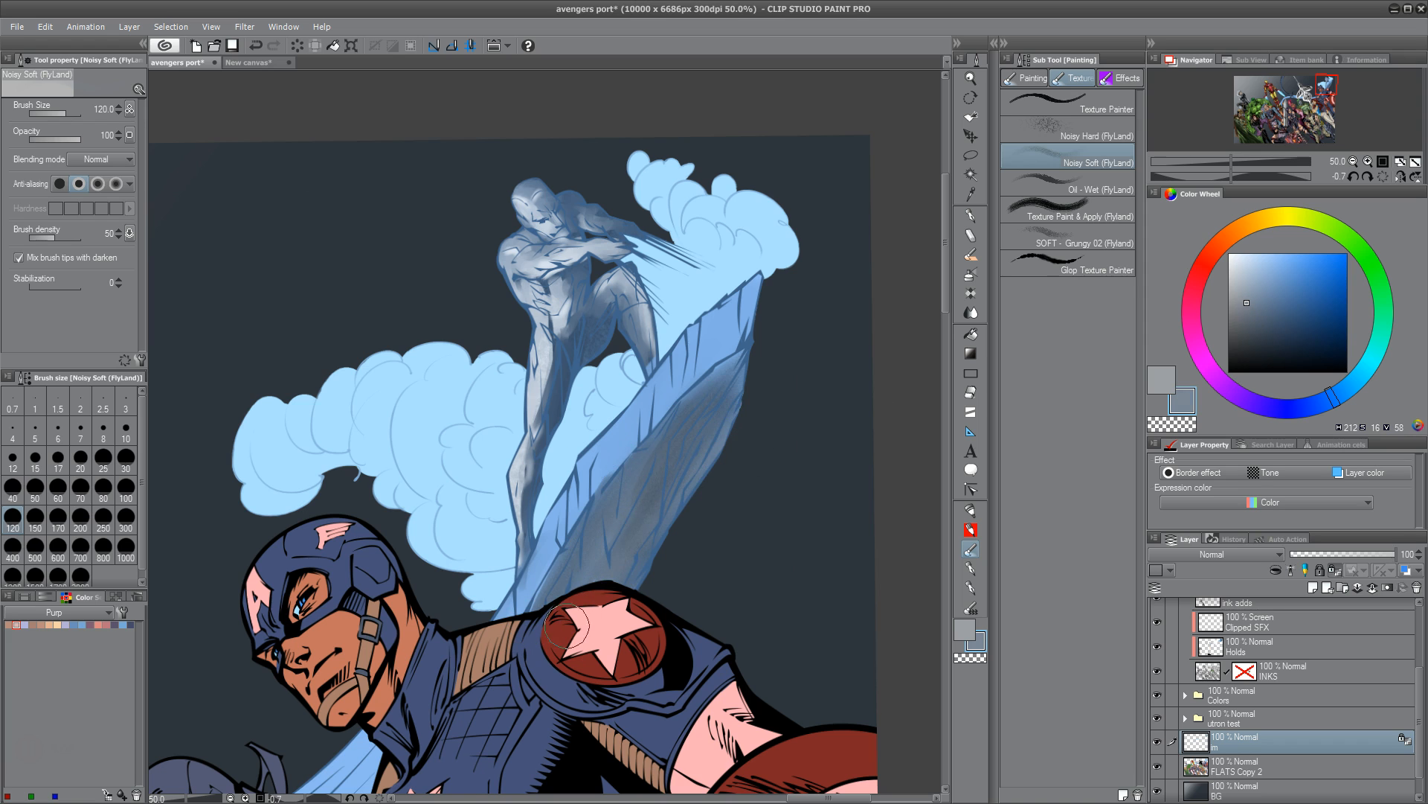
Tint the upper face of the ice slide with a more saturated blue using the Noisy Soft brush
{"action": "left_click", "coordinate": [1256, 289]}
{"action": "left_click", "coordinate": [1253, 274]}
{"action": "mouse_move", "coordinate": [523, 753]}
{"action": "left_mouse_down"}
{"action": "mouse_move", "coordinate": [759, 375]}
{"action": "mouse_move", "coordinate": [523, 730]}
{"action": "left_mouse_up"}
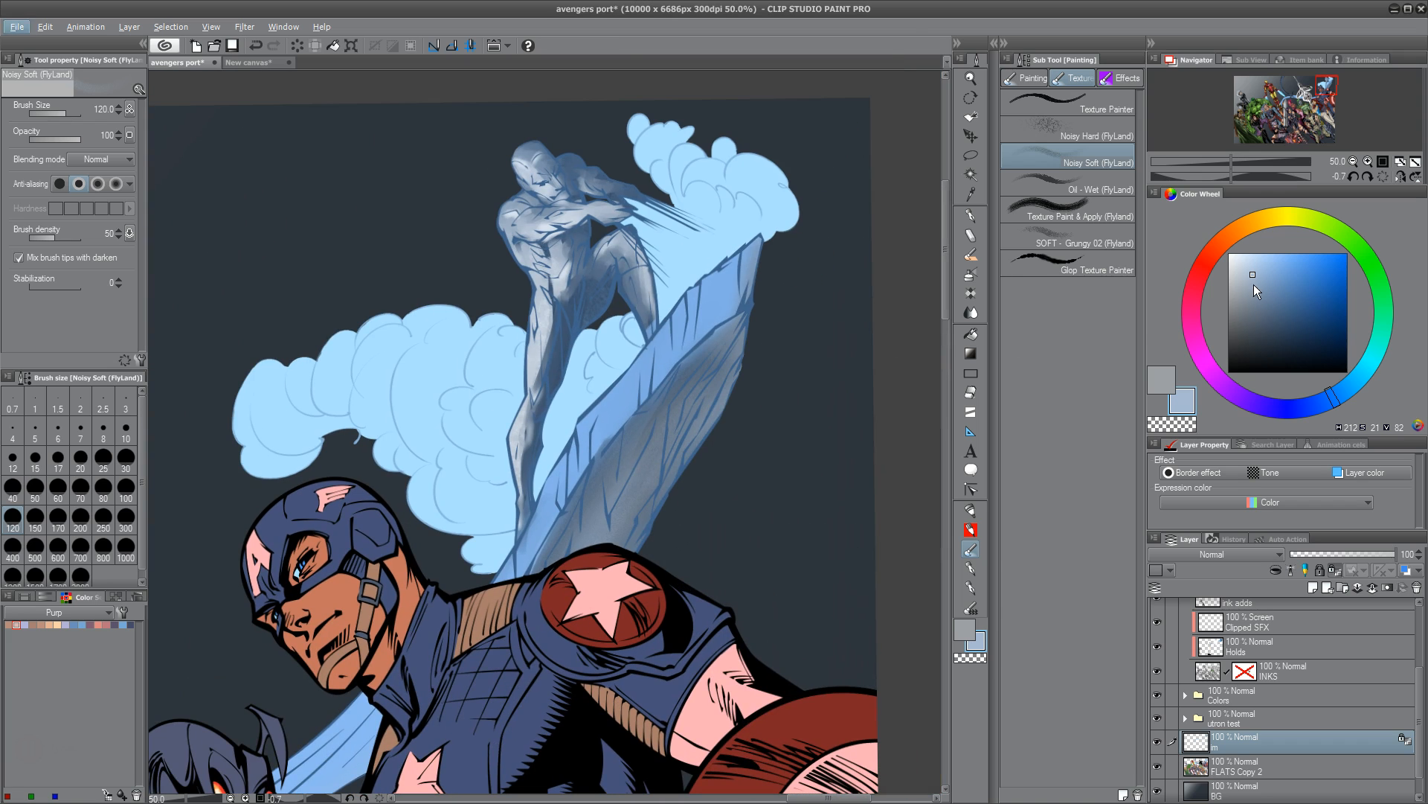
{"action": "left_click", "coordinate": [1304, 266]}
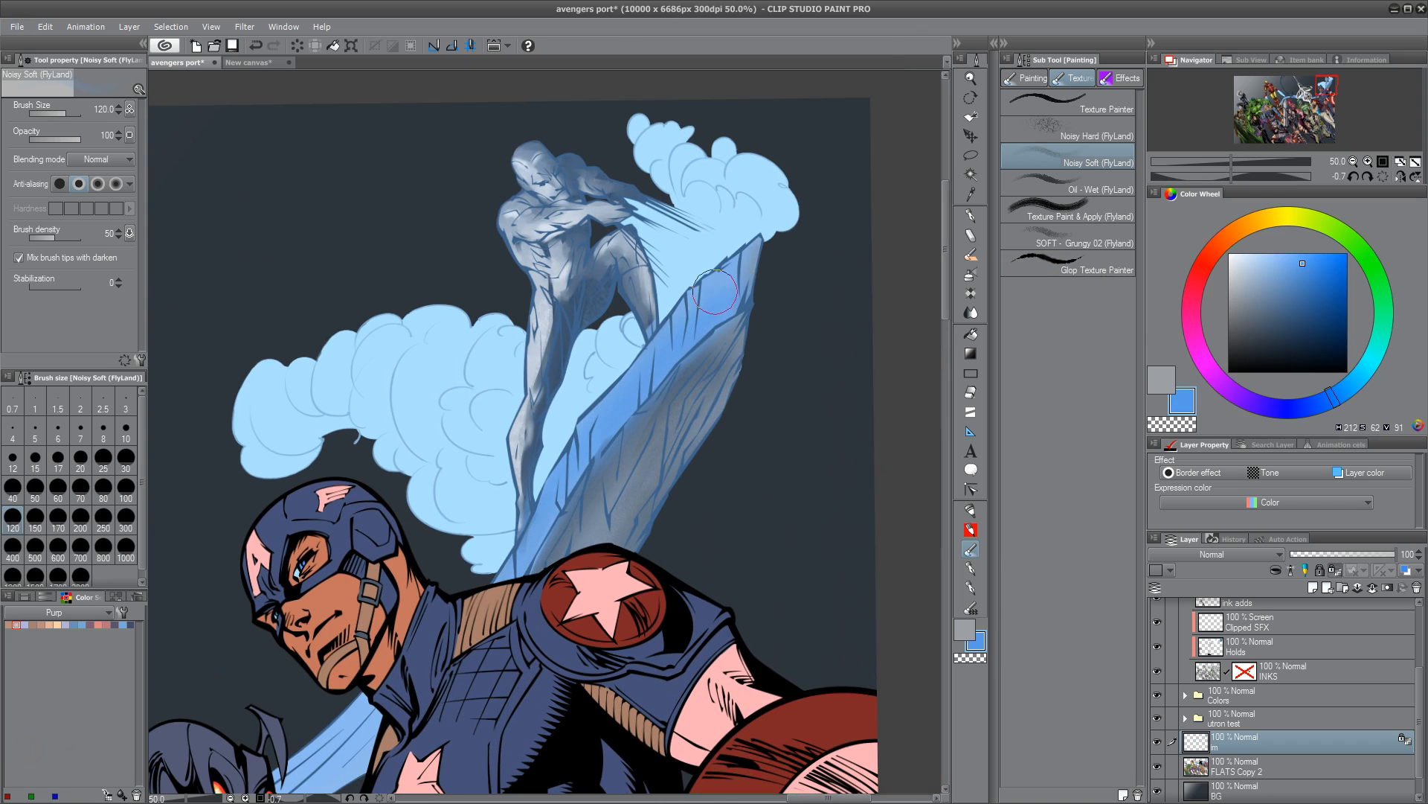
Add soft pink tints to the ice slide's upper face and the figure, reducing the Noisy Soft brush to size 40
{"action": "left_click", "coordinate": [1349, 381]}
{"action": "mouse_move", "coordinate": [1352, 385]}
{"action": "left_mouse_down"}
{"action": "mouse_move", "coordinate": [1271, 407]}
{"action": "mouse_move", "coordinate": [1194, 344]}
{"action": "mouse_move", "coordinate": [1191, 296]}
{"action": "left_mouse_up"}
{"action": "left_click", "coordinate": [1273, 264]}
{"action": "mouse_move", "coordinate": [770, 239]}
{"action": "left_mouse_down"}
{"action": "mouse_move", "coordinate": [557, 469]}
{"action": "mouse_move", "coordinate": [663, 324]}
{"action": "mouse_move", "coordinate": [674, 246]}
{"action": "left_mouse_up"}
{"action": "key", "text": "bracketleft"}
{"action": "key", "text": "bracketleft"}
{"action": "key", "text": "bracketleft"}
{"action": "key", "text": "bracketleft"}
{"action": "key", "text": "bracketleft"}
{"action": "key", "text": "bracketleft"}
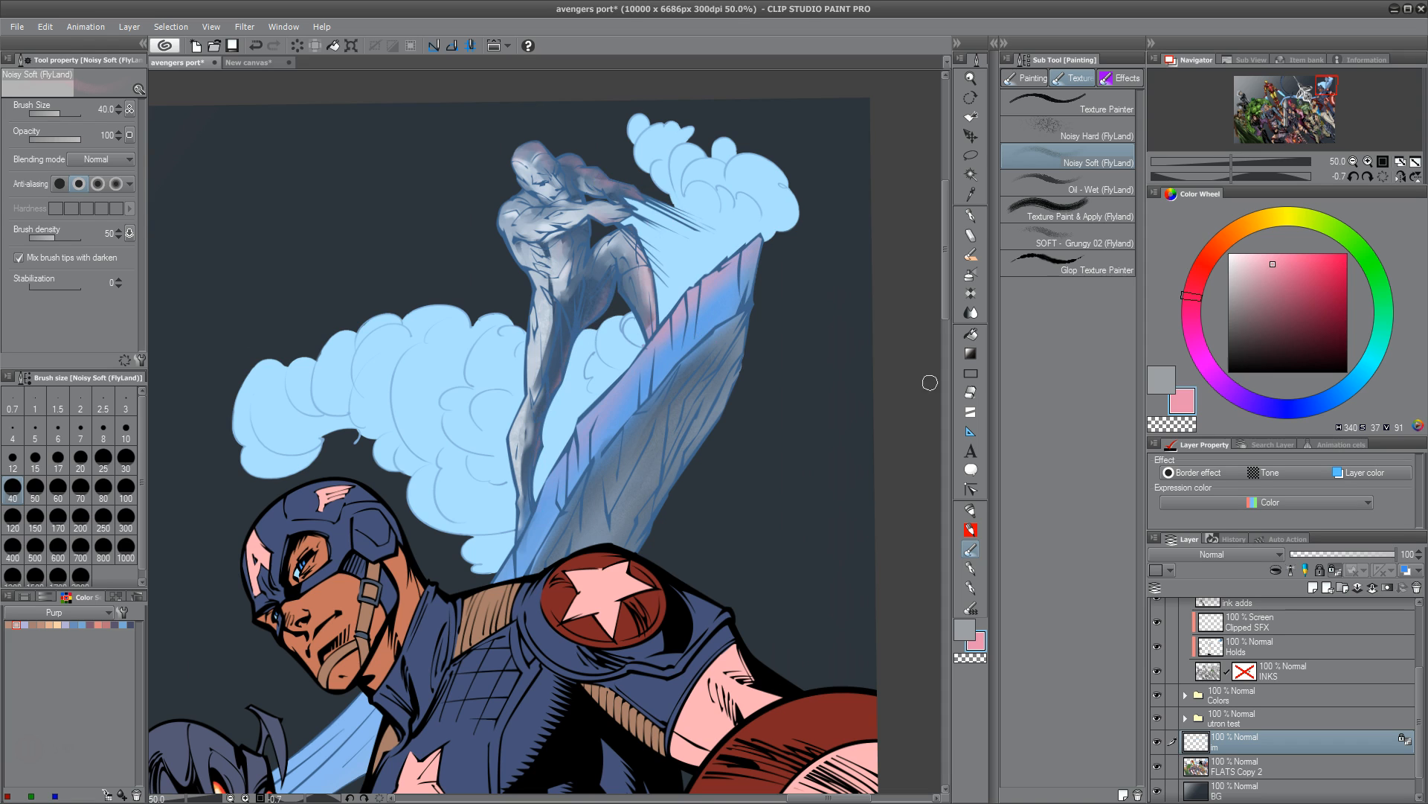
{"action": "left_click_drag", "start_coordinate": [533, 562], "coordinate": [611, 466]}
Carry the pink tint along the ice trail behind Captain America and Spider-Man with the brush at size 70
{"action": "key", "text": "bracketright"}
{"action": "key", "text": "bracketright"}
{"action": "key", "text": "bracketright"}
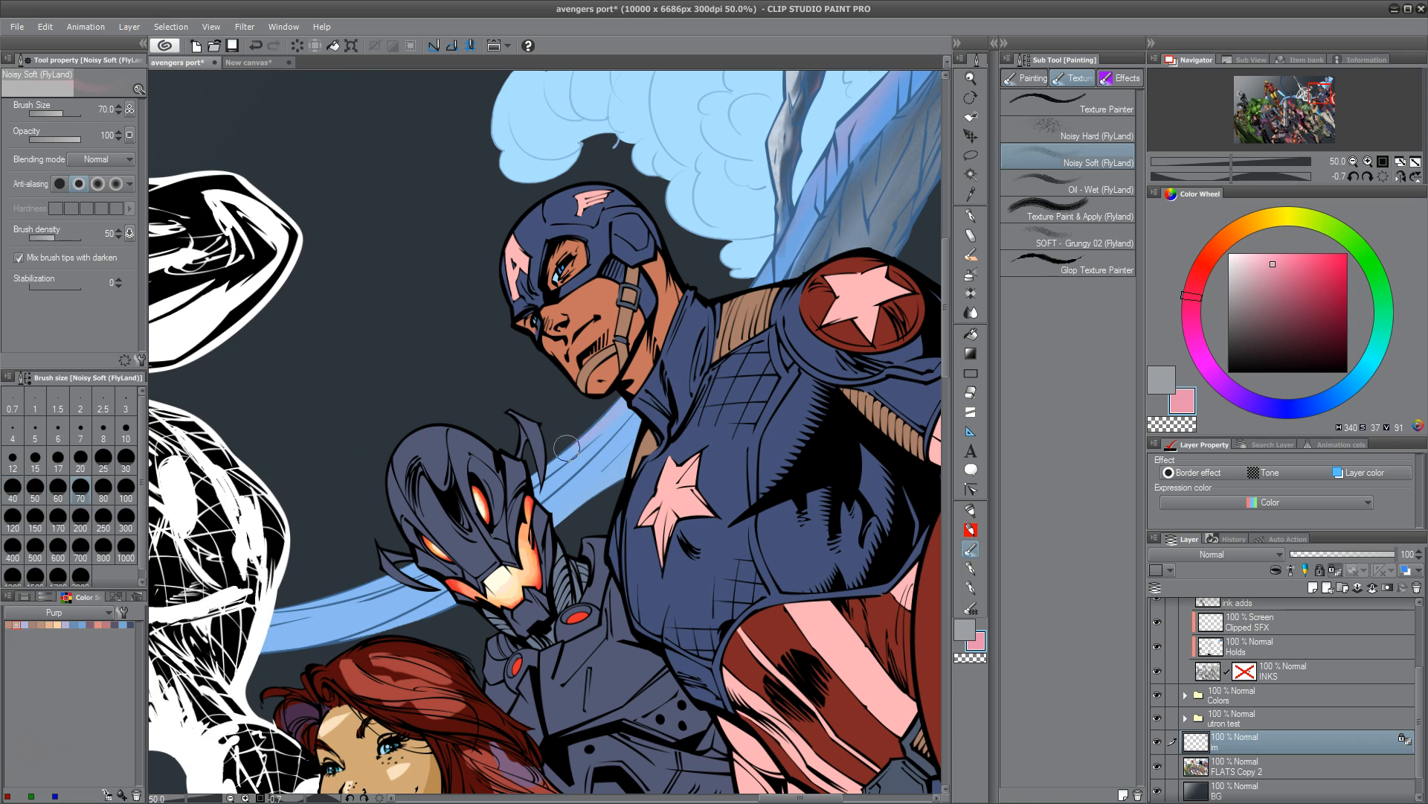
{"action": "left_click_drag", "start_coordinate": [509, 497], "coordinate": [606, 420]}
{"action": "left_click_drag", "start_coordinate": [594, 446], "coordinate": [833, 287]}
{"action": "left_click_drag", "start_coordinate": [416, 402], "coordinate": [863, 391]}
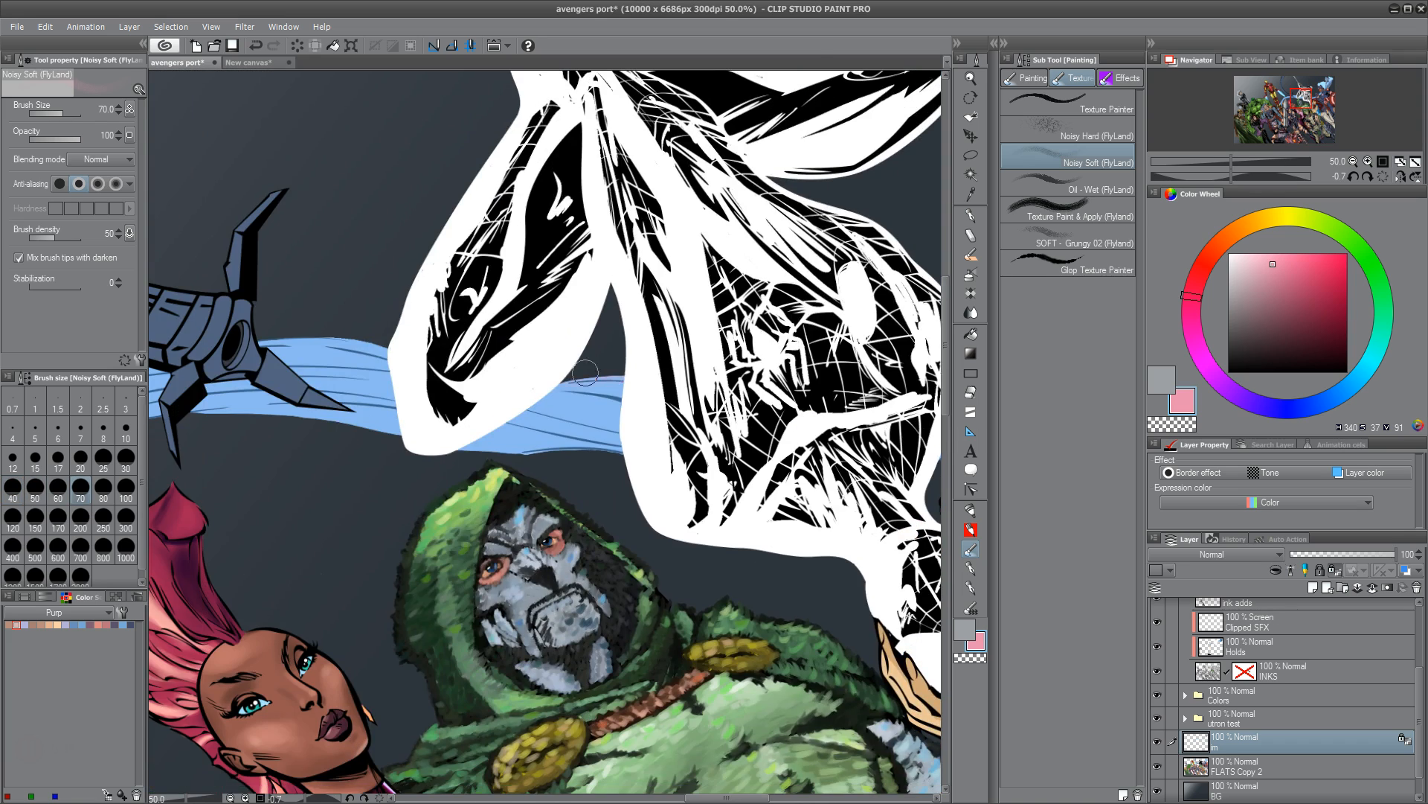
{"action": "left_click_drag", "start_coordinate": [566, 379], "coordinate": [861, 451]}
{"action": "left_click_drag", "start_coordinate": [317, 446], "coordinate": [492, 308]}
{"action": "left_click_drag", "start_coordinate": [286, 521], "coordinate": [499, 218]}
{"action": "left_click_drag", "start_coordinate": [494, 350], "coordinate": [308, 519]}
Tint the ice trail behind the red and gold armoured legs with a muted pink
{"action": "left_click_drag", "start_coordinate": [1273, 263], "coordinate": [1252, 284]}
{"action": "left_click_drag", "start_coordinate": [356, 577], "coordinate": [433, 407]}
{"action": "left_click_drag", "start_coordinate": [298, 568], "coordinate": [358, 481]}
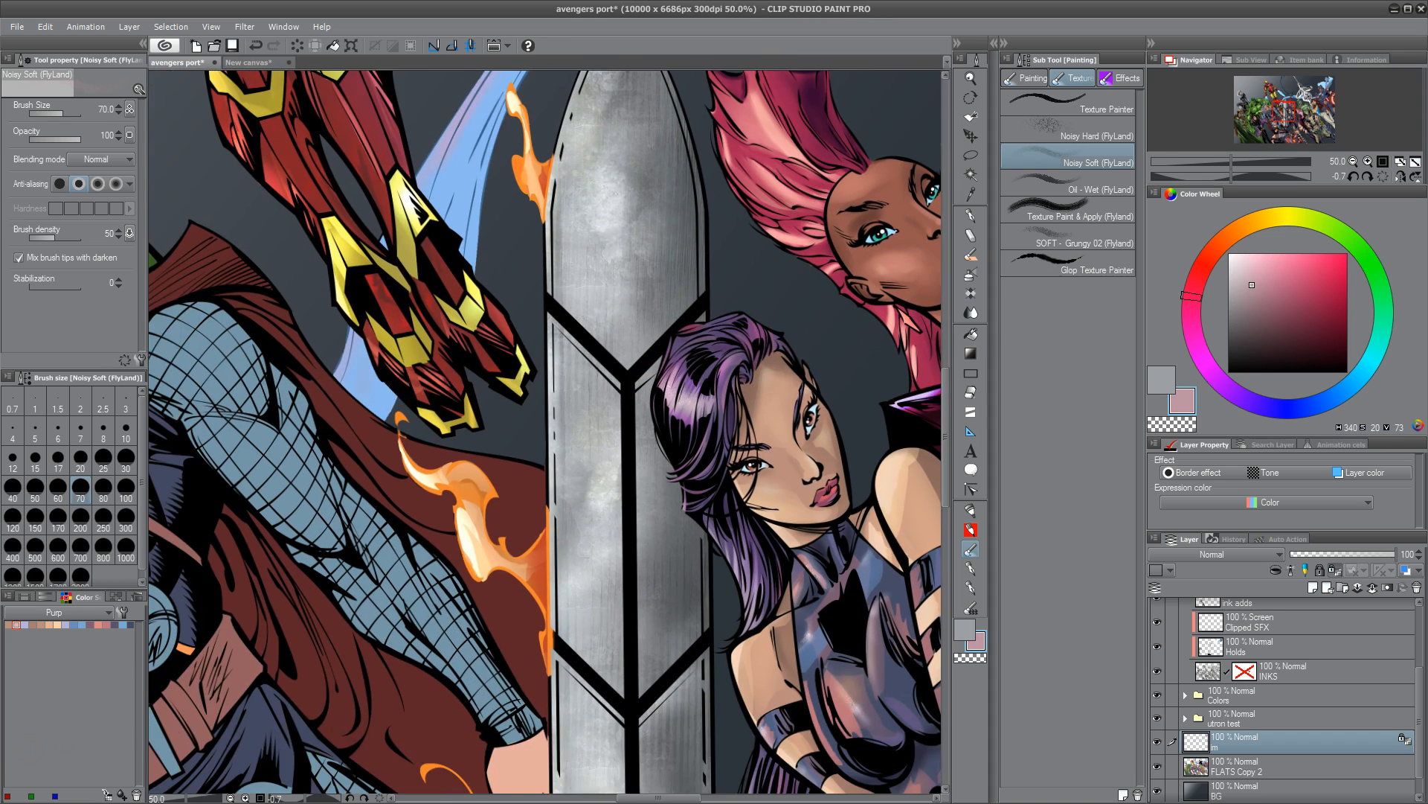
{"action": "left_click_drag", "start_coordinate": [464, 174], "coordinate": [359, 443]}
{"action": "left_click_drag", "start_coordinate": [515, 210], "coordinate": [450, 407]}
Return to the ice figure and look through the pencil brushes for a texture suited to the slide
{"action": "left_click_drag", "start_coordinate": [693, 375], "coordinate": [701, 374]}
{"action": "left_click_drag", "start_coordinate": [888, 381], "coordinate": [222, 405]}
{"action": "mouse_move", "coordinate": [950, 474]}
{"action": "left_mouse_down"}
{"action": "mouse_move", "coordinate": [429, 474]}
{"action": "mouse_move", "coordinate": [956, 475]}
{"action": "left_mouse_up"}
{"action": "left_click_drag", "start_coordinate": [878, 428], "coordinate": [665, 492]}
{"action": "left_click_drag", "start_coordinate": [765, 403], "coordinate": [490, 659]}
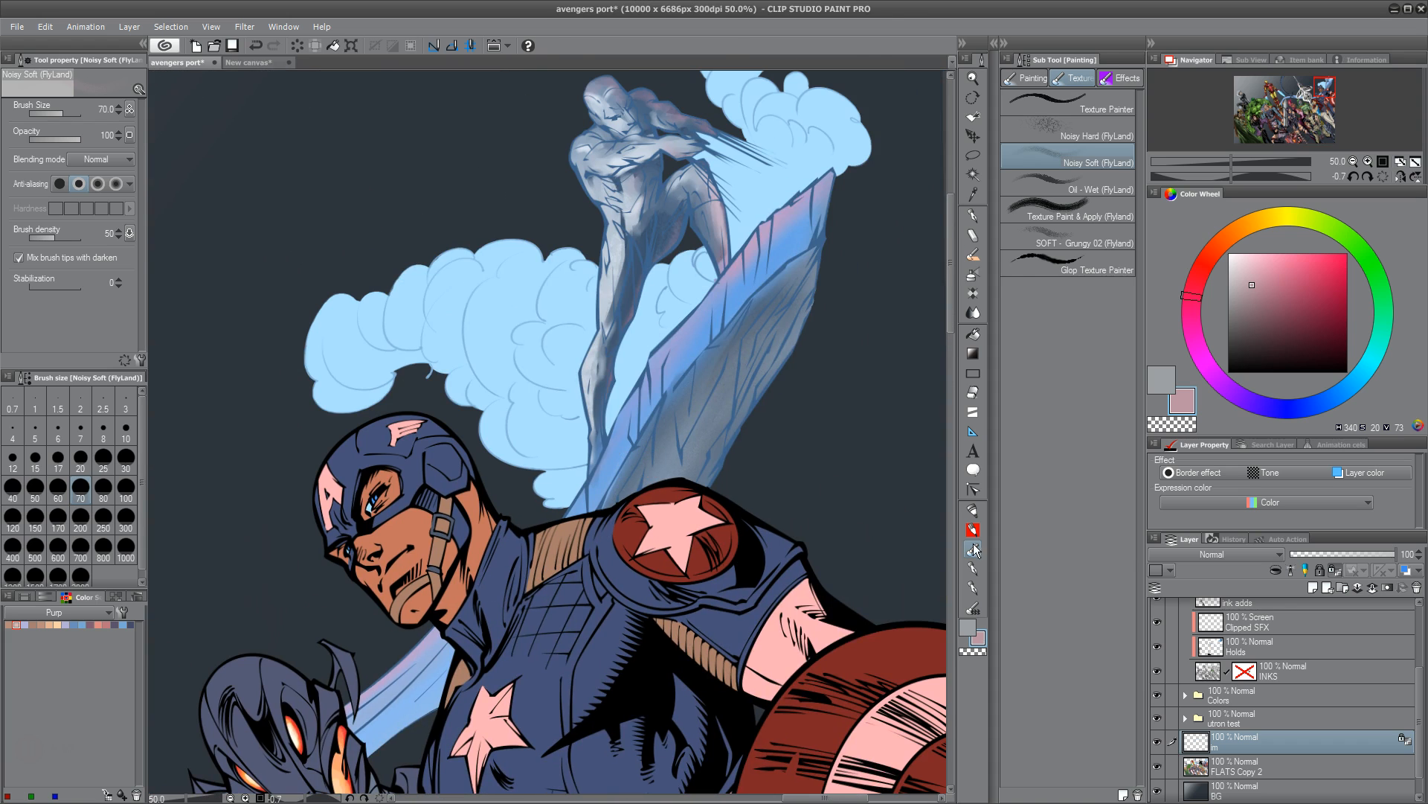
{"action": "left_click", "coordinate": [975, 570]}
{"action": "left_click", "coordinate": [1094, 237]}
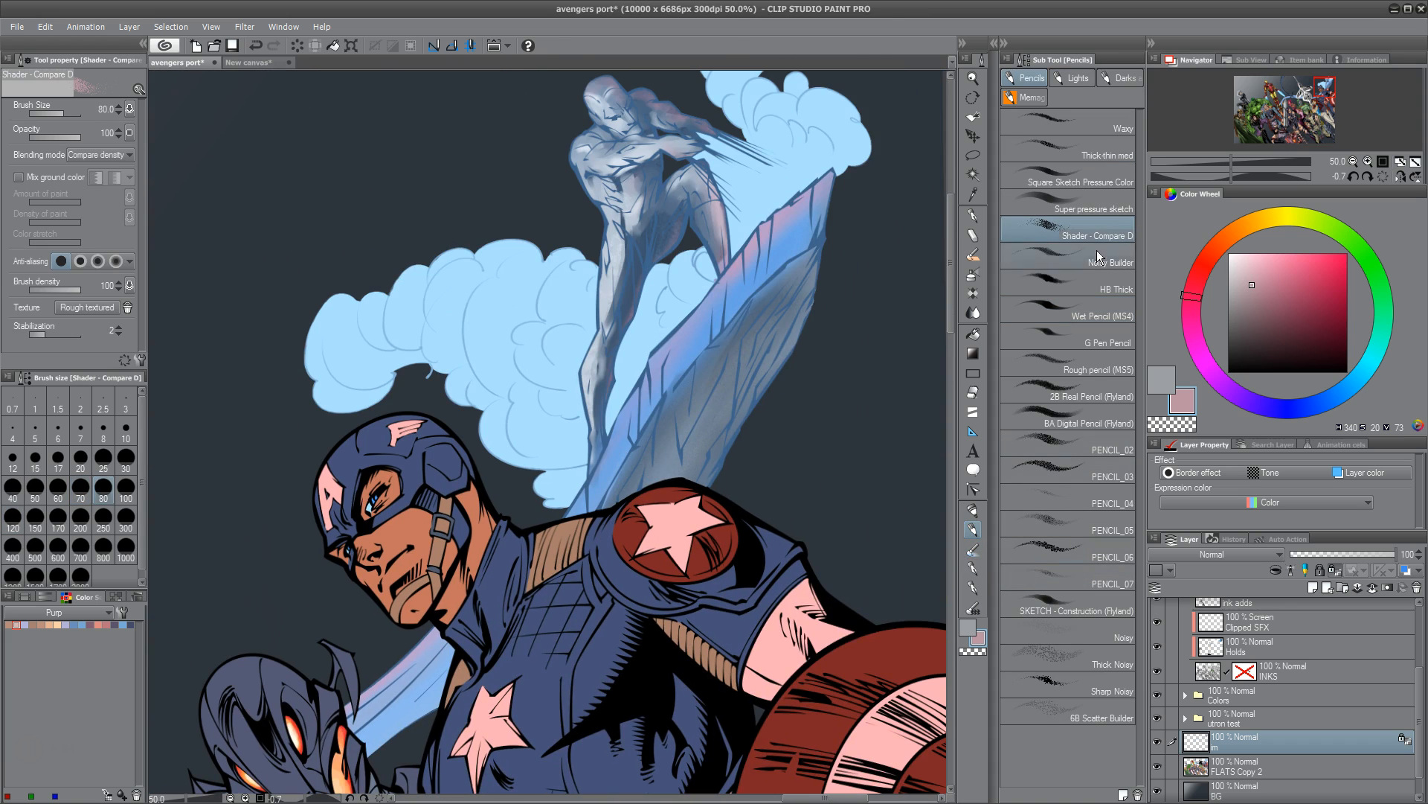
{"action": "left_click", "coordinate": [1113, 208]}
{"action": "left_click", "coordinate": [1133, 173]}
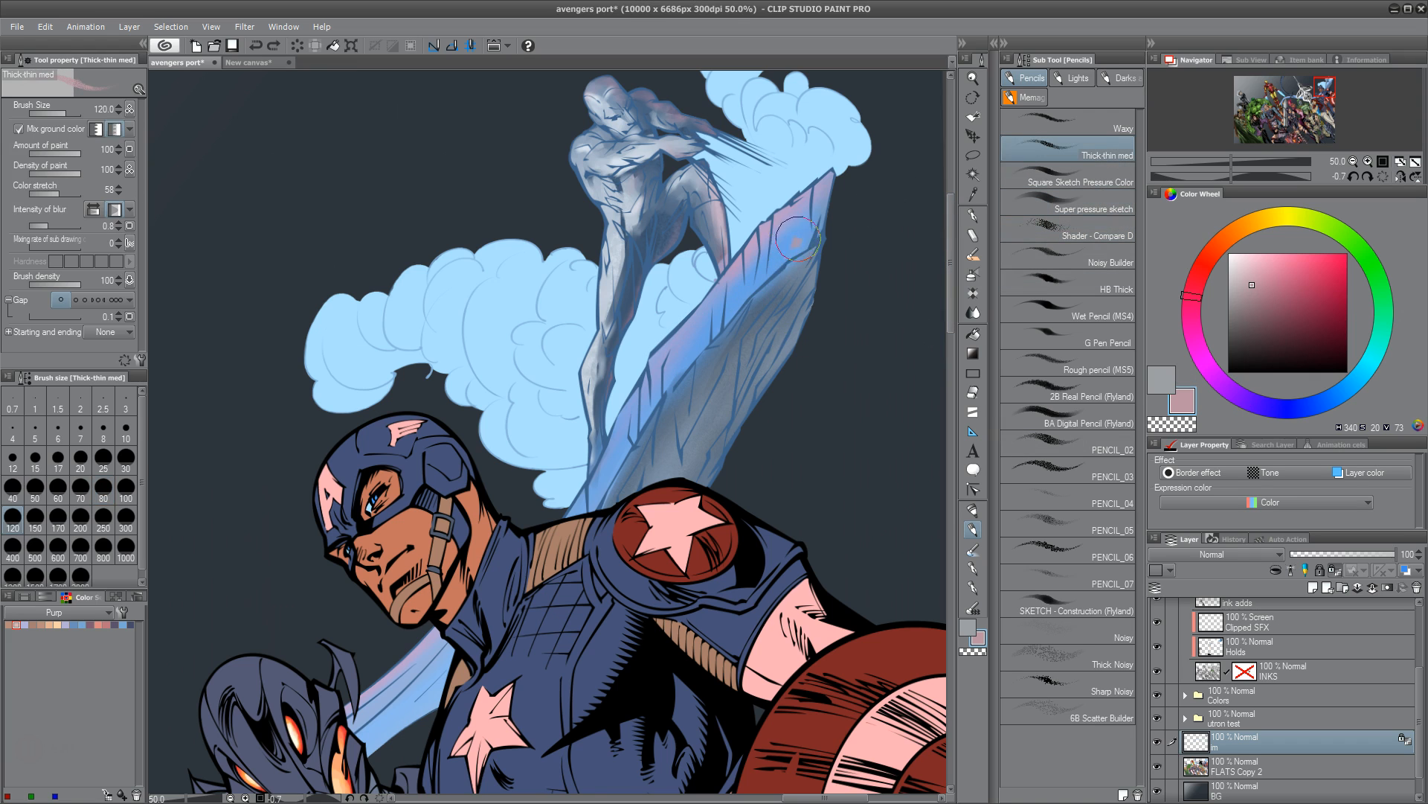
{"action": "left_click", "coordinate": [1111, 369]}
{"action": "left_click", "coordinate": [1120, 78]}
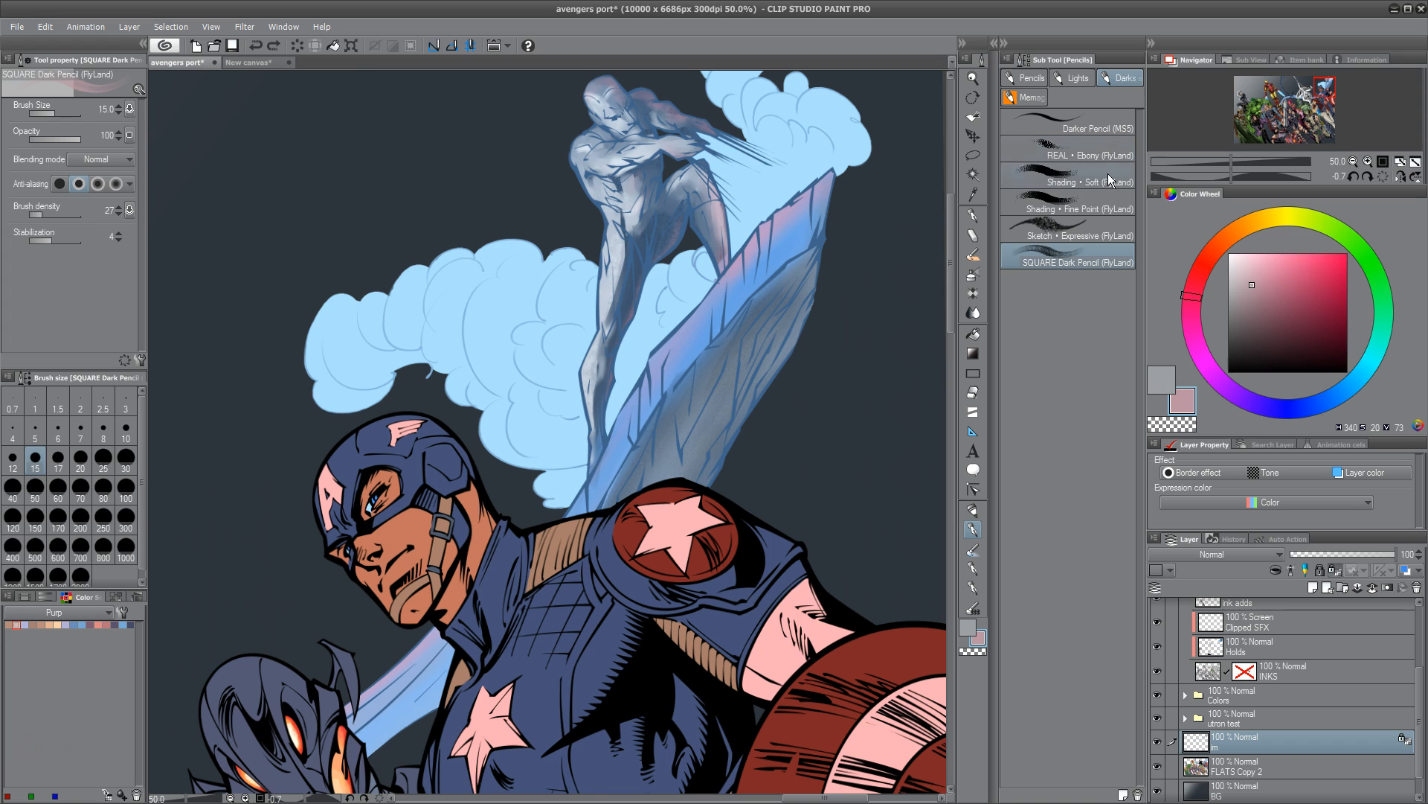
Test the Sketch Expressive pencil on the New canvas page, choosing a soft blue, and return to the avengers port illustration
{"action": "left_click", "coordinate": [253, 62]}
{"action": "left_click_drag", "start_coordinate": [580, 611], "coordinate": [598, 418]}
{"action": "mouse_move", "coordinate": [601, 532]}
{"action": "left_mouse_down"}
{"action": "mouse_move", "coordinate": [720, 462]}
{"action": "mouse_move", "coordinate": [747, 525]}
{"action": "left_mouse_up"}
{"action": "key", "text": "ctrl+z"}
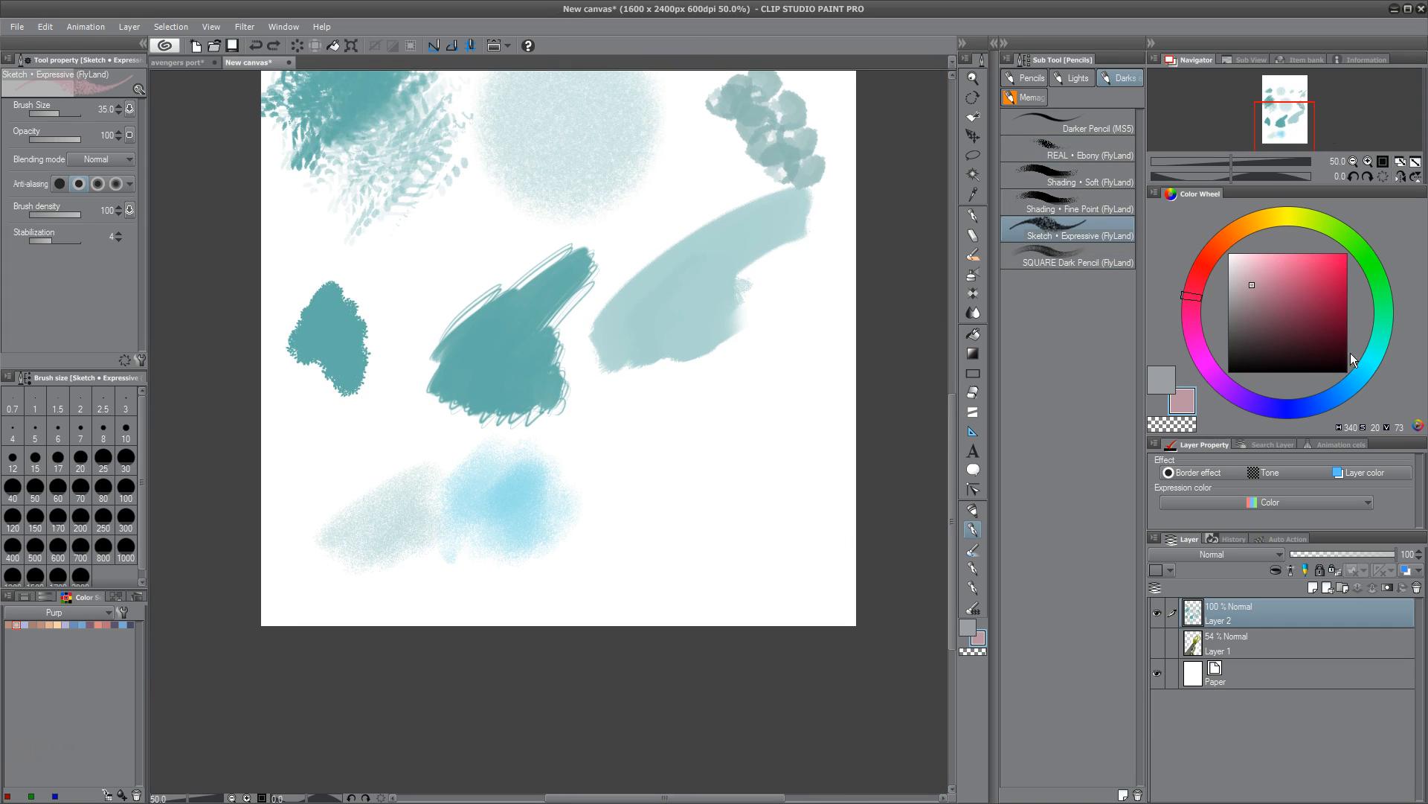
{"action": "left_click", "coordinate": [1358, 374]}
{"action": "left_click_drag", "start_coordinate": [1358, 380], "coordinate": [1318, 402]}
{"action": "left_click_drag", "start_coordinate": [1269, 278], "coordinate": [1267, 271]}
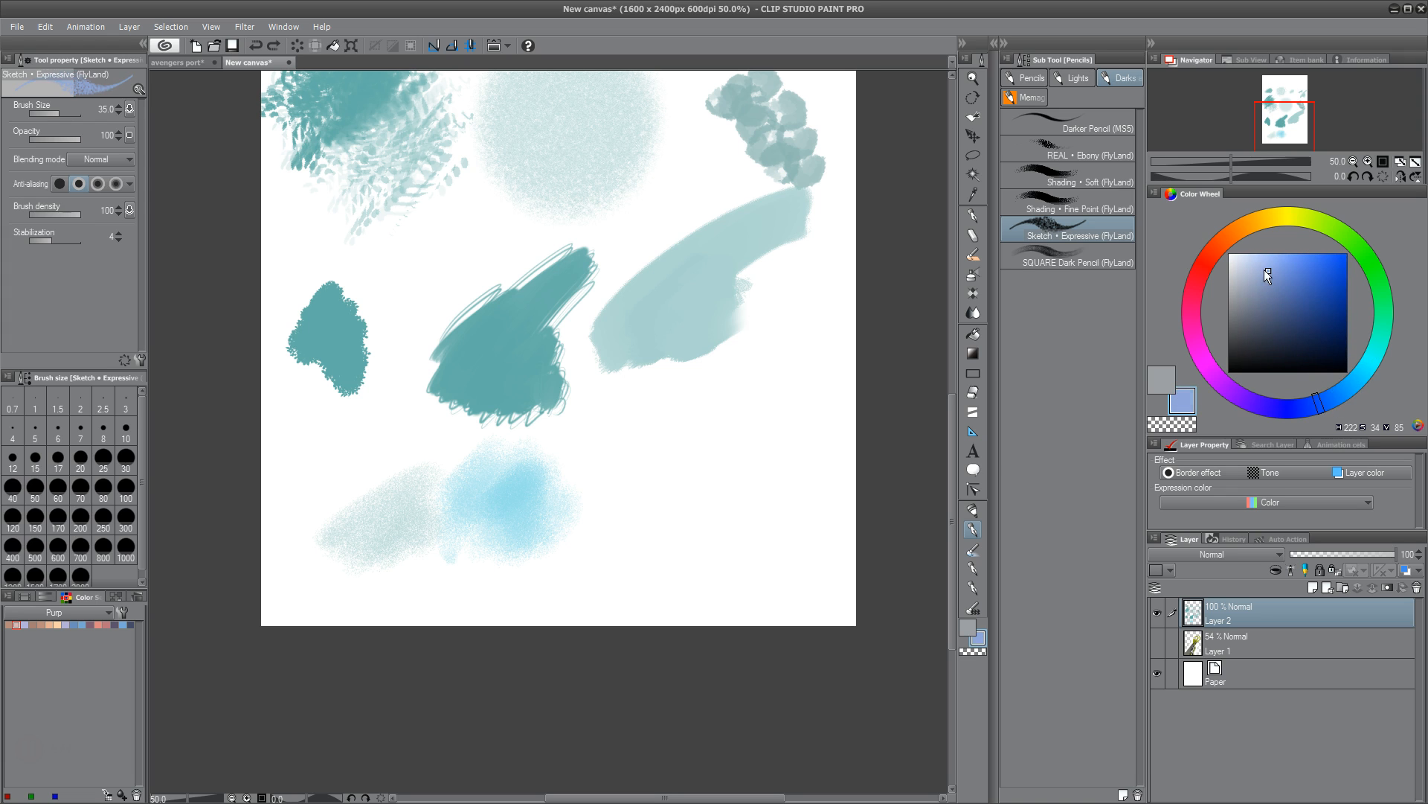
{"action": "mouse_move", "coordinate": [727, 523]}
{"action": "left_mouse_down"}
{"action": "mouse_move", "coordinate": [766, 453]}
{"action": "mouse_move", "coordinate": [744, 514]}
{"action": "left_mouse_up"}
{"action": "left_click", "coordinate": [177, 63]}
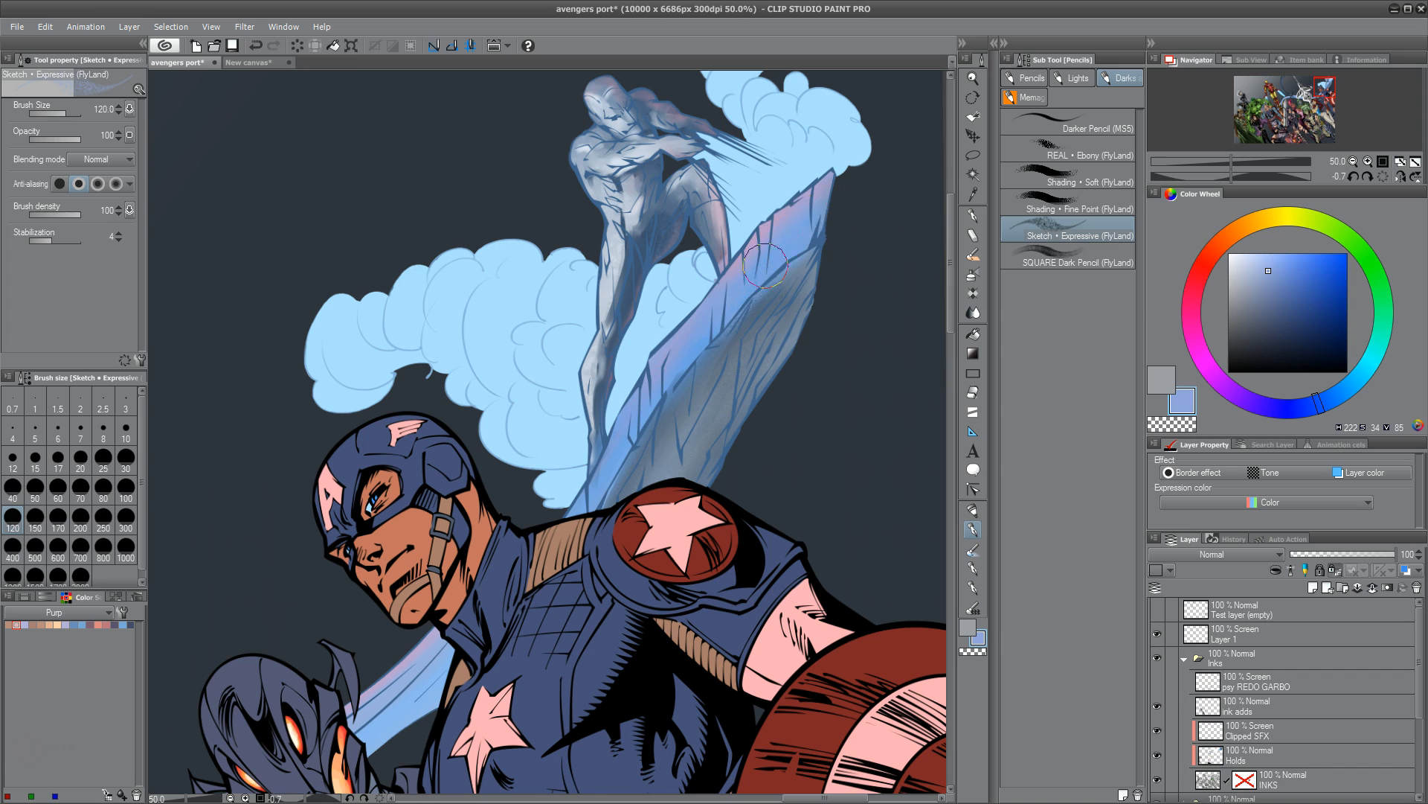
Texture the ice slide with darker blue strokes using the Sketch Expressive pencil at size 120
{"action": "left_click", "coordinate": [1285, 297]}
{"action": "left_click_drag", "start_coordinate": [802, 219], "coordinate": [750, 265]}
{"action": "key", "text": "ctrl+z"}
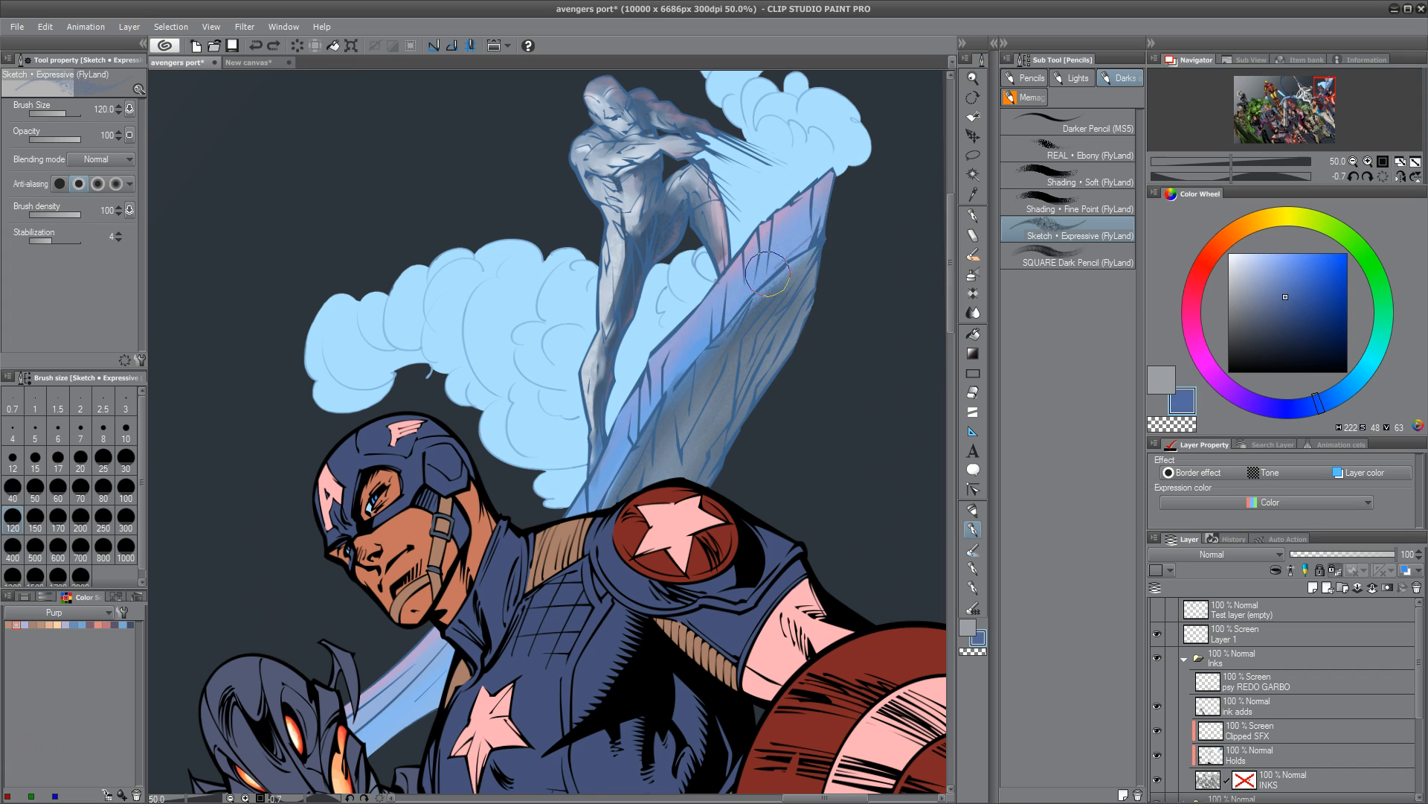
{"action": "mouse_move", "coordinate": [810, 230]}
{"action": "left_mouse_down"}
{"action": "mouse_move", "coordinate": [670, 375]}
{"action": "mouse_move", "coordinate": [806, 235]}
{"action": "left_mouse_up"}
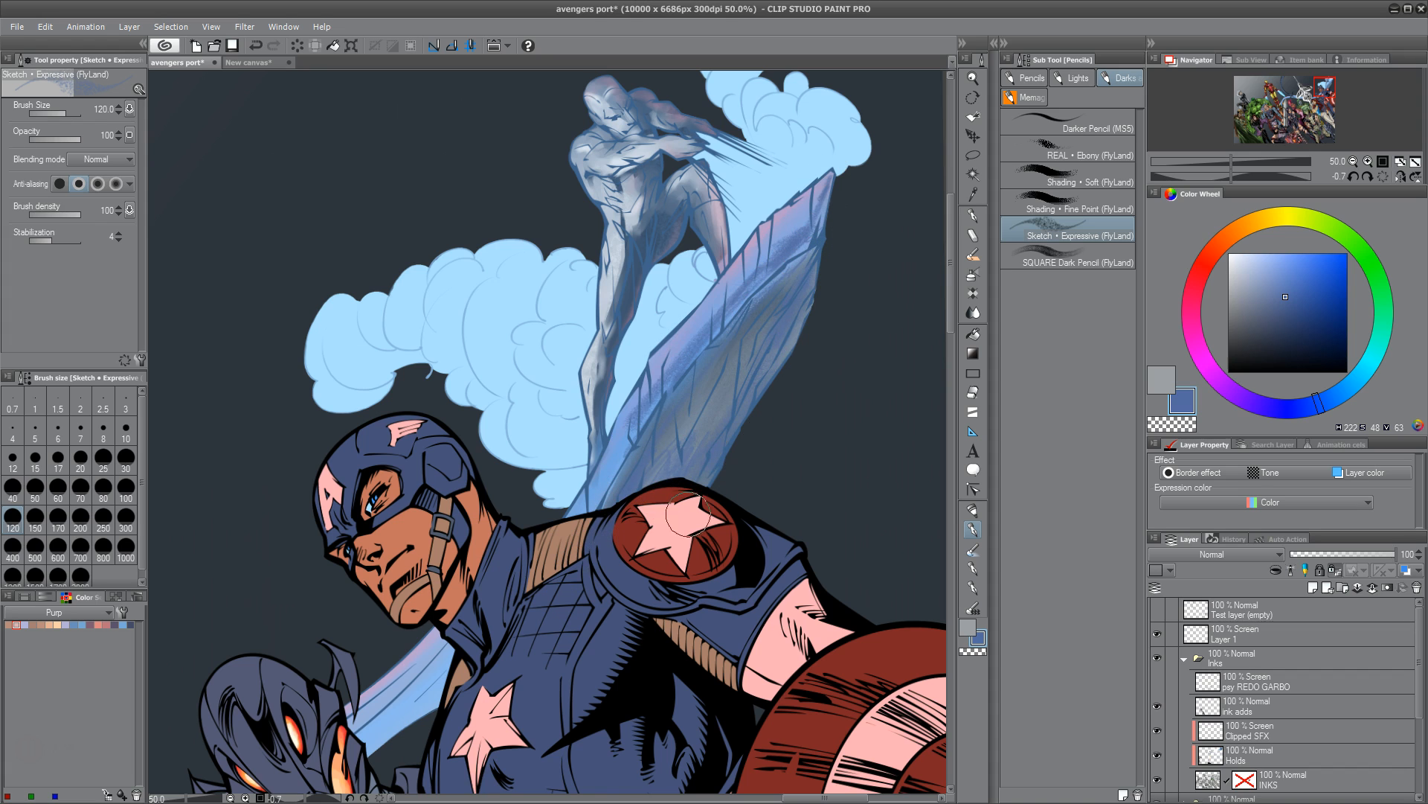
{"action": "key", "text": "bracketleft"}
{"action": "key", "text": "bracketleft"}
{"action": "key", "text": "bracketleft"}
{"action": "key", "text": "bracketright"}
{"action": "key", "text": "bracketright"}
{"action": "key", "text": "bracketright"}
{"action": "key", "text": "bracketright"}
{"action": "key", "text": "bracketright"}
{"action": "left_click_drag", "start_coordinate": [668, 528], "coordinate": [740, 398]}
Choose a pale blue at brush size 50 and add a new layer clipped to the ice paint layer
{"action": "left_click_drag", "start_coordinate": [1274, 292], "coordinate": [1250, 267]}
{"action": "key", "text": "bracketleft"}
{"action": "key", "text": "bracketleft"}
{"action": "key", "text": "bracketleft"}
{"action": "key", "text": "bracketleft"}
{"action": "key", "text": "bracketleft"}
{"action": "key", "text": "bracketleft"}
{"action": "key", "text": "bracketleft"}
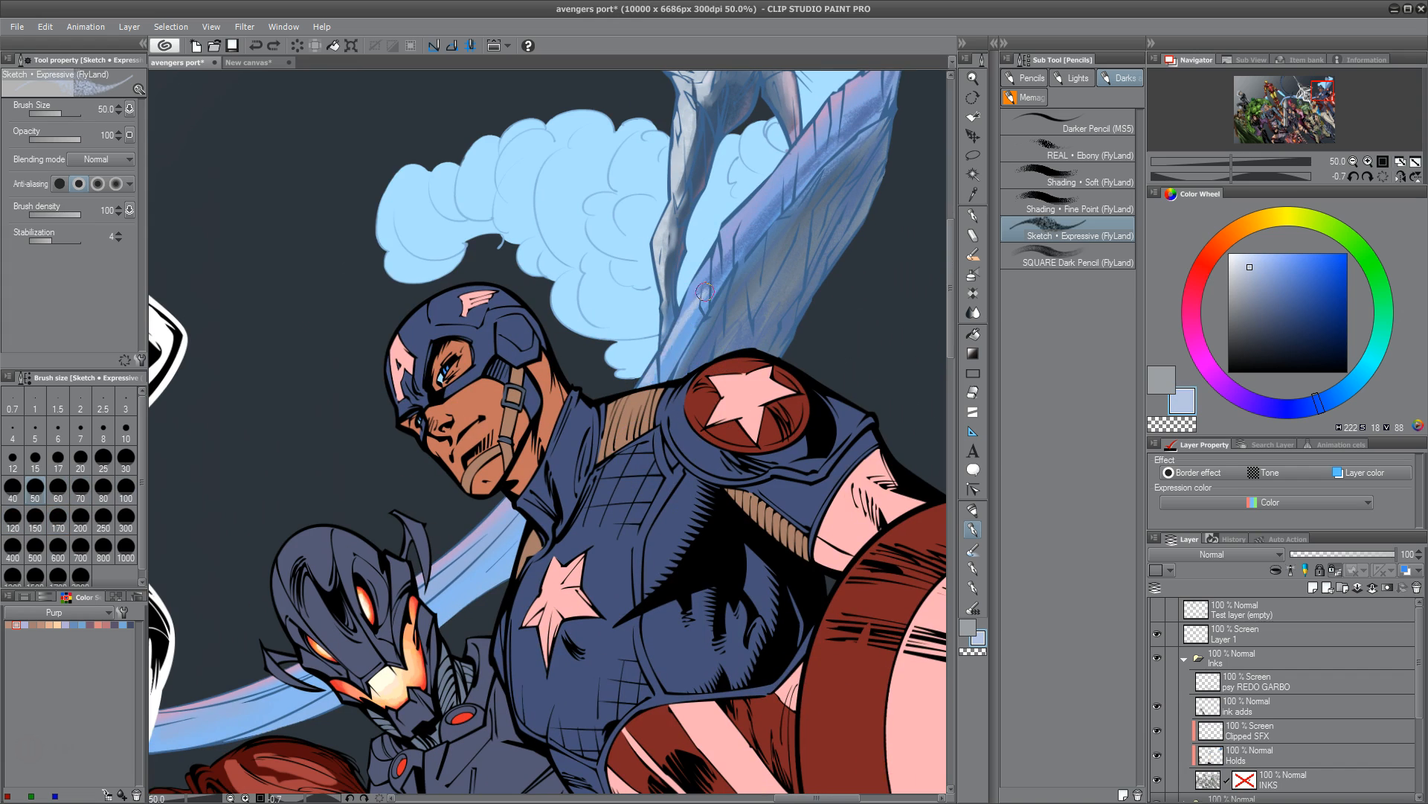
{"action": "scroll", "coordinate": [1257, 696], "scroll_direction": "down", "scroll_amount": 3}
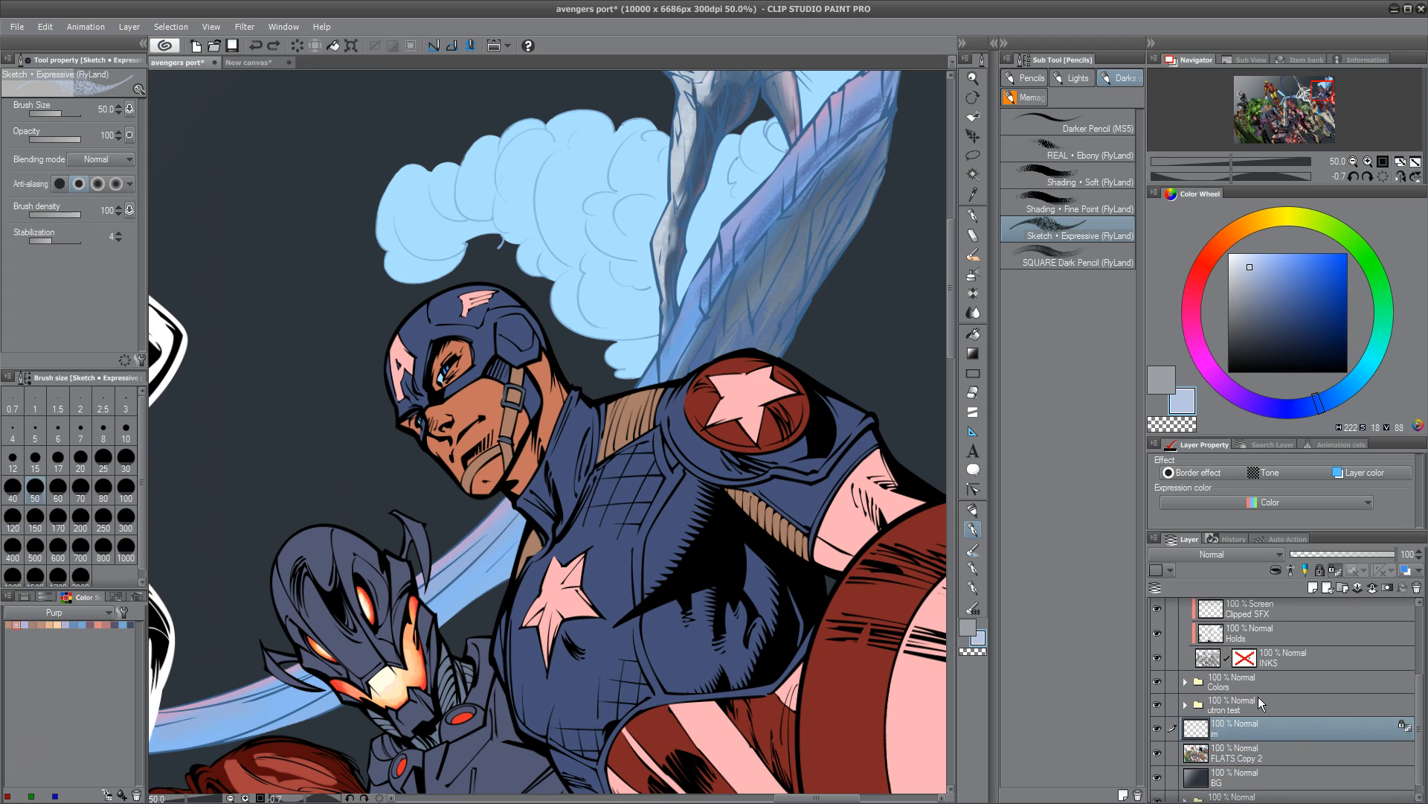
{"action": "left_click", "coordinate": [1276, 570]}
{"action": "left_click_drag", "start_coordinate": [699, 290], "coordinate": [644, 439]}
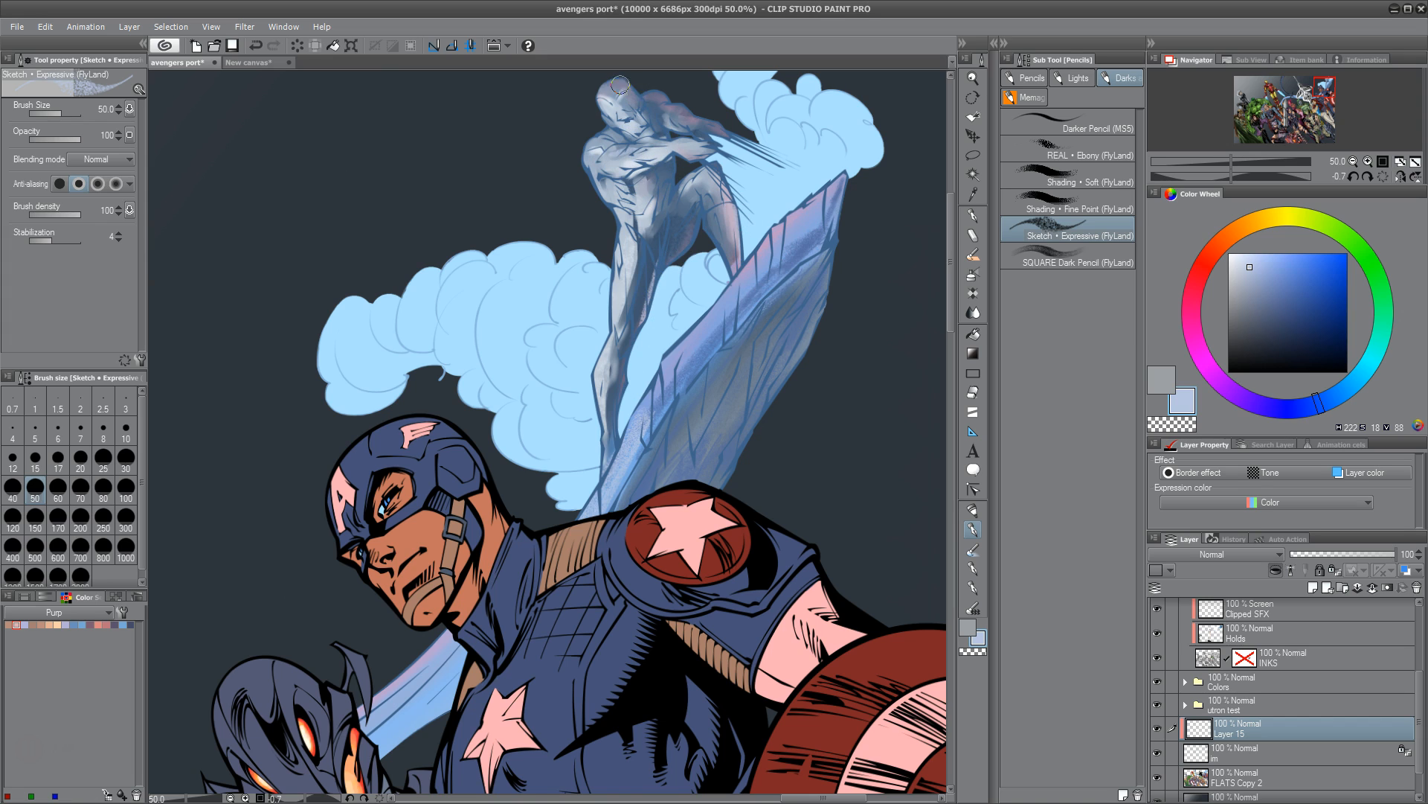
Brush pale, near-white blue texture along the ice trail with the Sketch Expressive pencil enlarged to size 500
{"action": "left_click_drag", "start_coordinate": [583, 627], "coordinate": [773, 313]}
{"action": "key", "text": "]"}
{"action": "key", "text": "]"}
{"action": "key", "text": "]"}
{"action": "key", "text": "]"}
{"action": "key", "text": "]"}
{"action": "key", "text": "]"}
{"action": "key", "text": "]"}
{"action": "key", "text": "]"}
{"action": "key", "text": "]"}
{"action": "key", "text": "]"}
{"action": "key", "text": "]"}
{"action": "key", "text": "]"}
{"action": "left_click_drag", "start_coordinate": [322, 571], "coordinate": [508, 436]}
{"action": "left_click_drag", "start_coordinate": [327, 484], "coordinate": [739, 402]}
{"action": "mouse_move", "coordinate": [428, 355]}
{"action": "left_mouse_down"}
{"action": "mouse_move", "coordinate": [582, 493]}
{"action": "mouse_move", "coordinate": [737, 545]}
{"action": "left_mouse_up"}
{"action": "left_click", "coordinate": [1236, 264]}
{"action": "left_click_drag", "start_coordinate": [454, 521], "coordinate": [621, 218]}
{"action": "left_click_drag", "start_coordinate": [677, 439], "coordinate": [499, 563]}
{"action": "left_click_drag", "start_coordinate": [595, 515], "coordinate": [662, 490]}
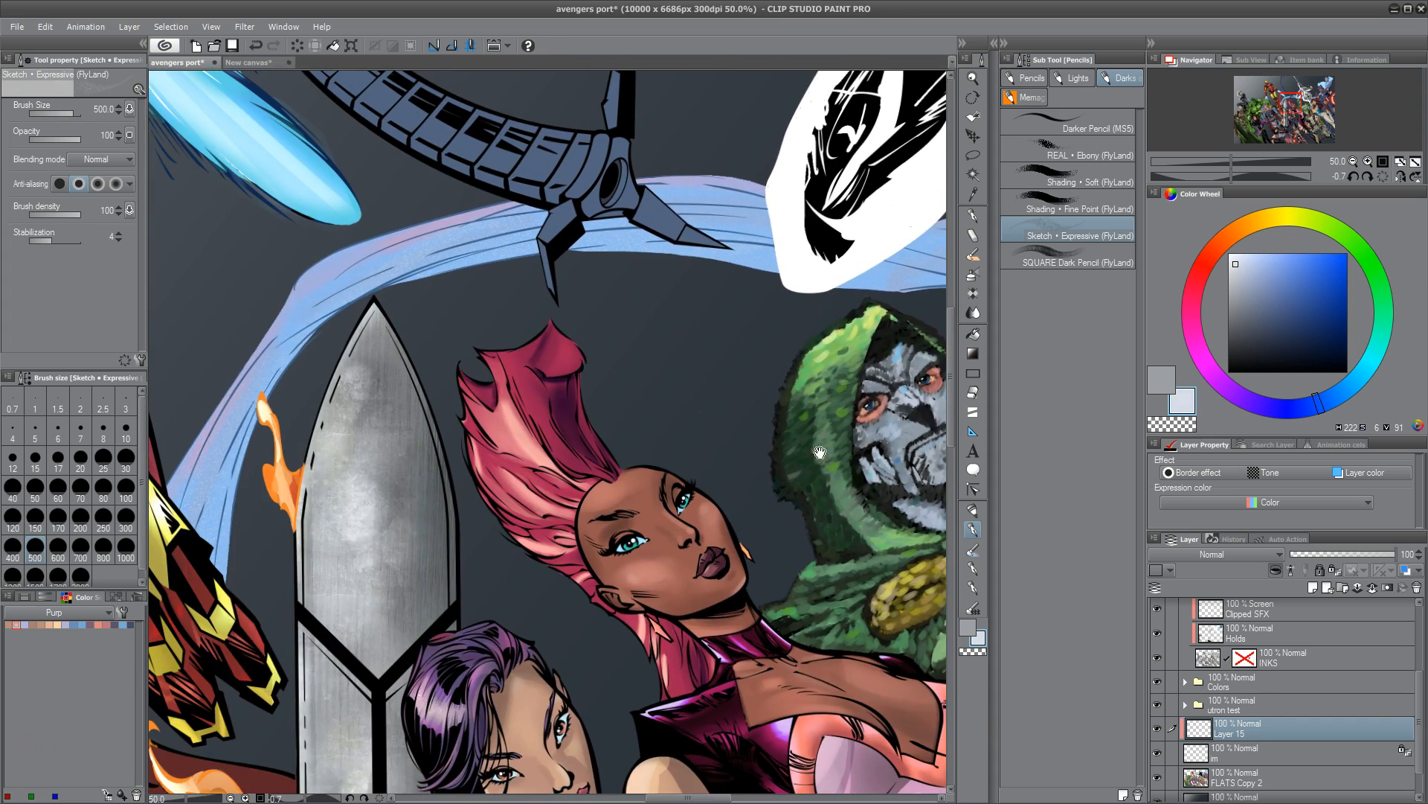
Stroke a more saturated blue along the ice trail above the sword with the SQUARE Dark Pencil at size 300
{"action": "left_click", "coordinate": [1288, 280]}
{"action": "left_click", "coordinate": [1290, 264]}
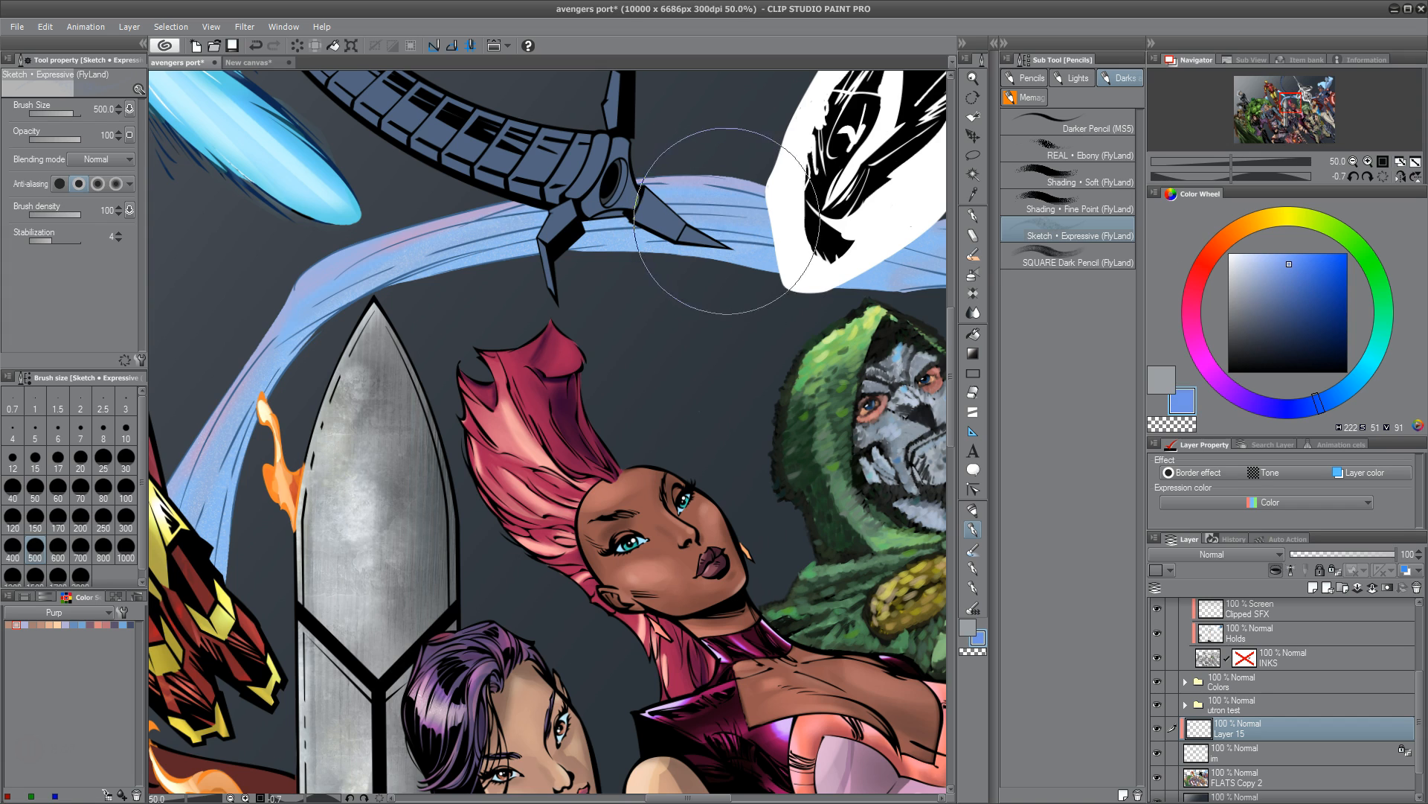
{"action": "left_click", "coordinate": [1113, 261]}
{"action": "mouse_move", "coordinate": [716, 236]}
{"action": "left_mouse_down"}
{"action": "mouse_move", "coordinate": [737, 226]}
{"action": "mouse_move", "coordinate": [587, 274]}
{"action": "left_mouse_up"}
{"action": "key", "text": "bracketright"}
{"action": "key", "text": "bracketright"}
{"action": "key", "text": "bracketright"}
{"action": "key", "text": "bracketright"}
{"action": "key", "text": "bracketright"}
{"action": "key", "text": "bracketright"}
{"action": "key", "text": "bracketright"}
{"action": "key", "text": "bracketright"}
{"action": "key", "text": "bracketright"}
{"action": "key", "text": "bracketright"}
{"action": "key", "text": "bracketright"}
{"action": "key", "text": "bracketright"}
{"action": "key", "text": "bracketright"}
{"action": "key", "text": "bracketright"}
{"action": "key", "text": "bracketright"}
{"action": "key", "text": "bracketright"}
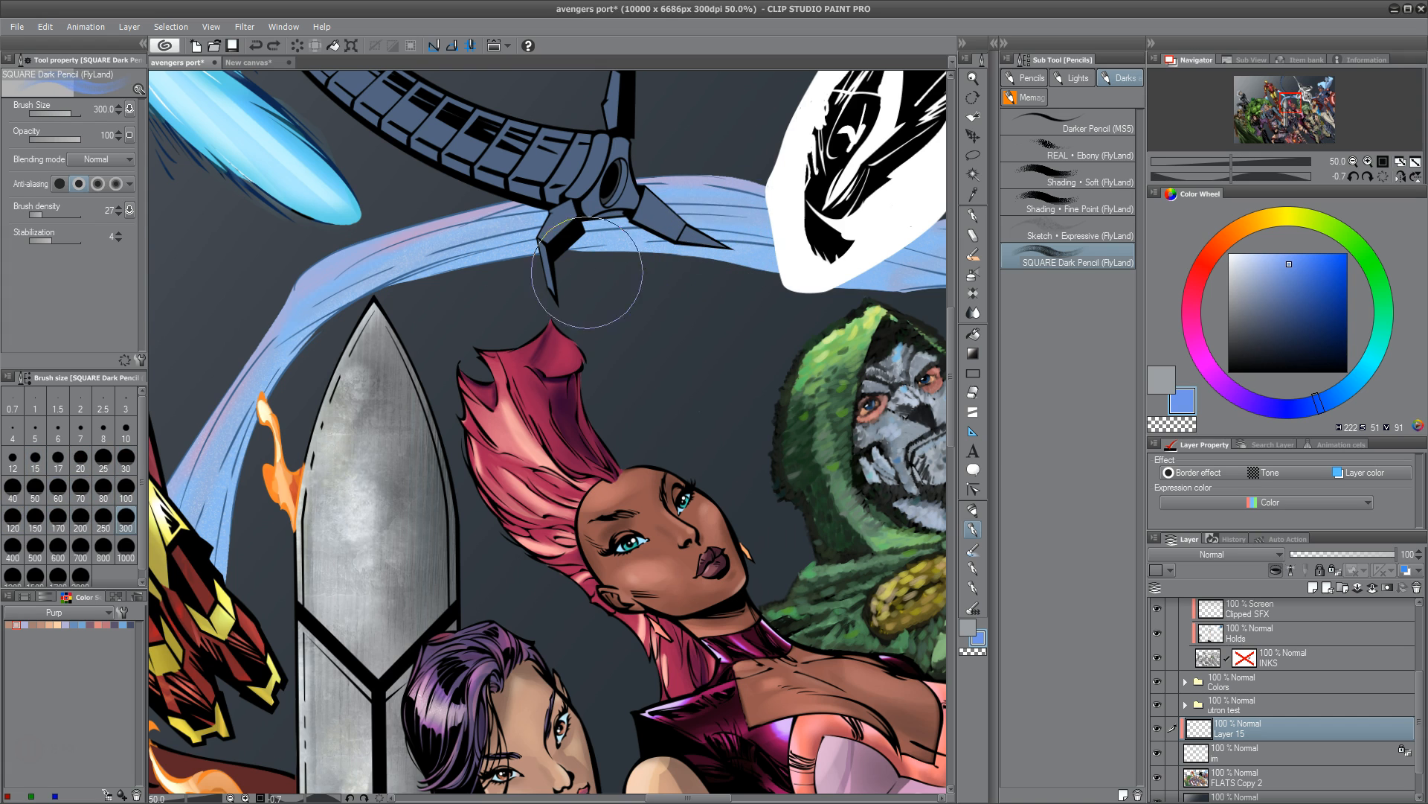
{"action": "left_click_drag", "start_coordinate": [368, 420], "coordinate": [439, 260]}
{"action": "left_click", "coordinate": [1298, 99]}
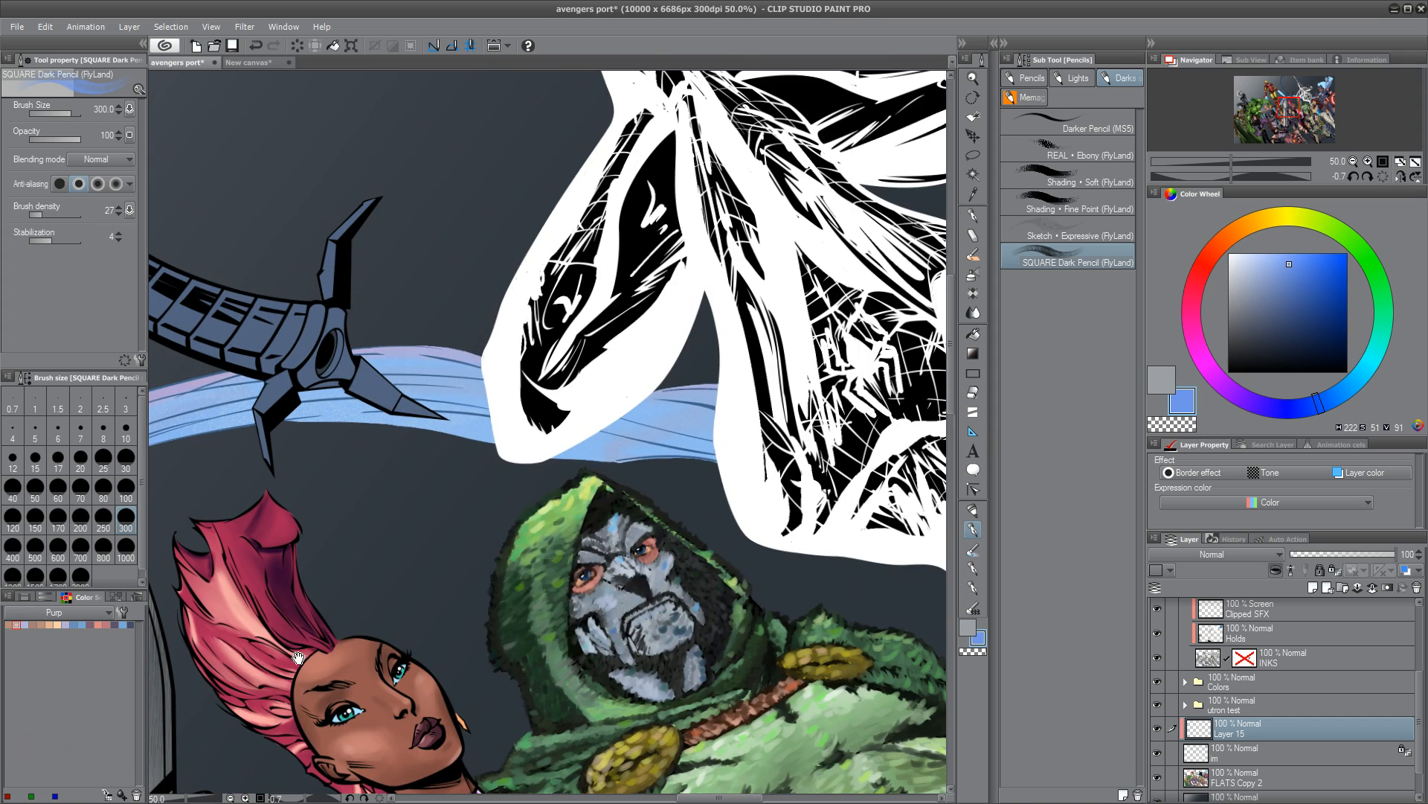
Shade the ice trail beside Spider-Man with a darker blue, reducing the pencil to size 150
{"action": "left_click", "coordinate": [1299, 313]}
{"action": "left_click_drag", "start_coordinate": [588, 506], "coordinate": [853, 390]}
{"action": "key", "text": "ctrl+z"}
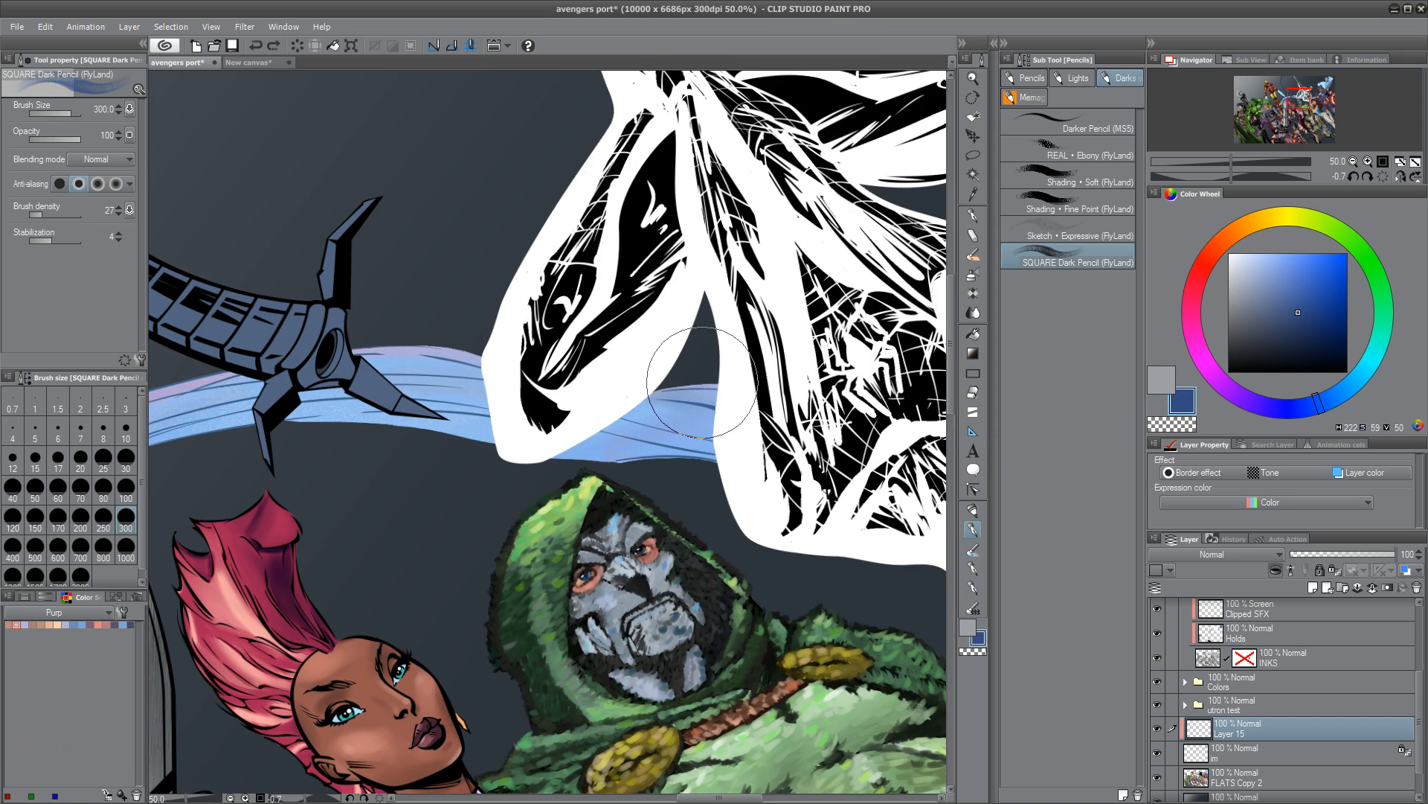
{"action": "left_click_drag", "start_coordinate": [573, 457], "coordinate": [654, 476]}
{"action": "key", "text": "bracketleft"}
{"action": "key", "text": "bracketleft"}
{"action": "key", "text": "bracketleft"}
{"action": "key", "text": "bracketleft"}
{"action": "left_click_drag", "start_coordinate": [323, 431], "coordinate": [195, 465]}
{"action": "key", "text": "ctrl+z"}
Continue the dark blue shading along the rest of the ice trail behind the characters
{"action": "left_click_drag", "start_coordinate": [294, 525], "coordinate": [531, 423]}
{"action": "left_click_drag", "start_coordinate": [375, 368], "coordinate": [277, 505]}
{"action": "left_click_drag", "start_coordinate": [744, 427], "coordinate": [195, 409]}
{"action": "left_click_drag", "start_coordinate": [449, 414], "coordinate": [178, 484]}
{"action": "left_click_drag", "start_coordinate": [505, 435], "coordinate": [707, 365]}
{"action": "left_click_drag", "start_coordinate": [642, 439], "coordinate": [511, 499]}
{"action": "key", "text": "ctrl+z"}
{"action": "left_click_drag", "start_coordinate": [775, 391], "coordinate": [586, 511]}
{"action": "mouse_move", "coordinate": [654, 364]}
{"action": "left_mouse_down"}
{"action": "mouse_move", "coordinate": [728, 292]}
{"action": "mouse_move", "coordinate": [655, 357]}
{"action": "left_mouse_up"}
Shade the ice slide's underside with dark blue and brush its upper face with near-white blue
{"action": "left_click_drag", "start_coordinate": [774, 368], "coordinate": [476, 676]}
{"action": "left_click_drag", "start_coordinate": [686, 404], "coordinate": [794, 235]}
{"action": "left_click_drag", "start_coordinate": [662, 383], "coordinate": [699, 302]}
{"action": "left_click_drag", "start_coordinate": [743, 238], "coordinate": [632, 362]}
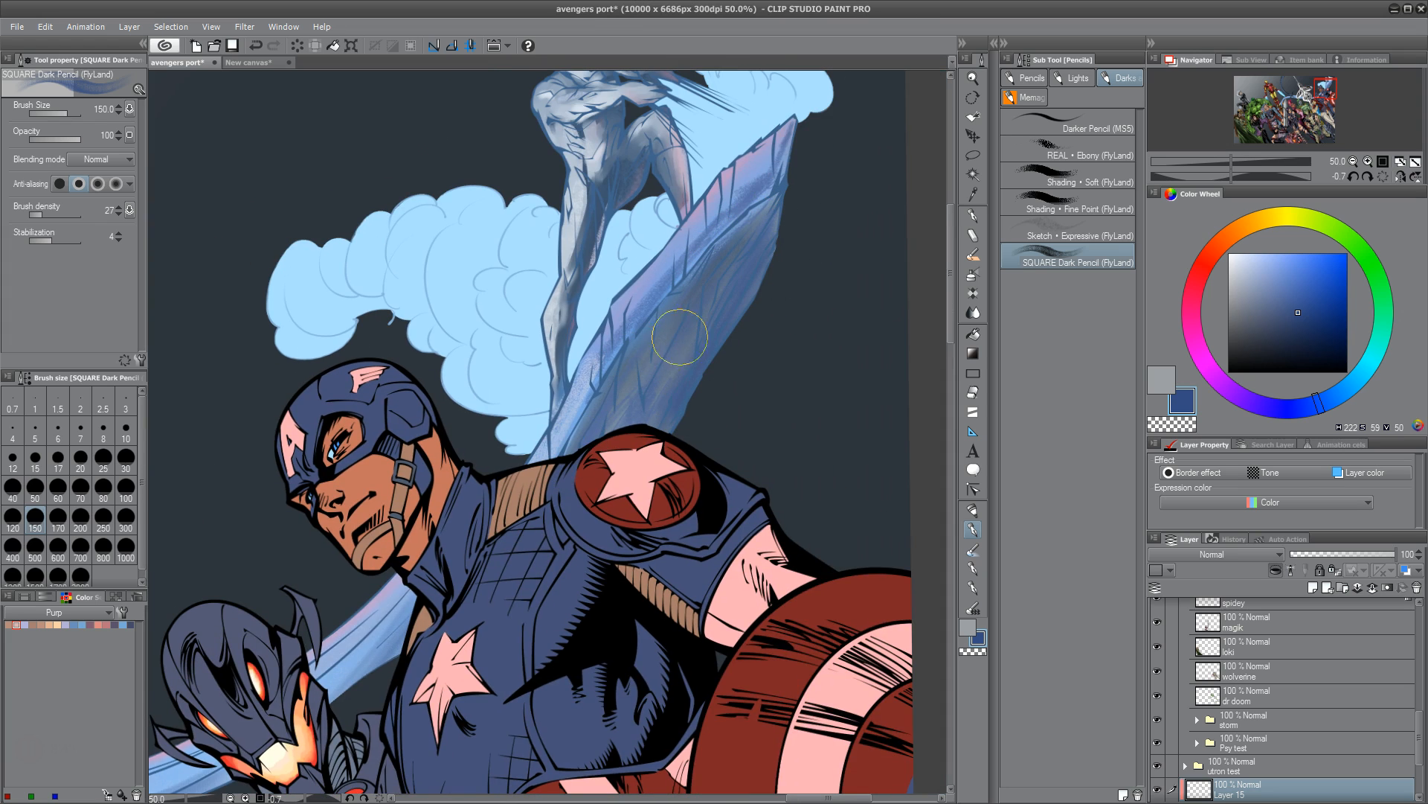
{"action": "left_click_drag", "start_coordinate": [745, 423], "coordinate": [721, 459]}
{"action": "left_click_drag", "start_coordinate": [1286, 295], "coordinate": [1236, 262]}
{"action": "mouse_move", "coordinate": [770, 153]}
{"action": "left_mouse_down"}
{"action": "mouse_move", "coordinate": [665, 262]}
{"action": "mouse_move", "coordinate": [526, 503]}
{"action": "left_mouse_up"}
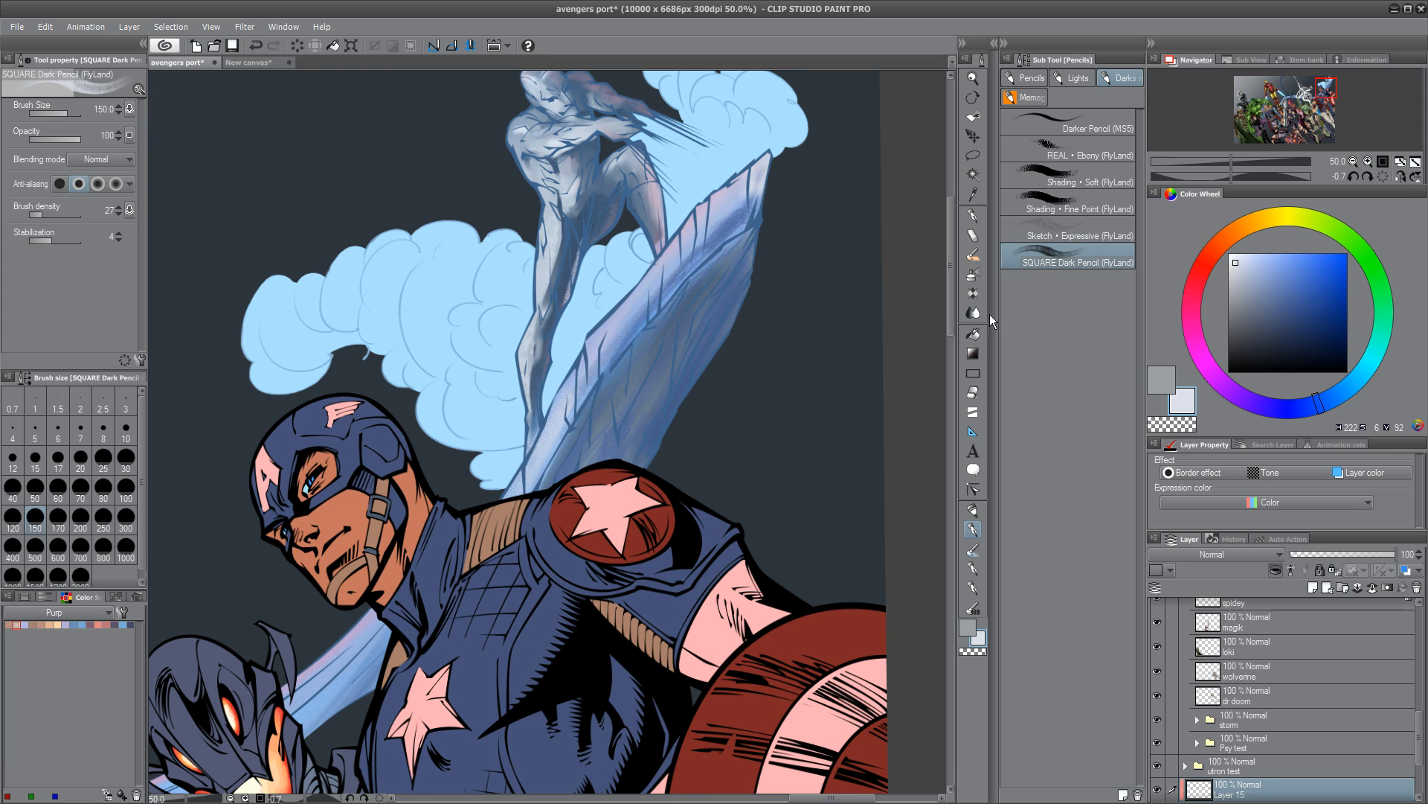
Add soft pink strokes to the ice slide's upper face and underside with the pencil at size 70
{"action": "left_click", "coordinate": [1198, 279]}
{"action": "mouse_move", "coordinate": [1261, 268]}
{"action": "left_mouse_down"}
{"action": "mouse_move", "coordinate": [1274, 275]}
{"action": "mouse_move", "coordinate": [1258, 265]}
{"action": "left_mouse_up"}
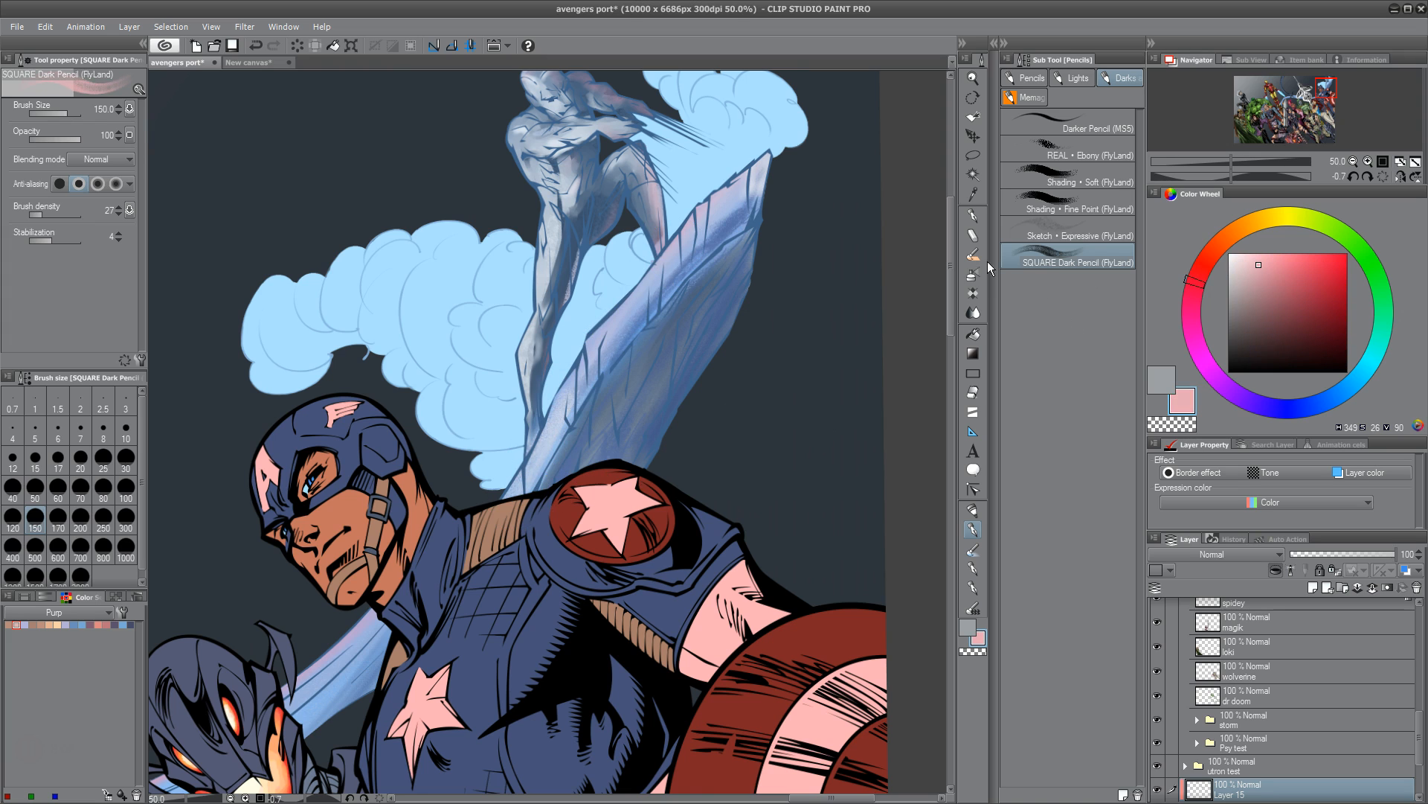
{"action": "left_click", "coordinate": [80, 491]}
{"action": "mouse_move", "coordinate": [748, 195]}
{"action": "left_mouse_down"}
{"action": "mouse_move", "coordinate": [668, 287]}
{"action": "mouse_move", "coordinate": [694, 311]}
{"action": "left_mouse_up"}
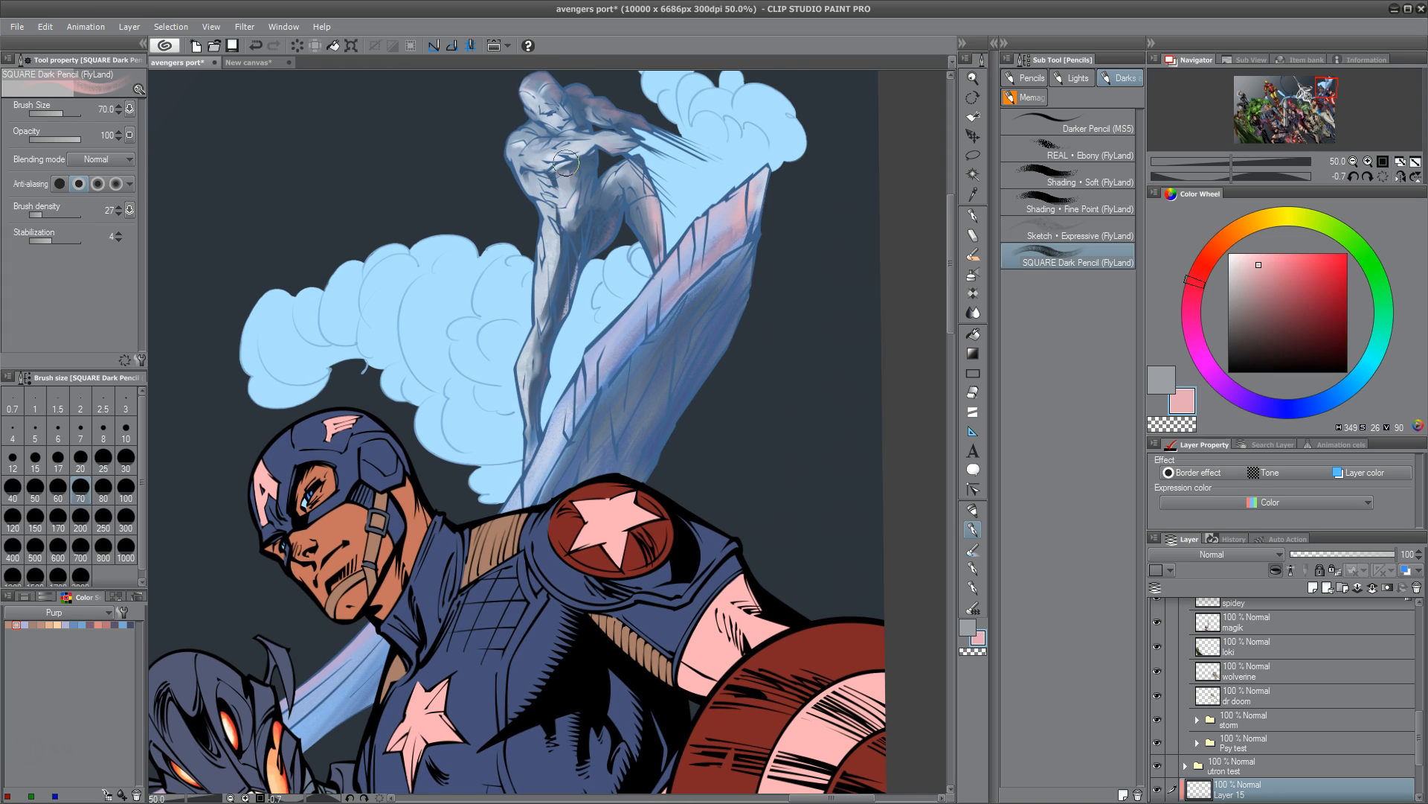
Try adding pink strokes to the ice figure's head and torso
{"action": "left_click_drag", "start_coordinate": [575, 95], "coordinate": [576, 119]}
{"action": "key", "text": "ctrl+z"}
{"action": "left_click_drag", "start_coordinate": [570, 192], "coordinate": [577, 229]}
{"action": "key", "text": "ctrl+z"}
Tint the ice trail behind Captain America and above the sword with a cooler pink
{"action": "left_click_drag", "start_coordinate": [665, 505], "coordinate": [792, 258]}
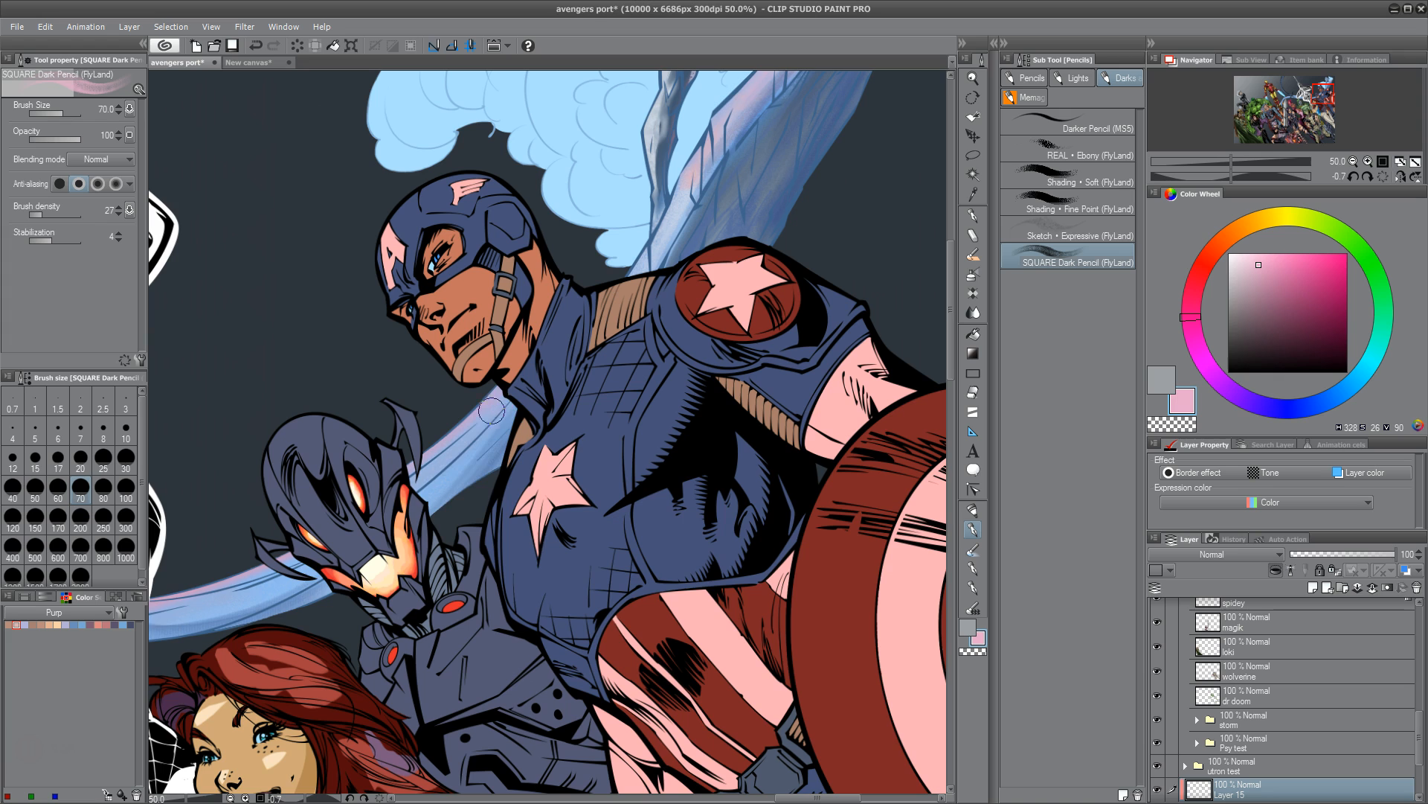
{"action": "left_click_drag", "start_coordinate": [212, 602], "coordinate": [465, 447]}
{"action": "mouse_move", "coordinate": [167, 517]}
{"action": "left_mouse_down"}
{"action": "mouse_move", "coordinate": [499, 375]}
{"action": "mouse_move", "coordinate": [655, 472]}
{"action": "left_mouse_up"}
{"action": "left_click_drag", "start_coordinate": [323, 353], "coordinate": [561, 454]}
{"action": "left_click_drag", "start_coordinate": [439, 526], "coordinate": [612, 497]}
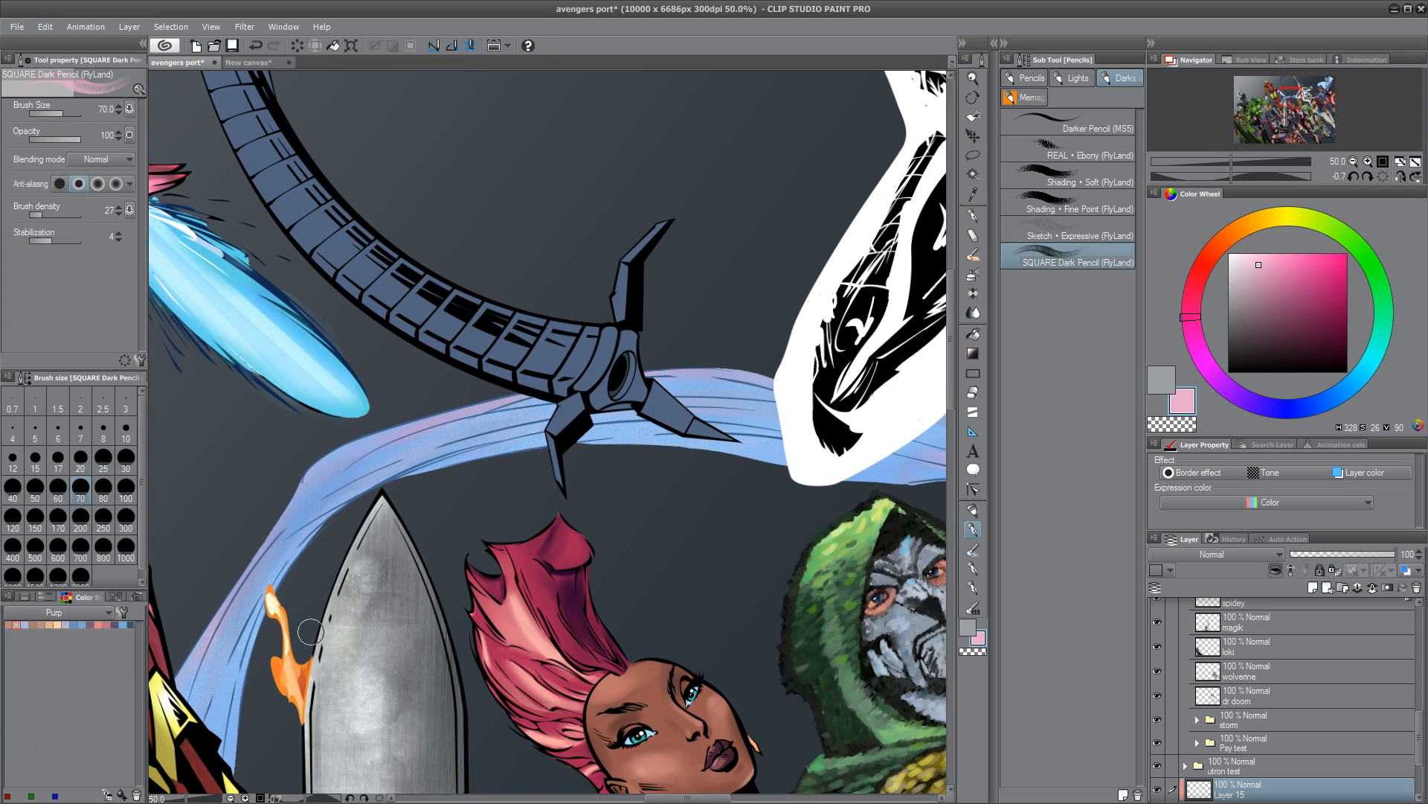
{"action": "left_click_drag", "start_coordinate": [765, 455], "coordinate": [934, 302]}
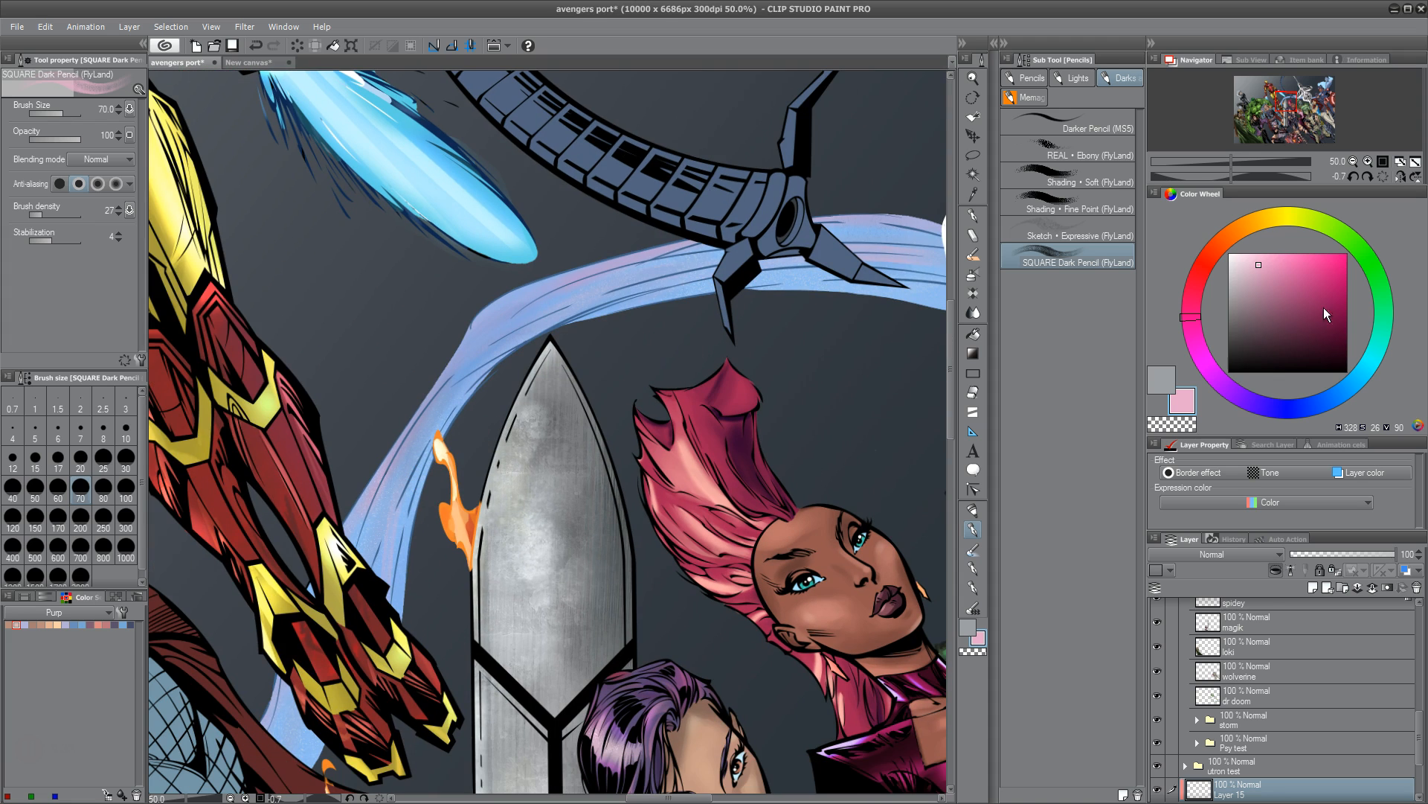
Tint the ice trail behind the red and gold armoured legs with pinkish violet and return to the slide
{"action": "left_click_drag", "start_coordinate": [397, 622], "coordinate": [436, 424]}
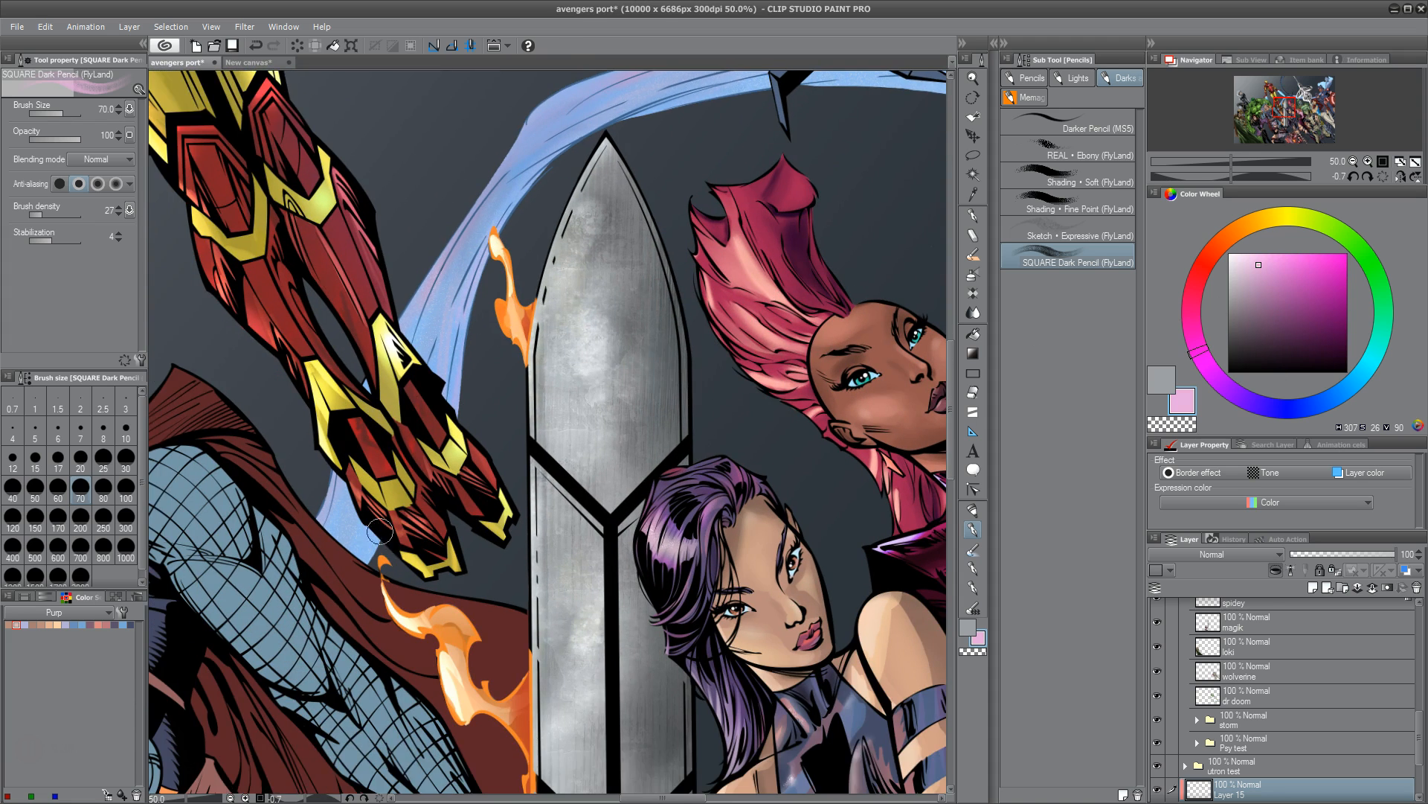
{"action": "left_click_drag", "start_coordinate": [767, 246], "coordinate": [536, 504]}
{"action": "left_click_drag", "start_coordinate": [838, 421], "coordinate": [537, 529]}
{"action": "left_click_drag", "start_coordinate": [922, 362], "coordinate": [498, 563]}
{"action": "left_click_drag", "start_coordinate": [844, 235], "coordinate": [641, 446]}
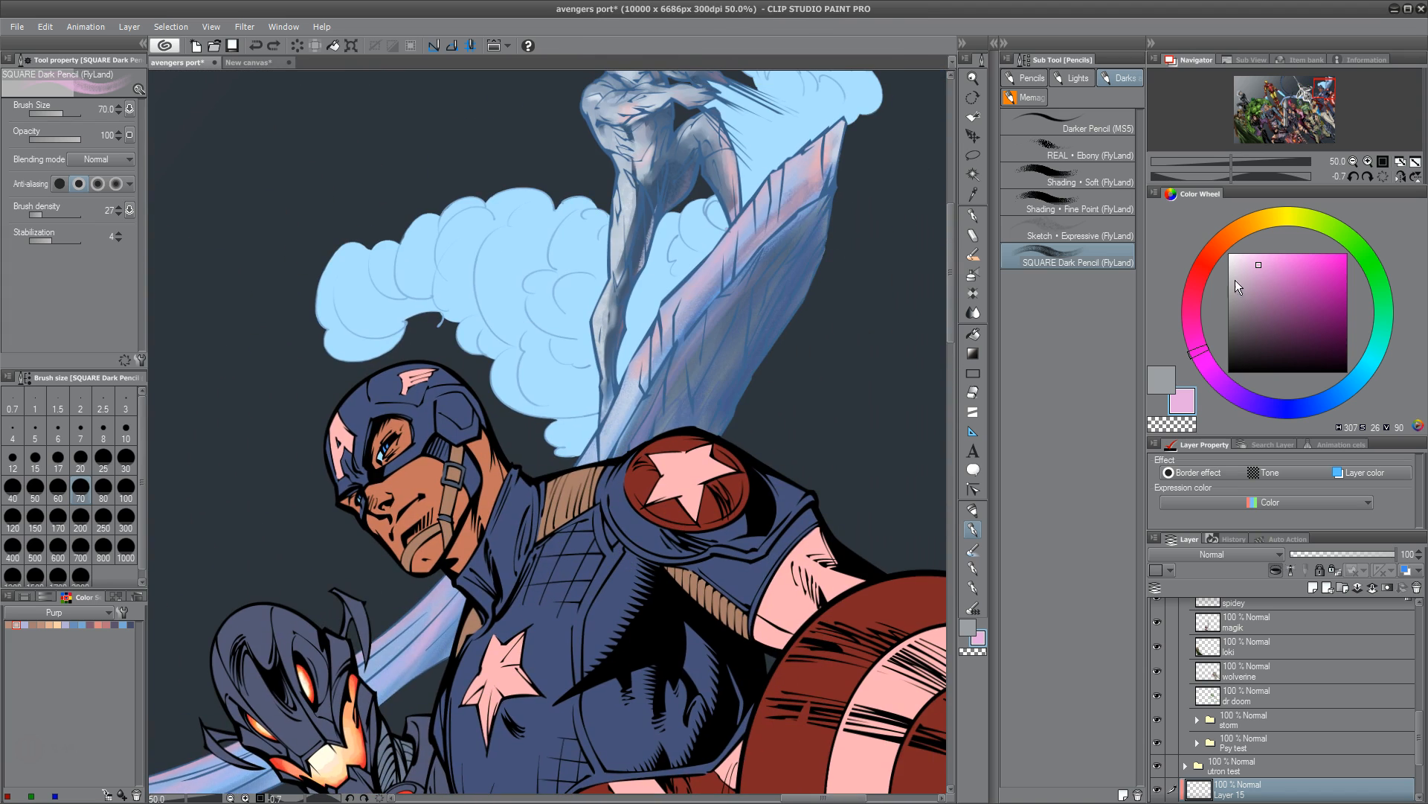
Deepen the ice slide's underside with muted purple and highlight its upper face with pale pink
{"action": "left_click", "coordinate": [1258, 325]}
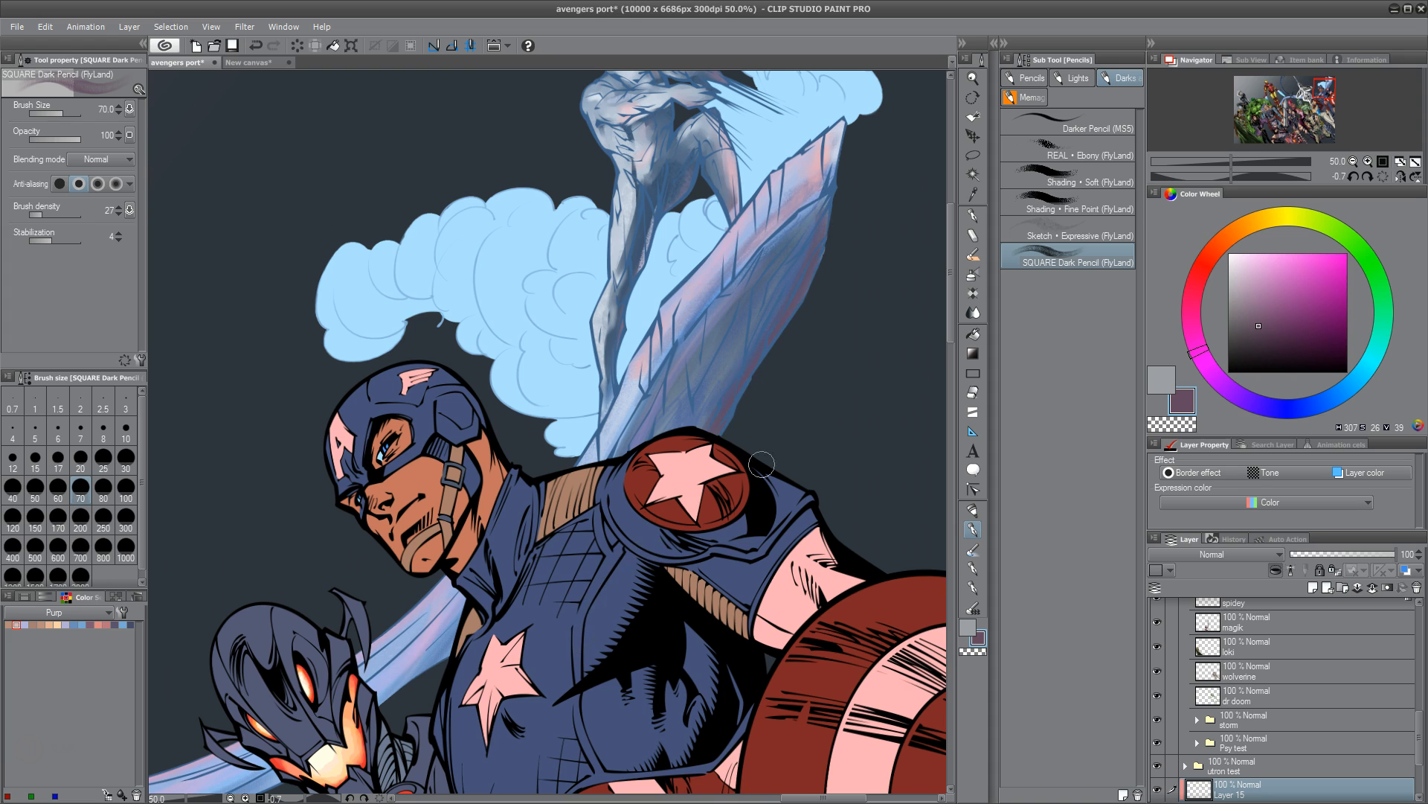
{"action": "left_click_drag", "start_coordinate": [846, 341], "coordinate": [820, 497]}
{"action": "left_click", "coordinate": [1247, 260]}
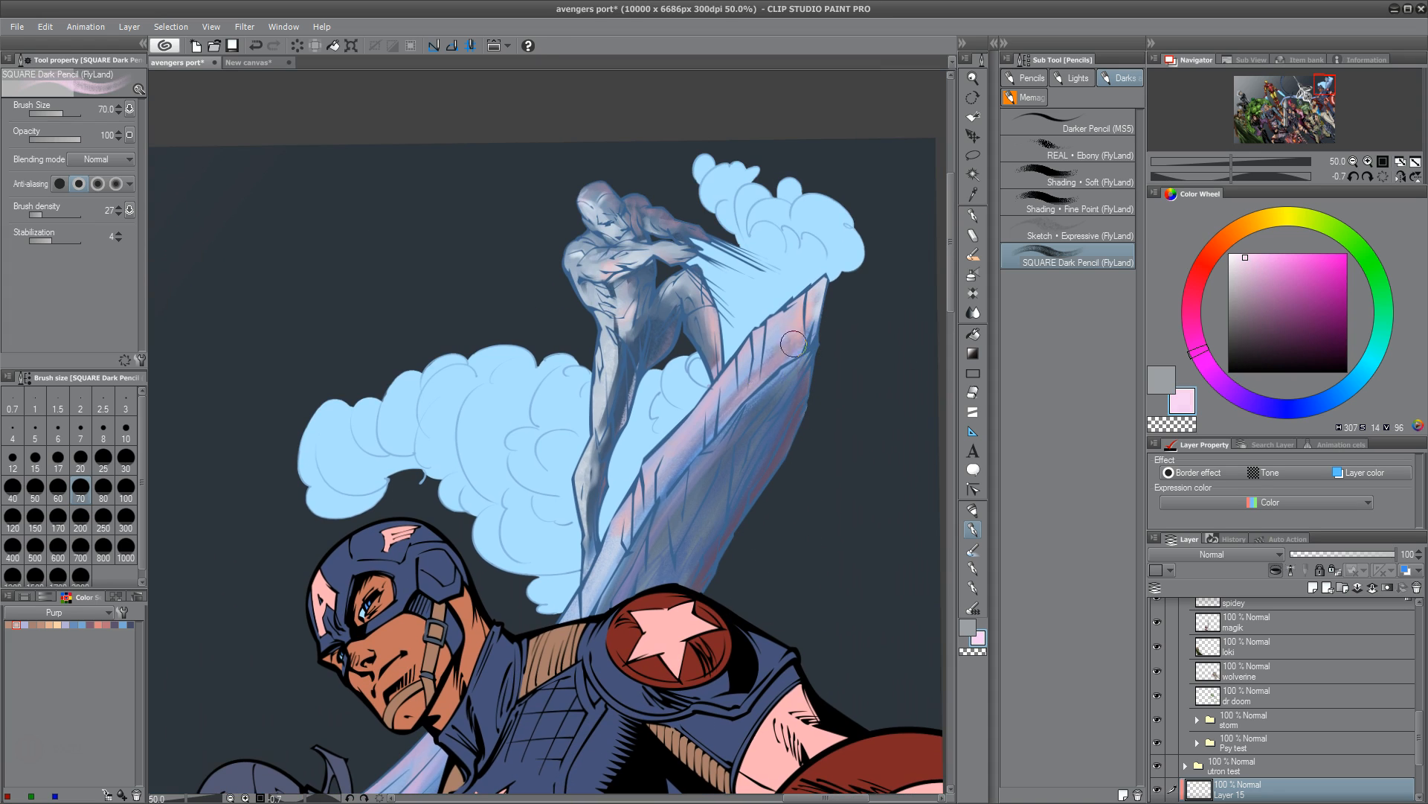
{"action": "left_click_drag", "start_coordinate": [793, 344], "coordinate": [795, 318]}
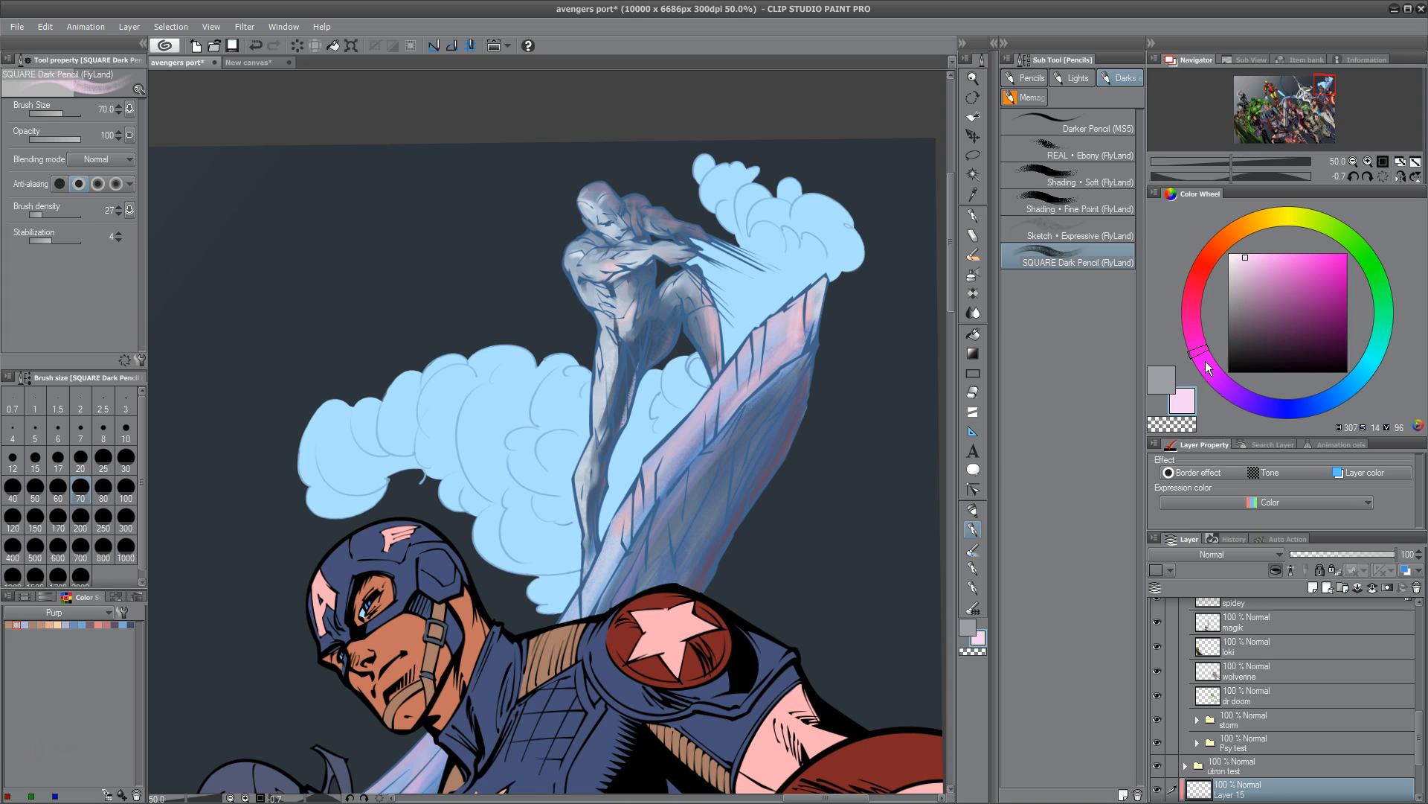
Try a dark blue stroke on the ice slide's upper face
{"action": "left_click_drag", "start_coordinate": [1207, 368], "coordinate": [1270, 391]}
{"action": "left_click", "coordinate": [1298, 318]}
{"action": "left_click_drag", "start_coordinate": [748, 366], "coordinate": [753, 398]}
{"action": "key", "text": "ctrl+z"}
Draw dark blue cracks and edge lines on the ice slide with the pencil at size 25, adjusting the blue to a muted tone
{"action": "left_click_drag", "start_coordinate": [1295, 328], "coordinate": [1313, 330]}
{"action": "key", "text": "bracketright"}
{"action": "key", "text": "bracketright"}
{"action": "key", "text": "bracketright"}
{"action": "key", "text": "bracketright"}
{"action": "key", "text": "bracketleft"}
{"action": "key", "text": "bracketleft"}
{"action": "key", "text": "bracketleft"}
{"action": "key", "text": "bracketleft"}
{"action": "key", "text": "bracketleft"}
{"action": "key", "text": "bracketleft"}
{"action": "key", "text": "bracketleft"}
{"action": "key", "text": "bracketleft"}
{"action": "key", "text": "bracketleft"}
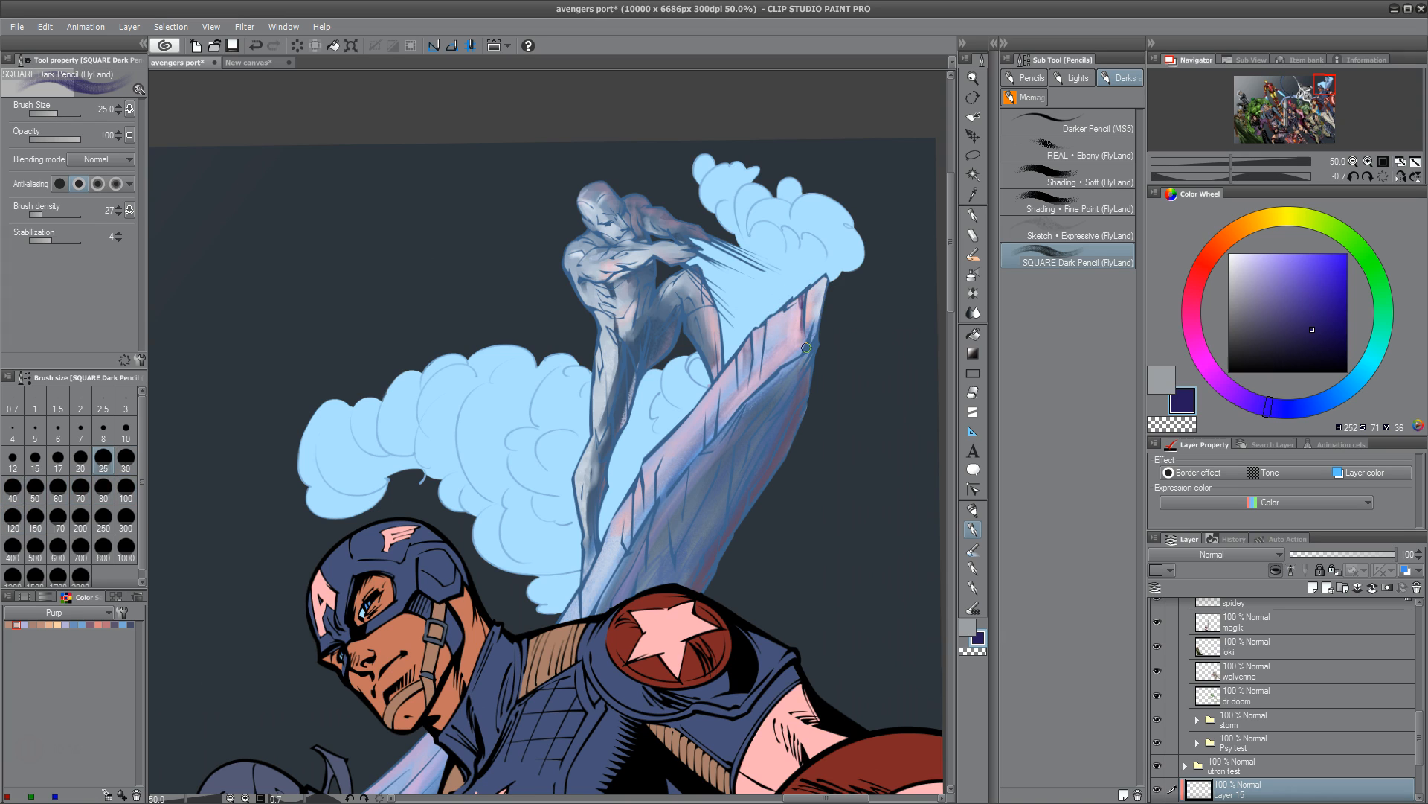
{"action": "key", "text": "ctrl+z"}
{"action": "key", "text": "ctrl+z"}
{"action": "left_click", "coordinate": [1311, 310]}
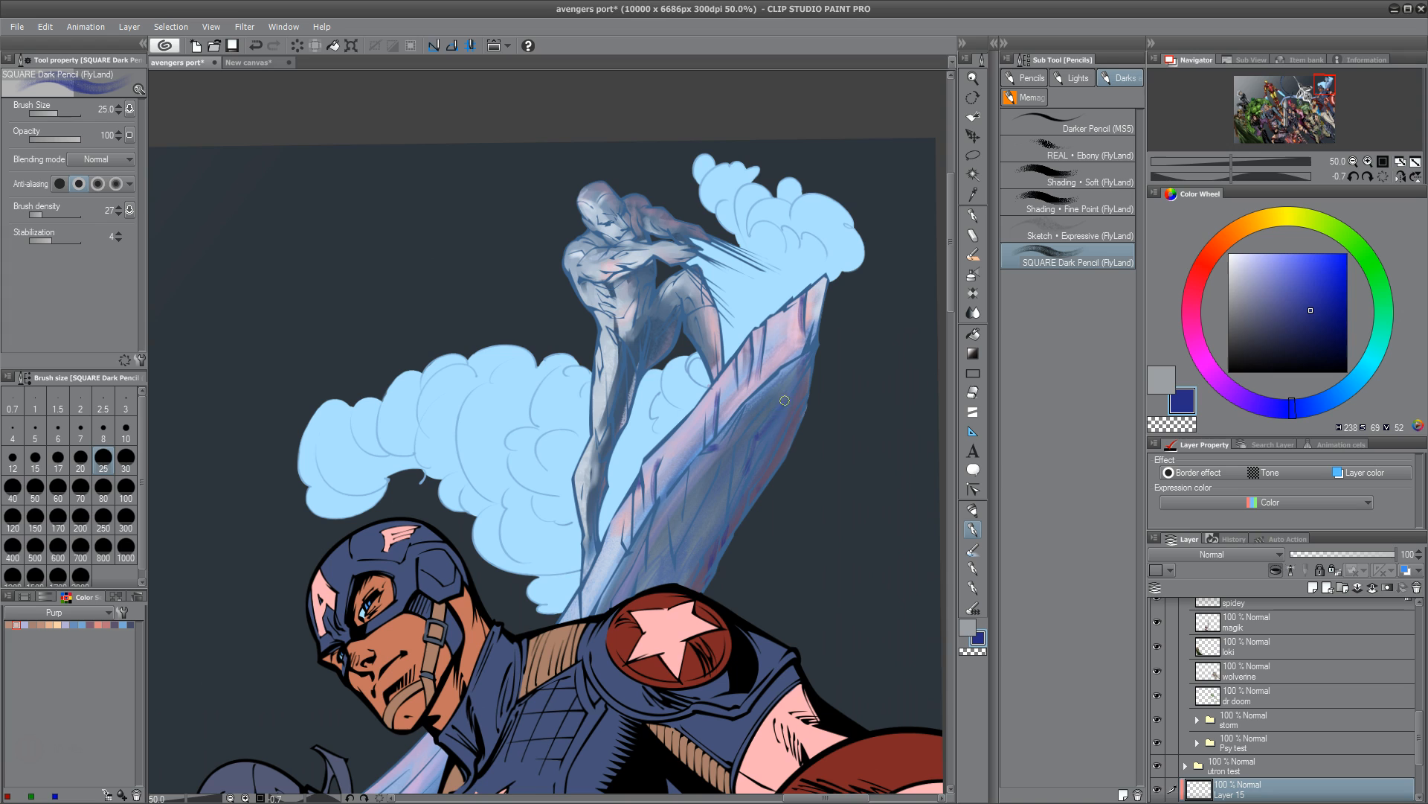
{"action": "left_click_drag", "start_coordinate": [1307, 310], "coordinate": [1276, 311]}
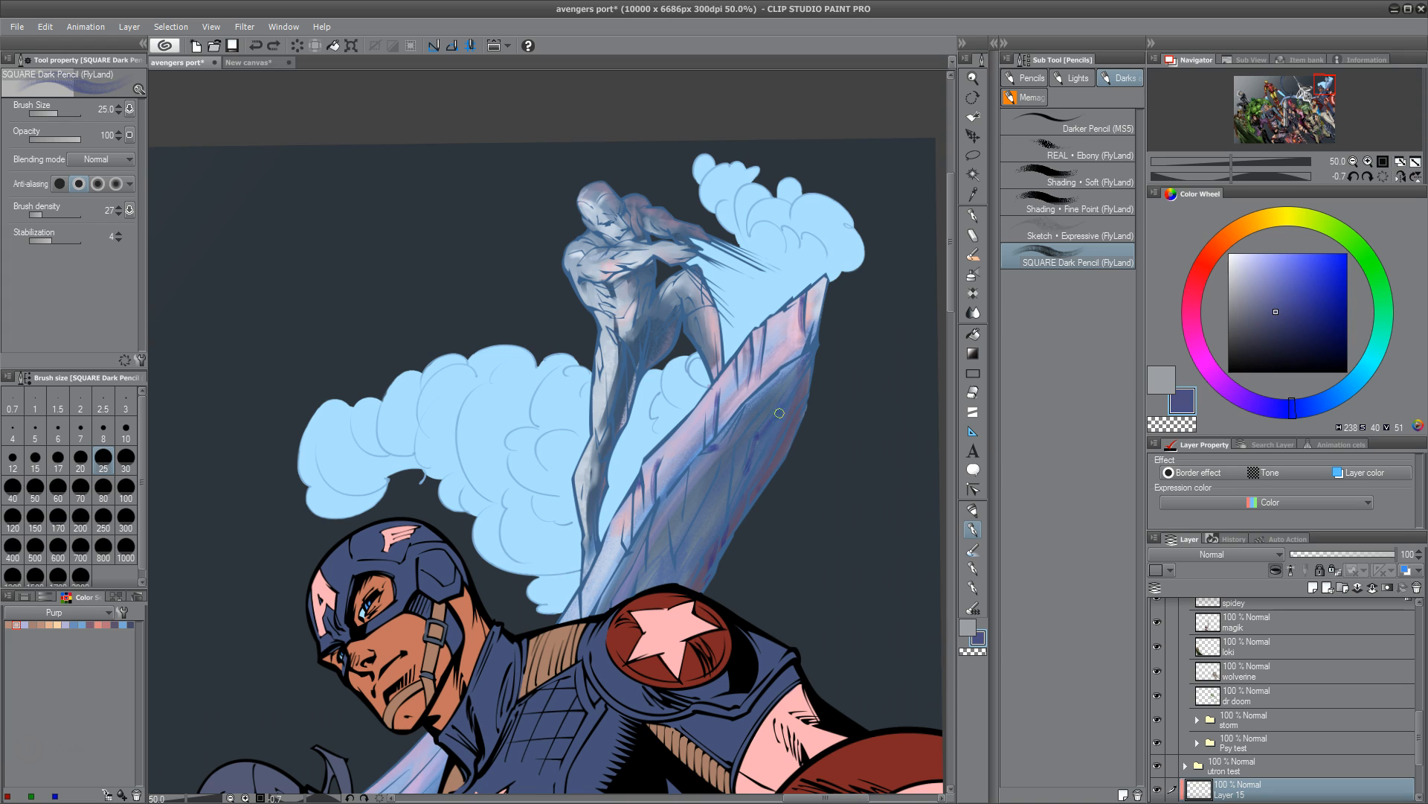
Switch to the Auto select tool, try selecting the empty area of the ice paint layer, and clear the selection
{"action": "scroll", "coordinate": [765, 381], "scroll_direction": "down", "scroll_amount": 7}
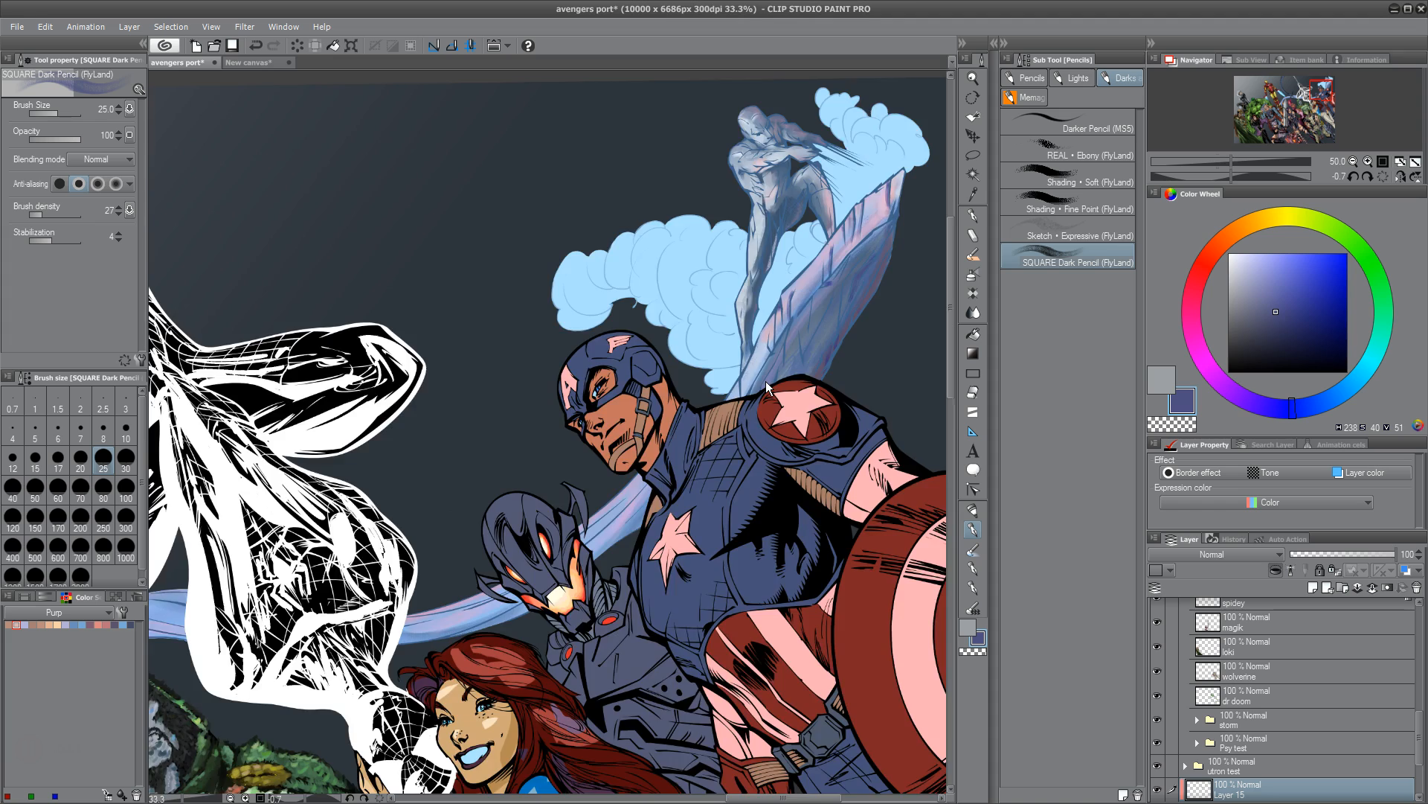
{"action": "scroll", "coordinate": [765, 381], "scroll_direction": "up", "scroll_amount": 3}
{"action": "scroll", "coordinate": [766, 381], "scroll_direction": "up", "scroll_amount": 2}
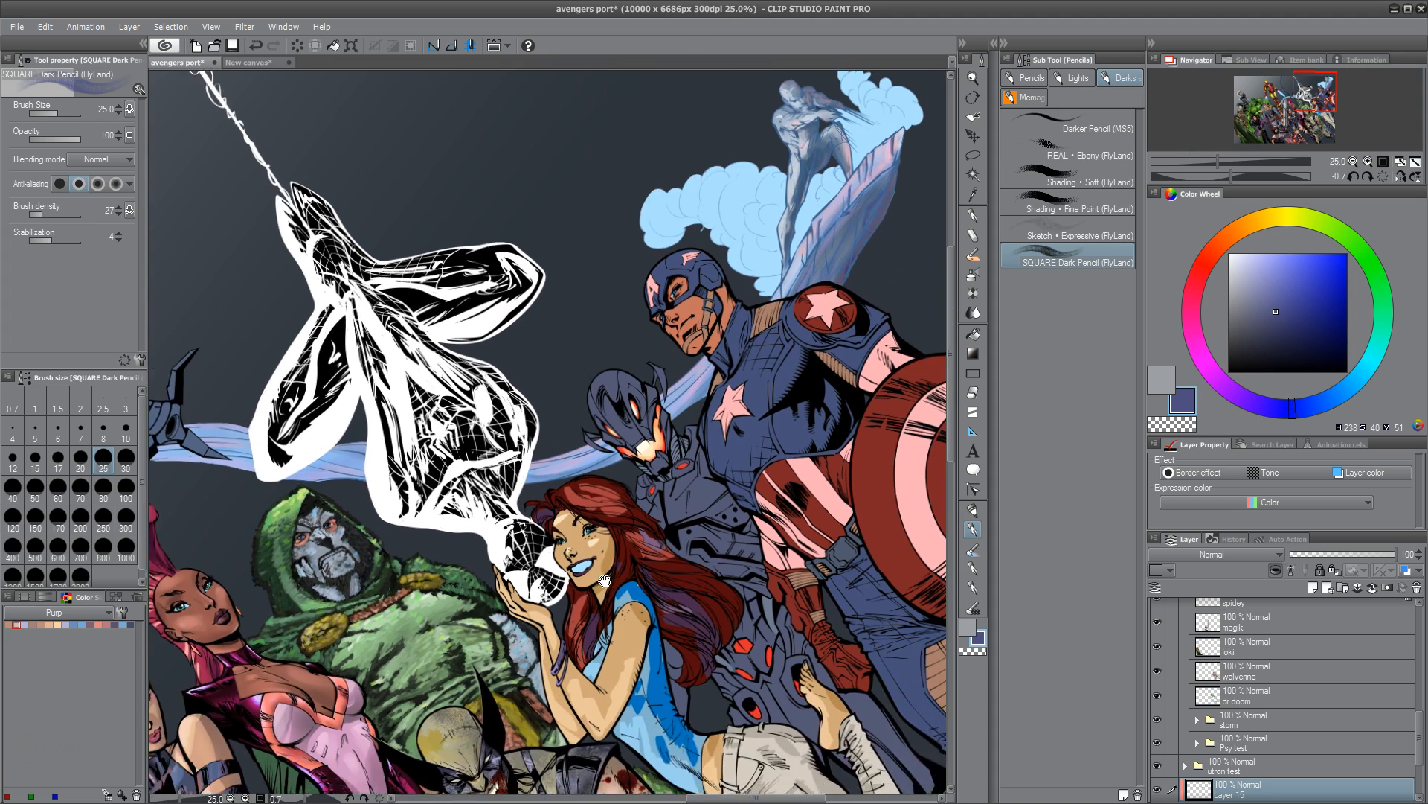
{"action": "left_click_drag", "start_coordinate": [513, 641], "coordinate": [483, 617]}
{"action": "left_click_drag", "start_coordinate": [628, 529], "coordinate": [552, 604]}
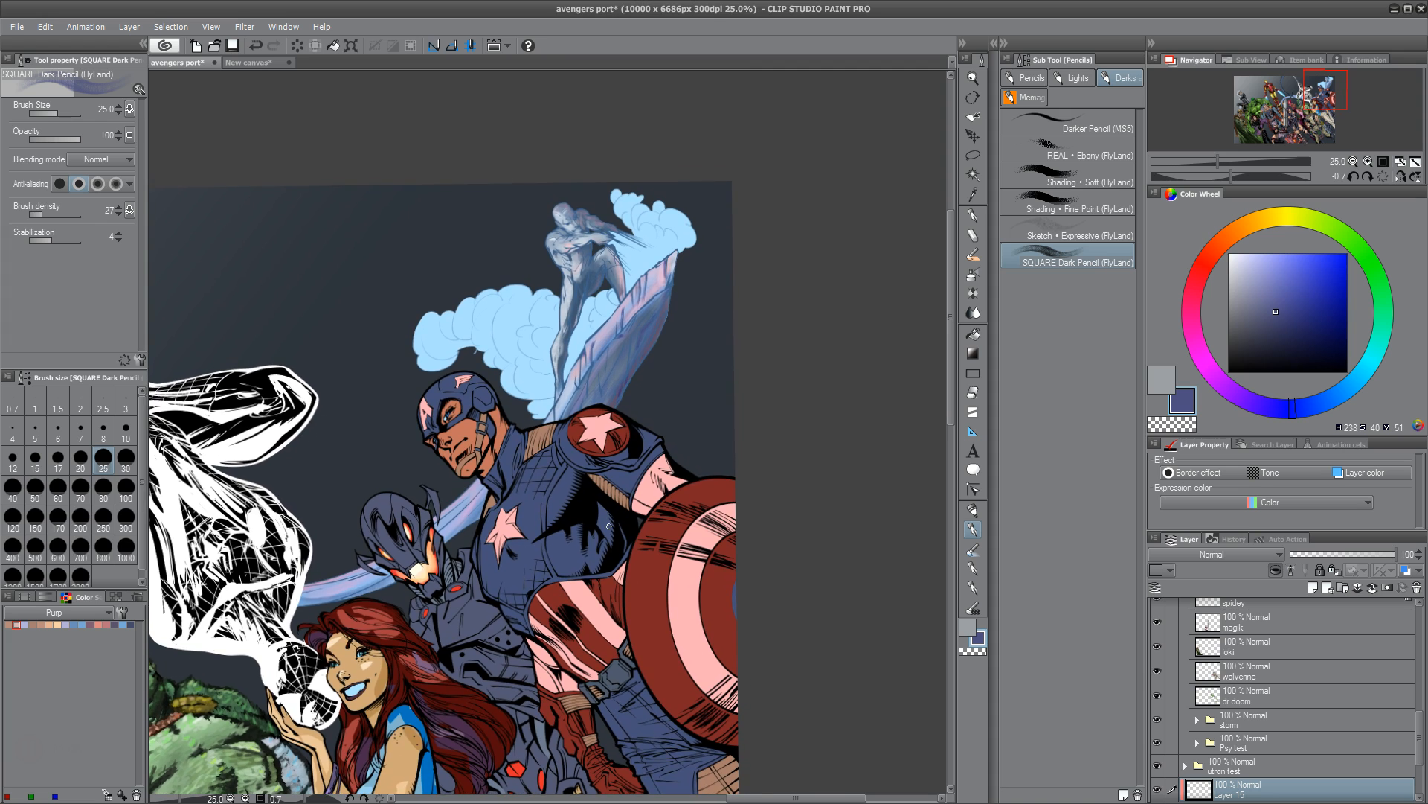
{"action": "scroll", "coordinate": [1424, 711], "scroll_direction": "down", "scroll_amount": 2}
{"action": "left_click", "coordinate": [1269, 738]}
{"action": "key", "text": "w"}
{"action": "left_click", "coordinate": [621, 701]}
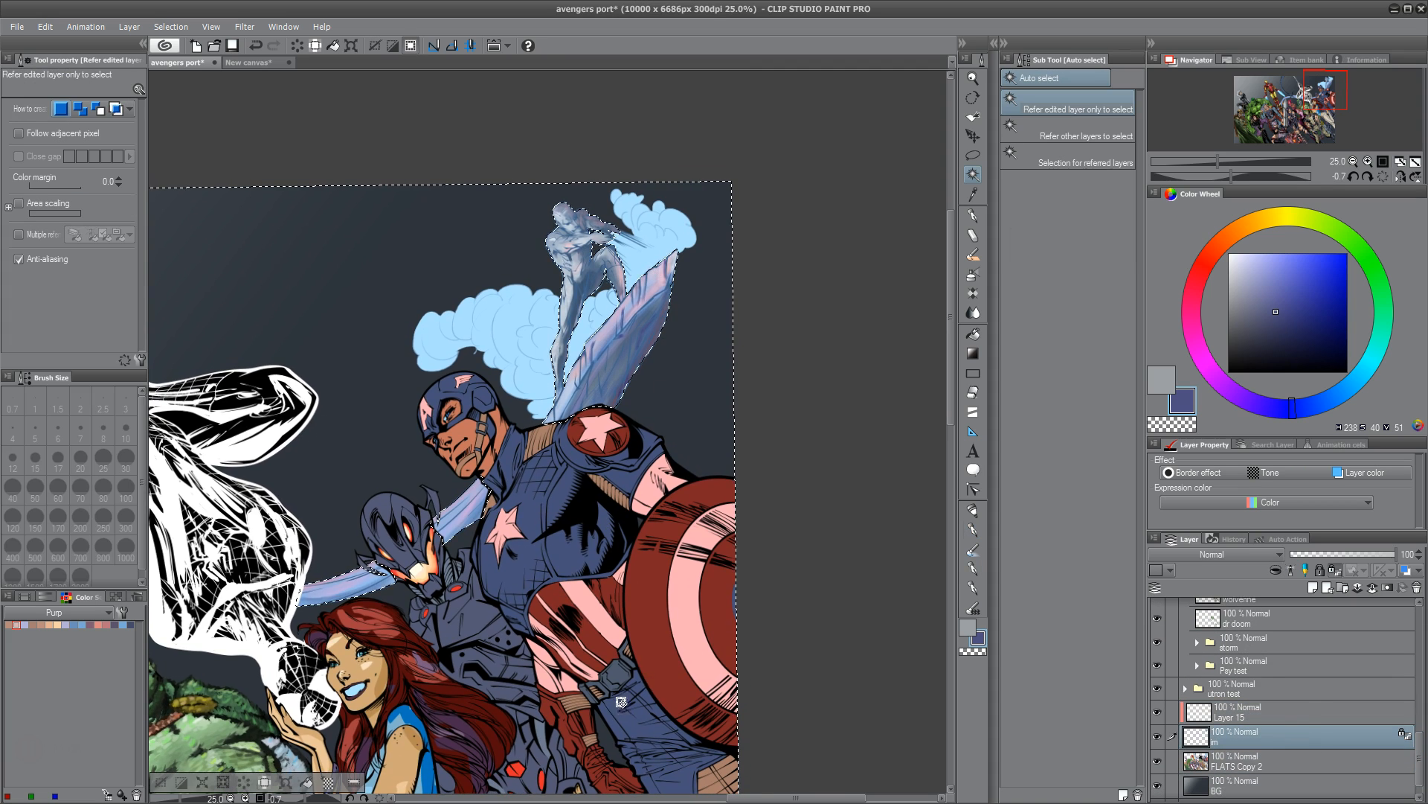
{"action": "key", "text": "ctrl+d"}
Select the light blue cloud area on the FLATS Copy 2 layer and copy it onto its own new layer
{"action": "left_click", "coordinate": [1267, 763]}
{"action": "left_click", "coordinate": [657, 247]}
{"action": "key", "text": "ctrl+c"}
{"action": "key", "text": "ctrl+v"}
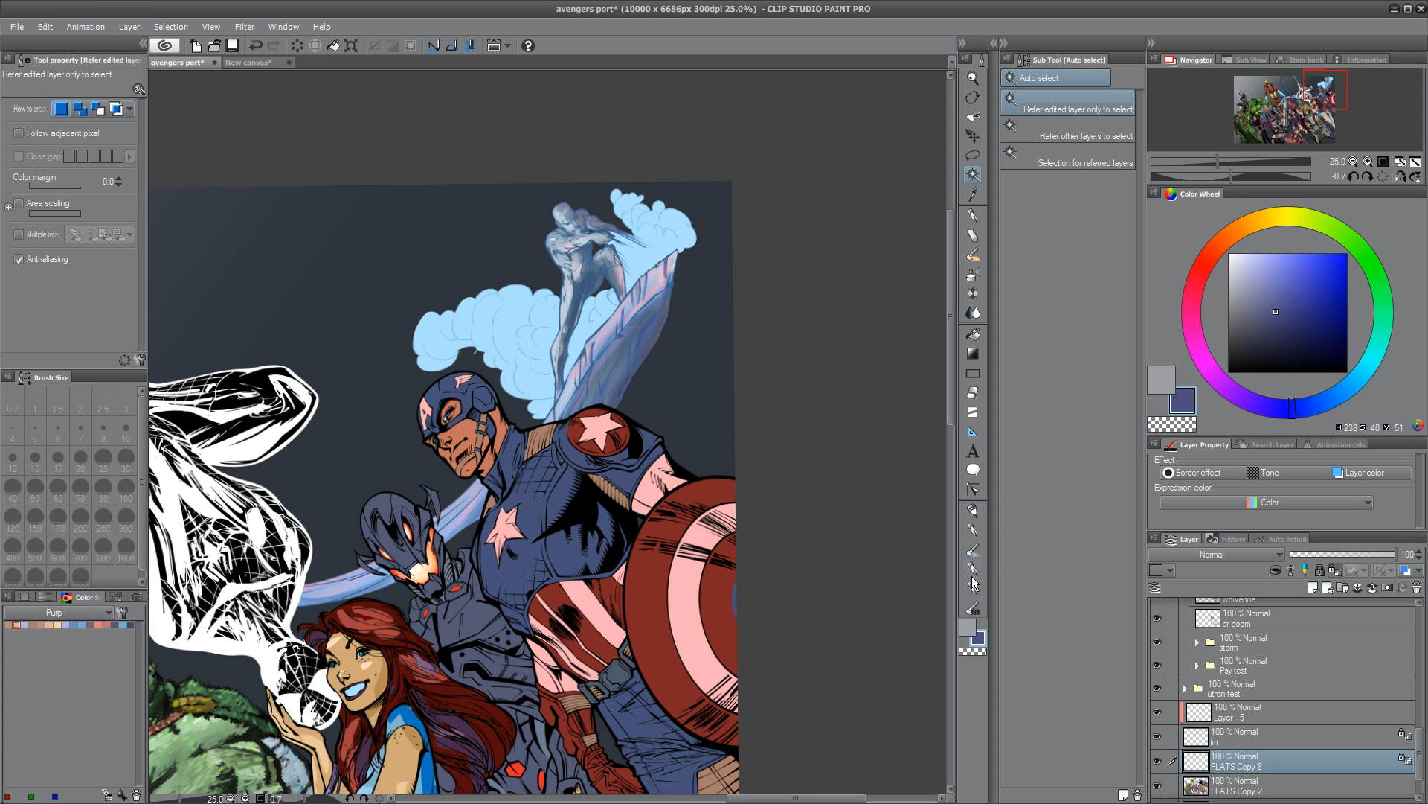
Texture the light blue clouds with a pale greyish blue using the CLOUD BRUSH at size 400
{"action": "left_click_drag", "start_coordinate": [1317, 387], "coordinate": [1343, 392]}
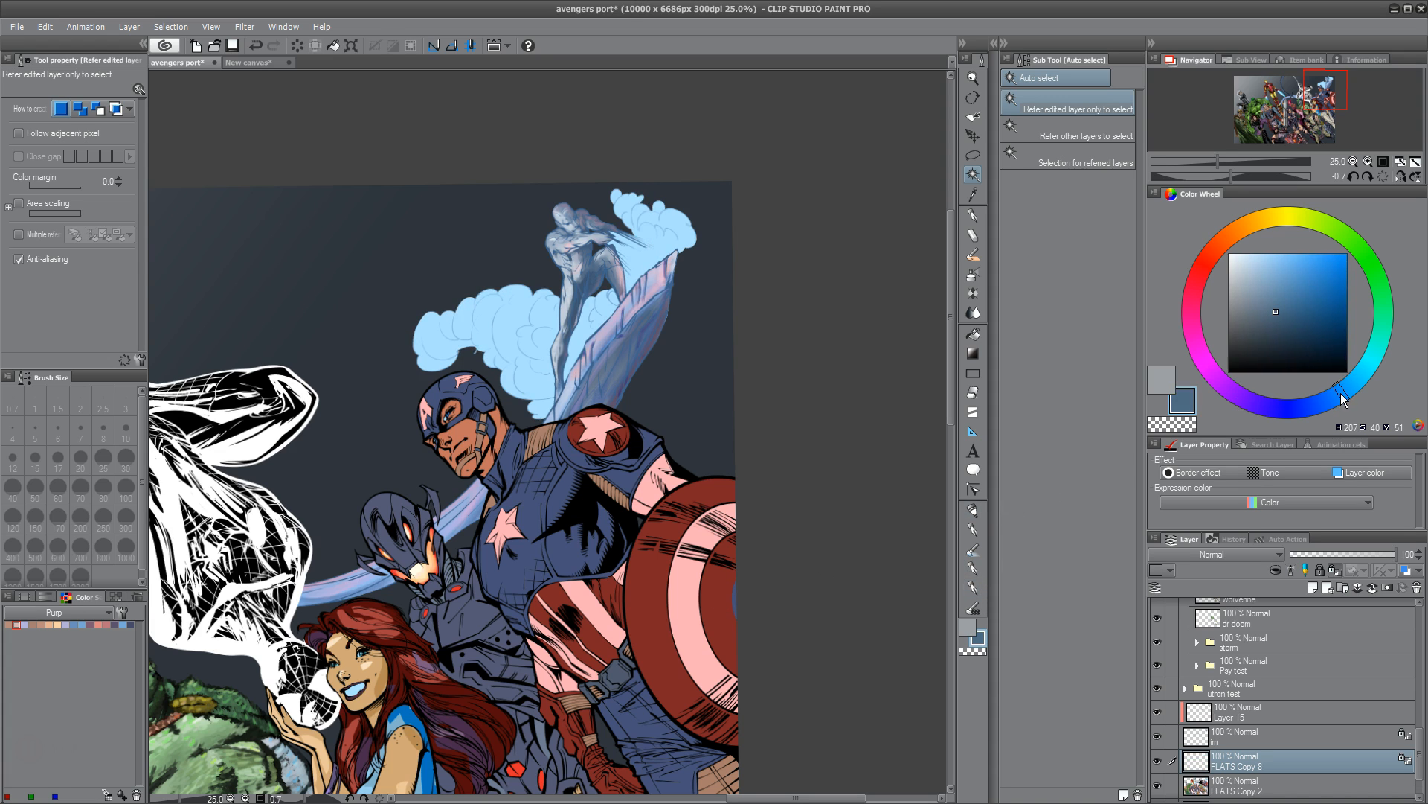
{"action": "left_click", "coordinate": [974, 570]}
{"action": "left_click", "coordinate": [1027, 116]}
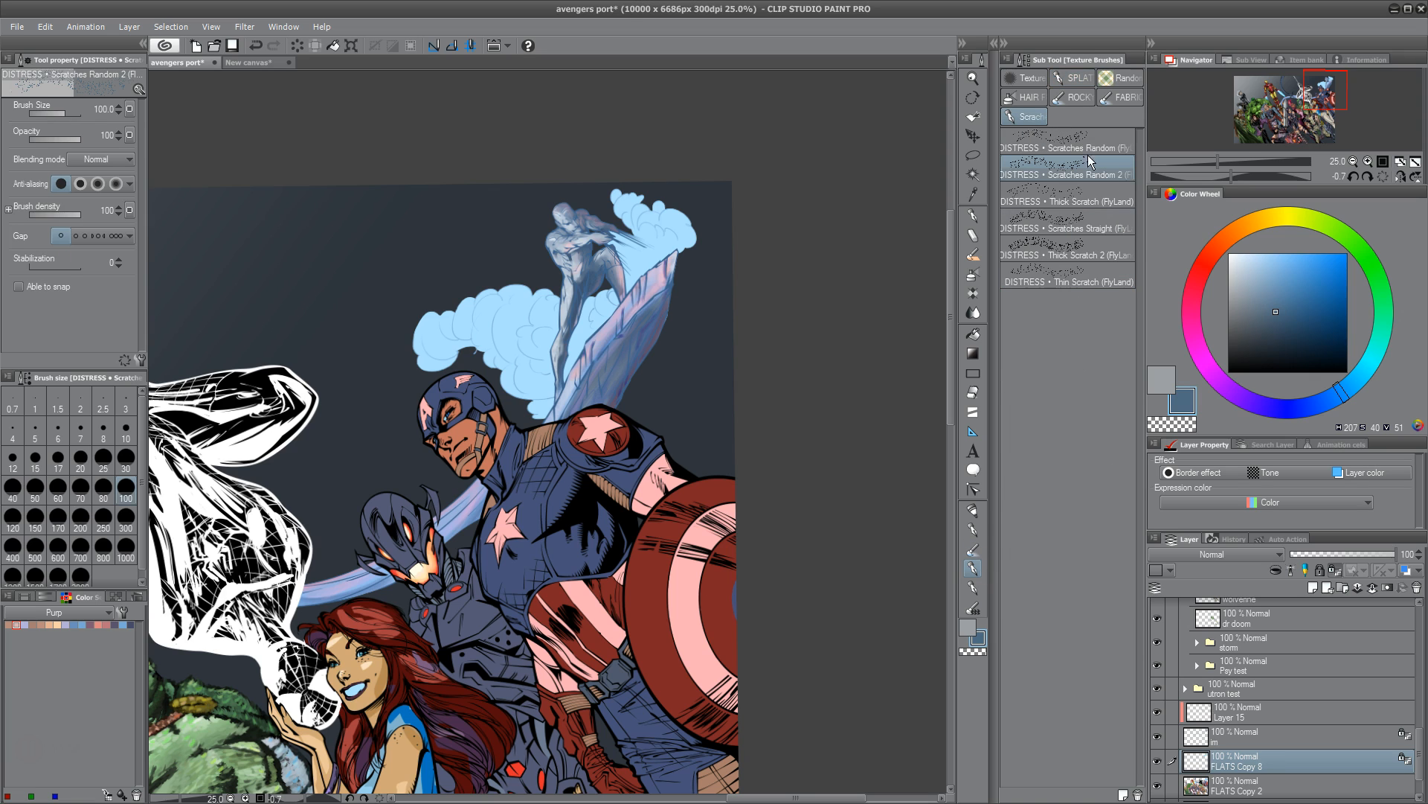
{"action": "left_click", "coordinate": [977, 603]}
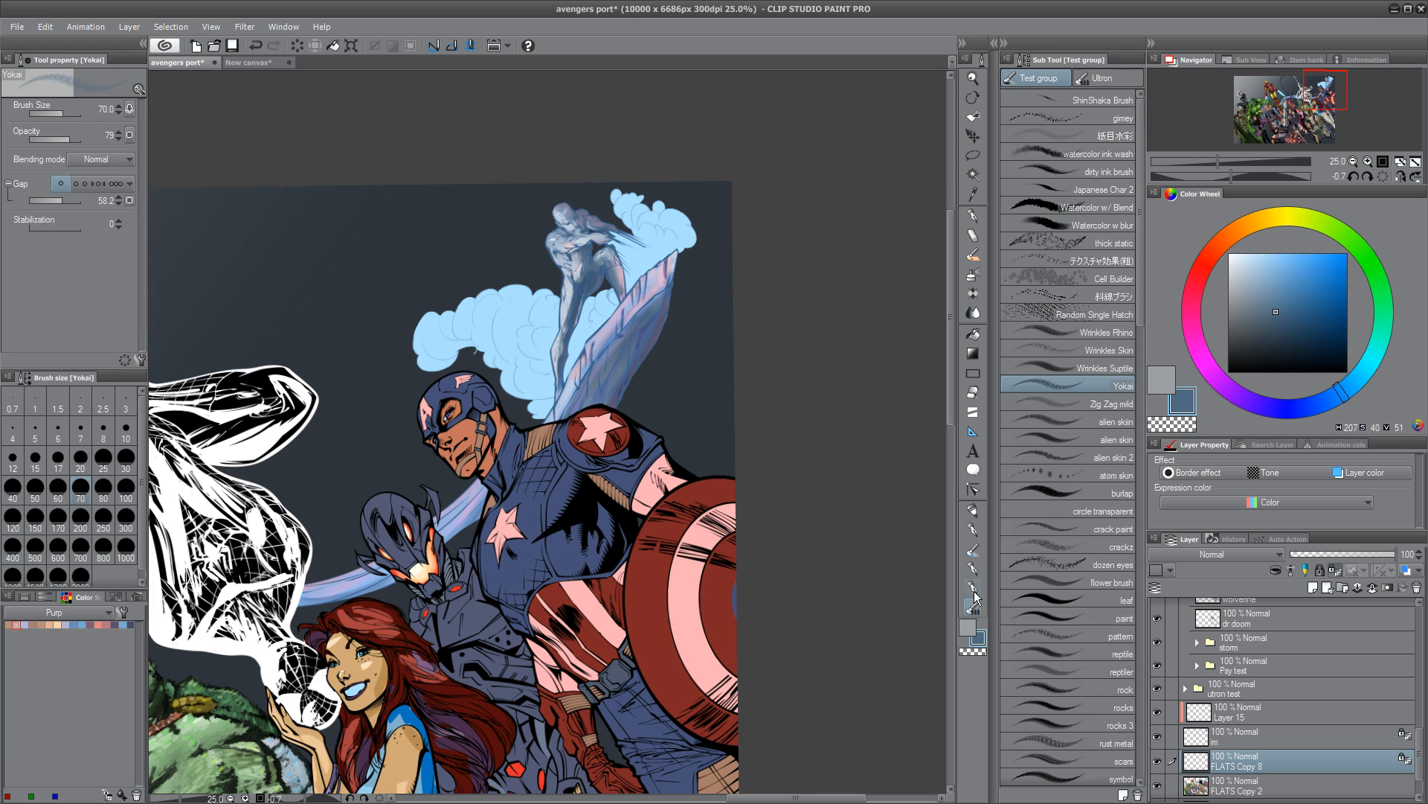
{"action": "left_click", "coordinate": [974, 588]}
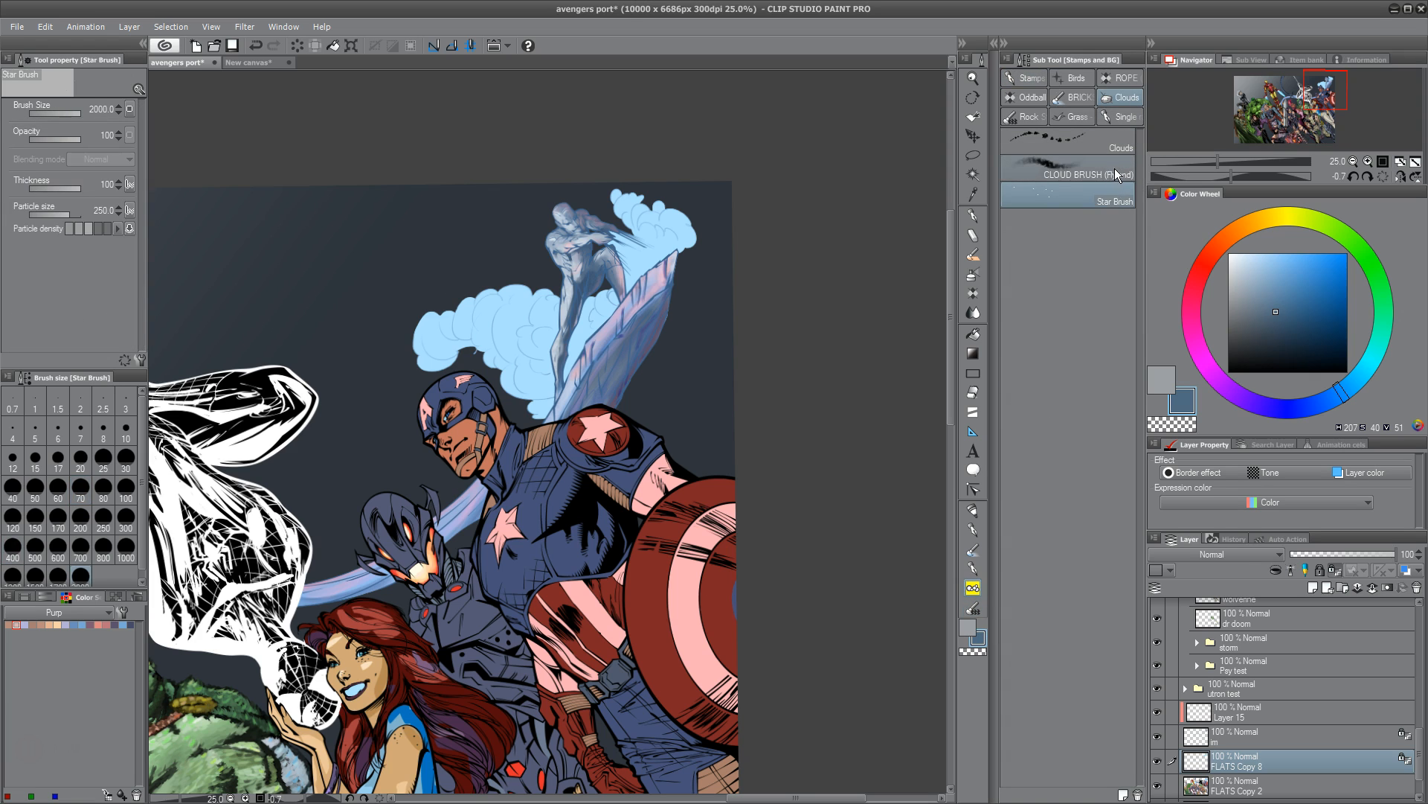
{"action": "left_click", "coordinate": [1115, 168]}
{"action": "left_click_drag", "start_coordinate": [1363, 382], "coordinate": [1328, 414]}
{"action": "mouse_move", "coordinate": [1263, 269]}
{"action": "left_mouse_down"}
{"action": "mouse_move", "coordinate": [1251, 257]}
{"action": "mouse_move", "coordinate": [1252, 269]}
{"action": "left_mouse_up"}
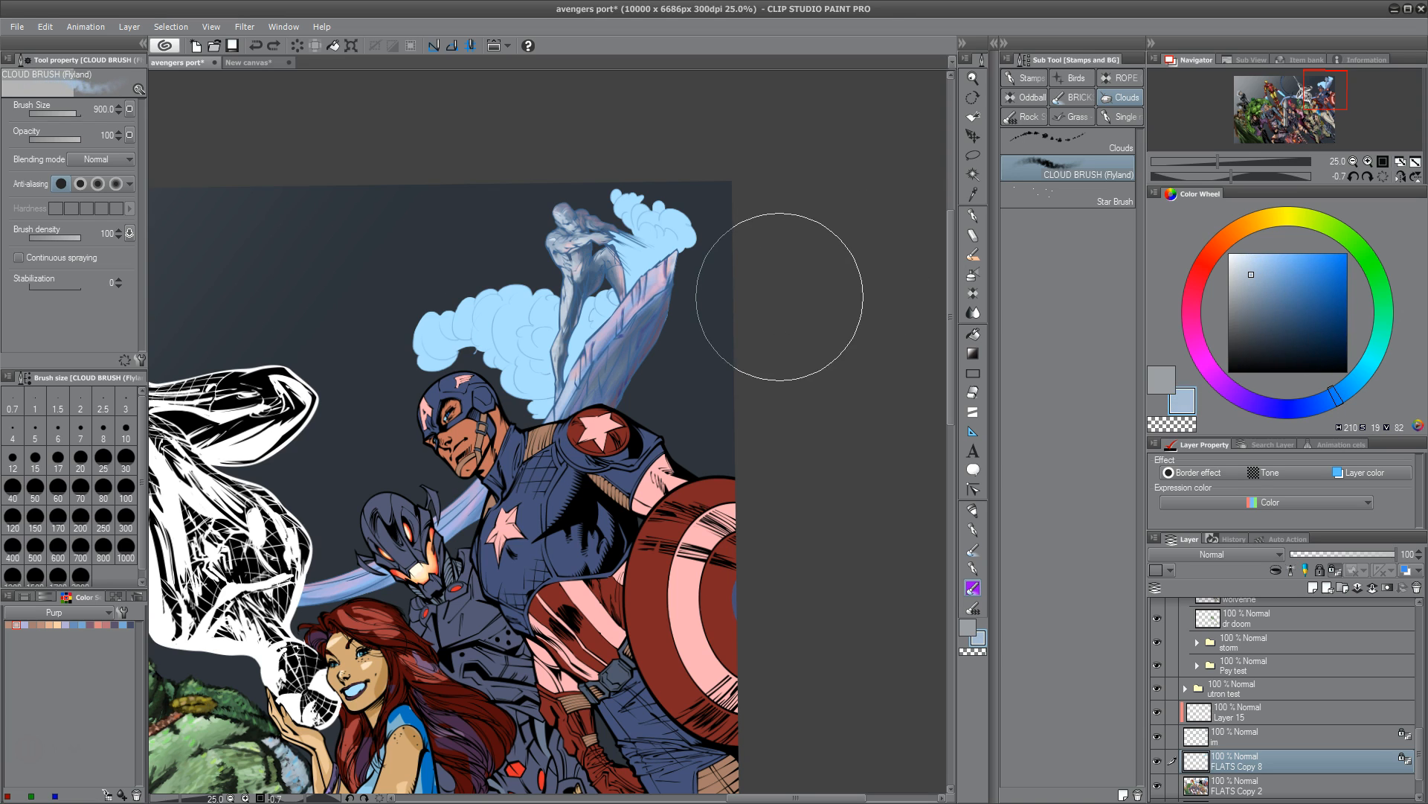
{"action": "key", "text": "["}
{"action": "key", "text": "["}
{"action": "key", "text": "["}
{"action": "key", "text": "["}
{"action": "key", "text": "["}
{"action": "left_click_drag", "start_coordinate": [649, 246], "coordinate": [623, 213]}
{"action": "mouse_move", "coordinate": [517, 356]}
{"action": "left_mouse_down"}
{"action": "mouse_move", "coordinate": [451, 342]}
{"action": "mouse_move", "coordinate": [558, 313]}
{"action": "mouse_move", "coordinate": [462, 340]}
{"action": "mouse_move", "coordinate": [564, 329]}
{"action": "left_mouse_up"}
Brush near-white highlights and mid-blue patches over both clouds with the CLOUD BRUSH
{"action": "left_click", "coordinate": [1241, 258]}
{"action": "left_click_drag", "start_coordinate": [632, 245], "coordinate": [641, 237]}
{"action": "left_click", "coordinate": [1240, 269]}
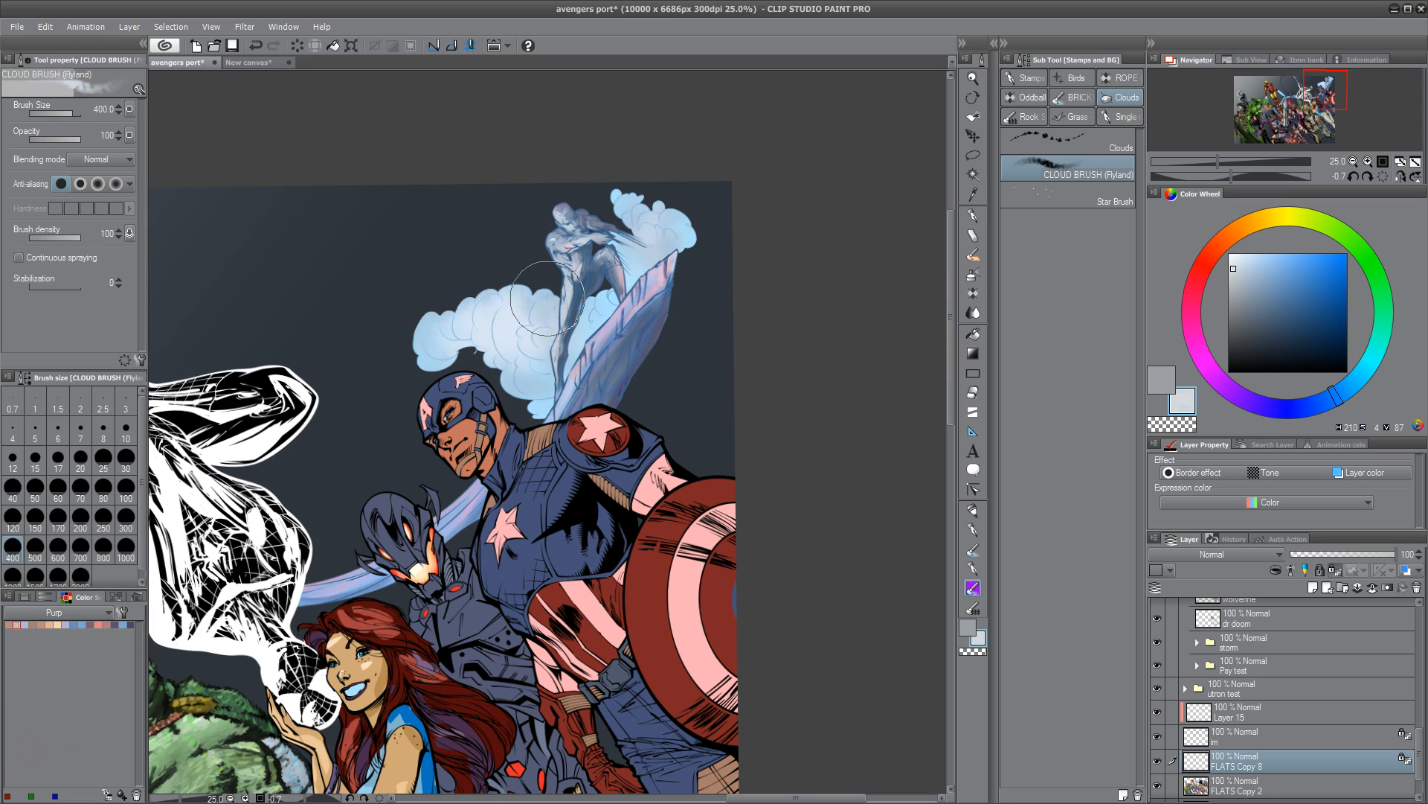
{"action": "left_click", "coordinate": [1292, 266]}
{"action": "left_click_drag", "start_coordinate": [673, 236], "coordinate": [704, 236]}
{"action": "mouse_move", "coordinate": [602, 310]}
{"action": "left_mouse_down"}
{"action": "mouse_move", "coordinate": [599, 327]}
{"action": "mouse_move", "coordinate": [493, 313]}
{"action": "mouse_move", "coordinate": [521, 341]}
{"action": "left_mouse_up"}
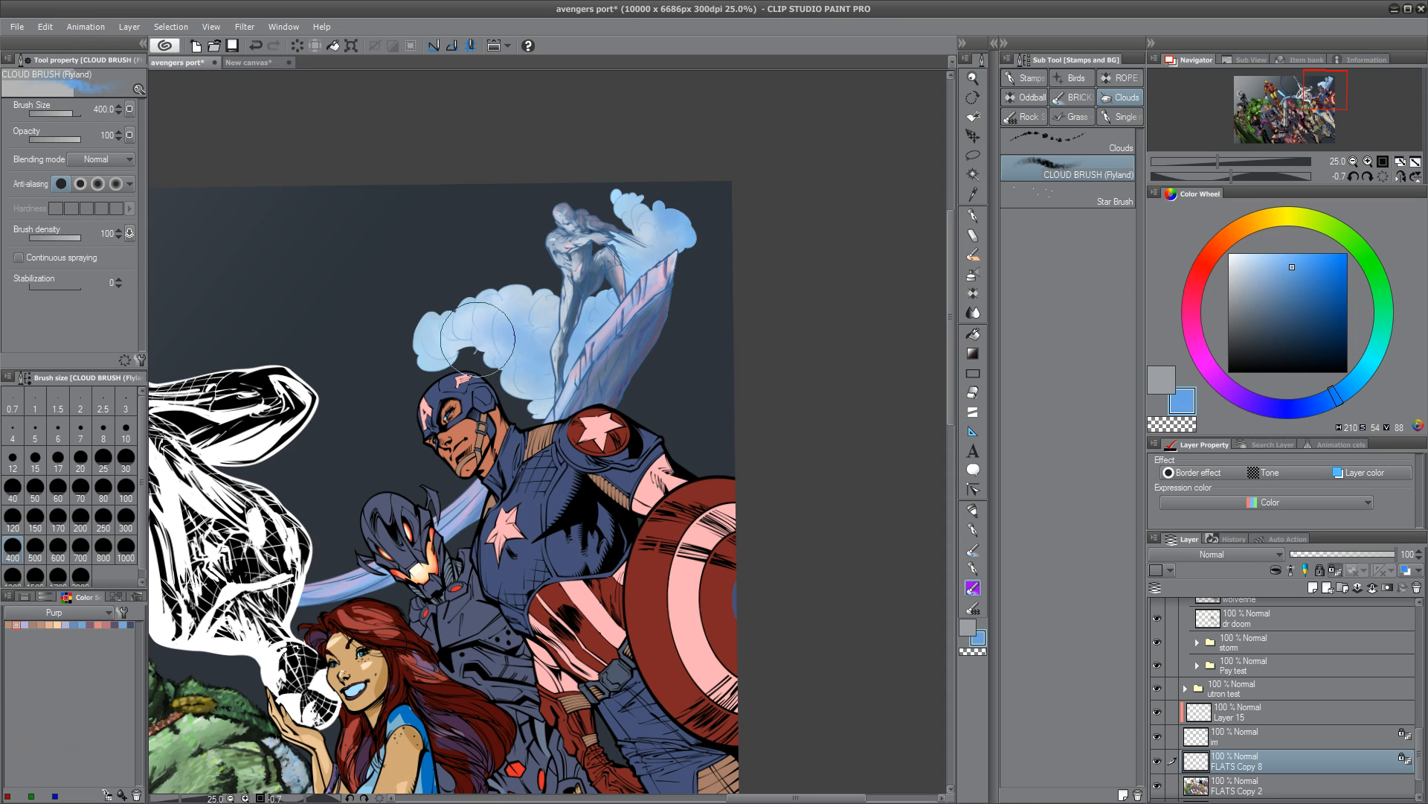
Lighten the lower part of the large cloud with pale blue and shade its base with dark blue
{"action": "left_click", "coordinate": [1242, 258]}
{"action": "mouse_move", "coordinate": [484, 398]}
{"action": "left_mouse_down"}
{"action": "mouse_move", "coordinate": [495, 360]}
{"action": "mouse_move", "coordinate": [569, 384]}
{"action": "mouse_move", "coordinate": [588, 376]}
{"action": "mouse_move", "coordinate": [595, 331]}
{"action": "left_mouse_up"}
{"action": "left_click", "coordinate": [1243, 334]}
{"action": "key", "text": "ctrl+z"}
{"action": "left_click", "coordinate": [1285, 341]}
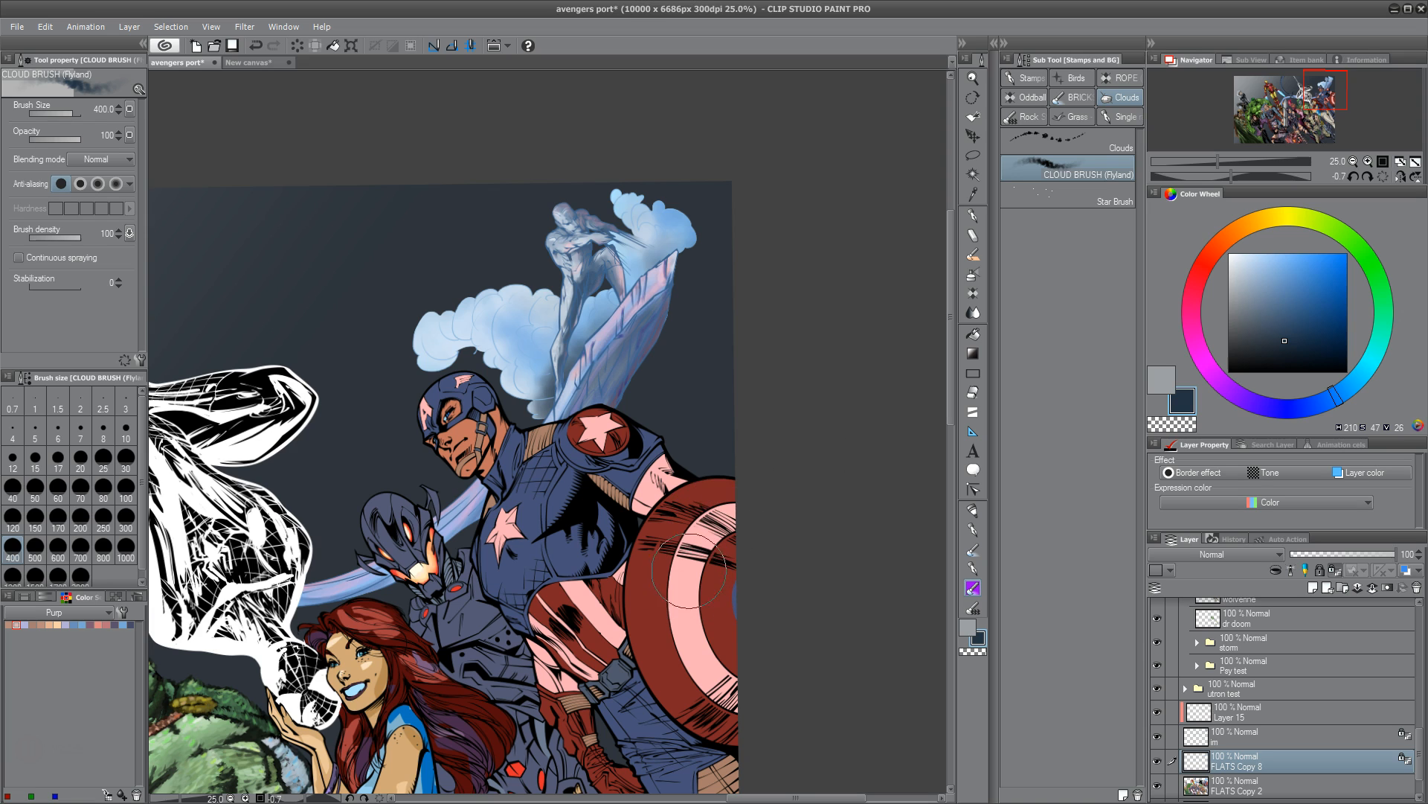
Lighten the cloud areas around the ice figure with pale blue using the SOFT - Airbrush at size 70
{"action": "left_click", "coordinate": [975, 513]}
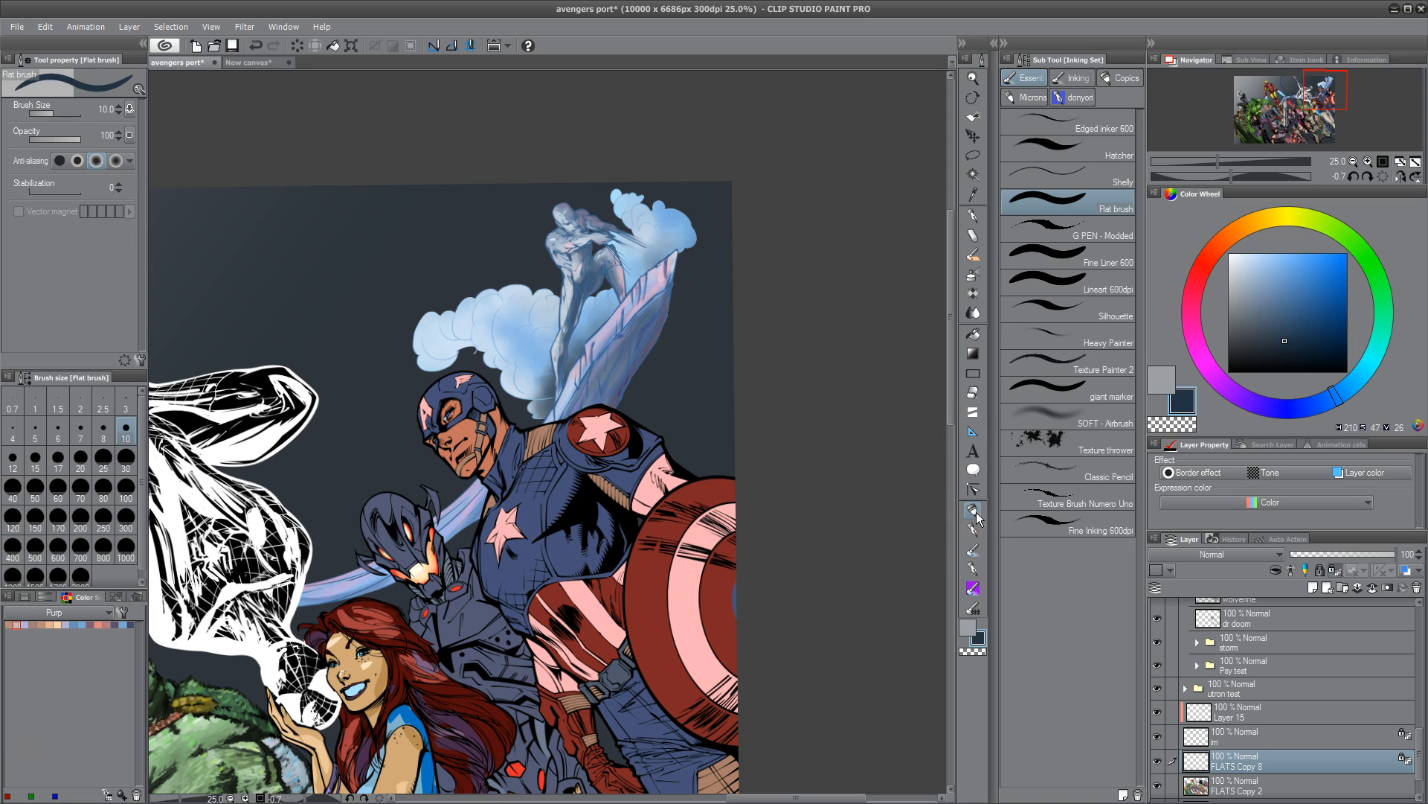
{"action": "left_click", "coordinate": [1094, 419]}
{"action": "left_click", "coordinate": [1257, 263]}
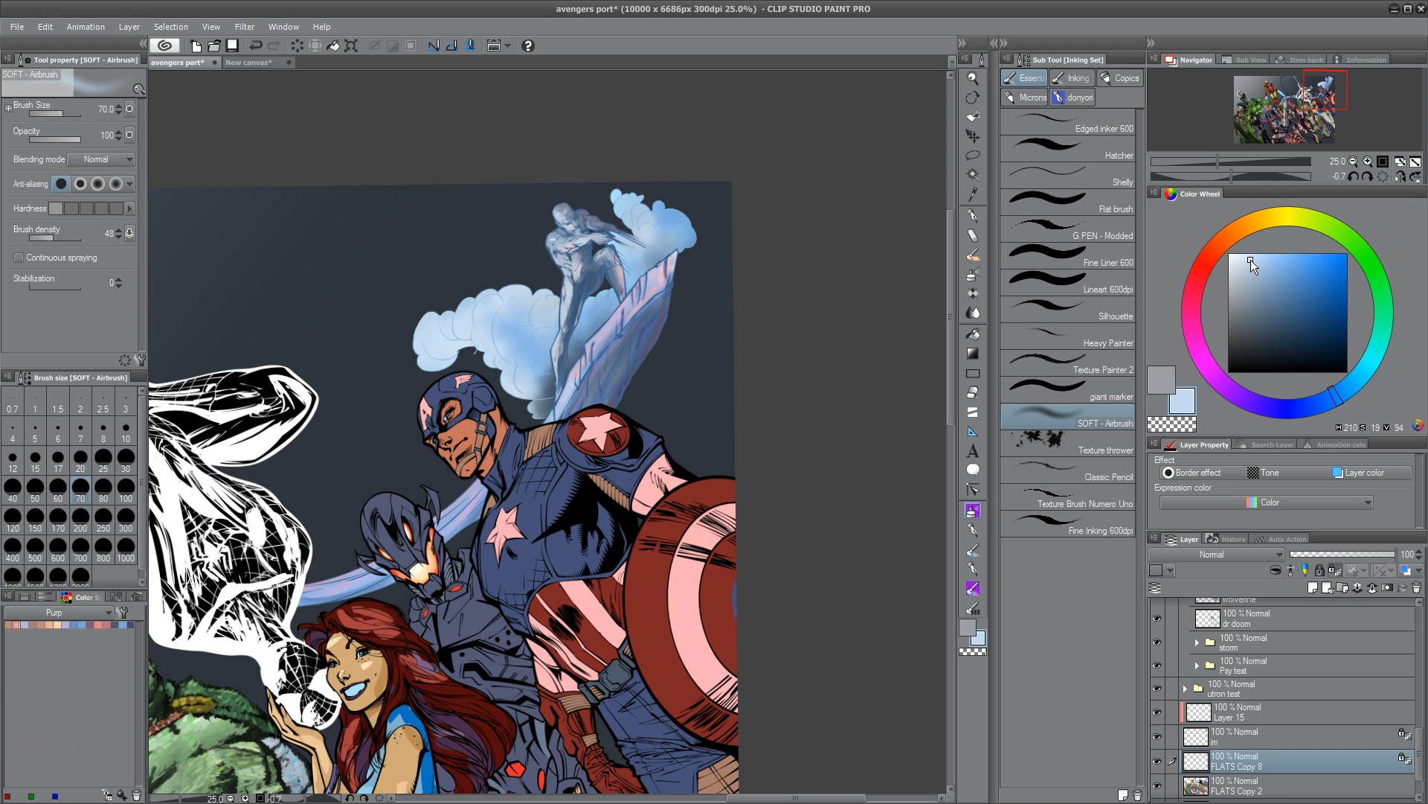
{"action": "scroll", "coordinate": [771, 383], "scroll_direction": "up", "scroll_amount": 3}
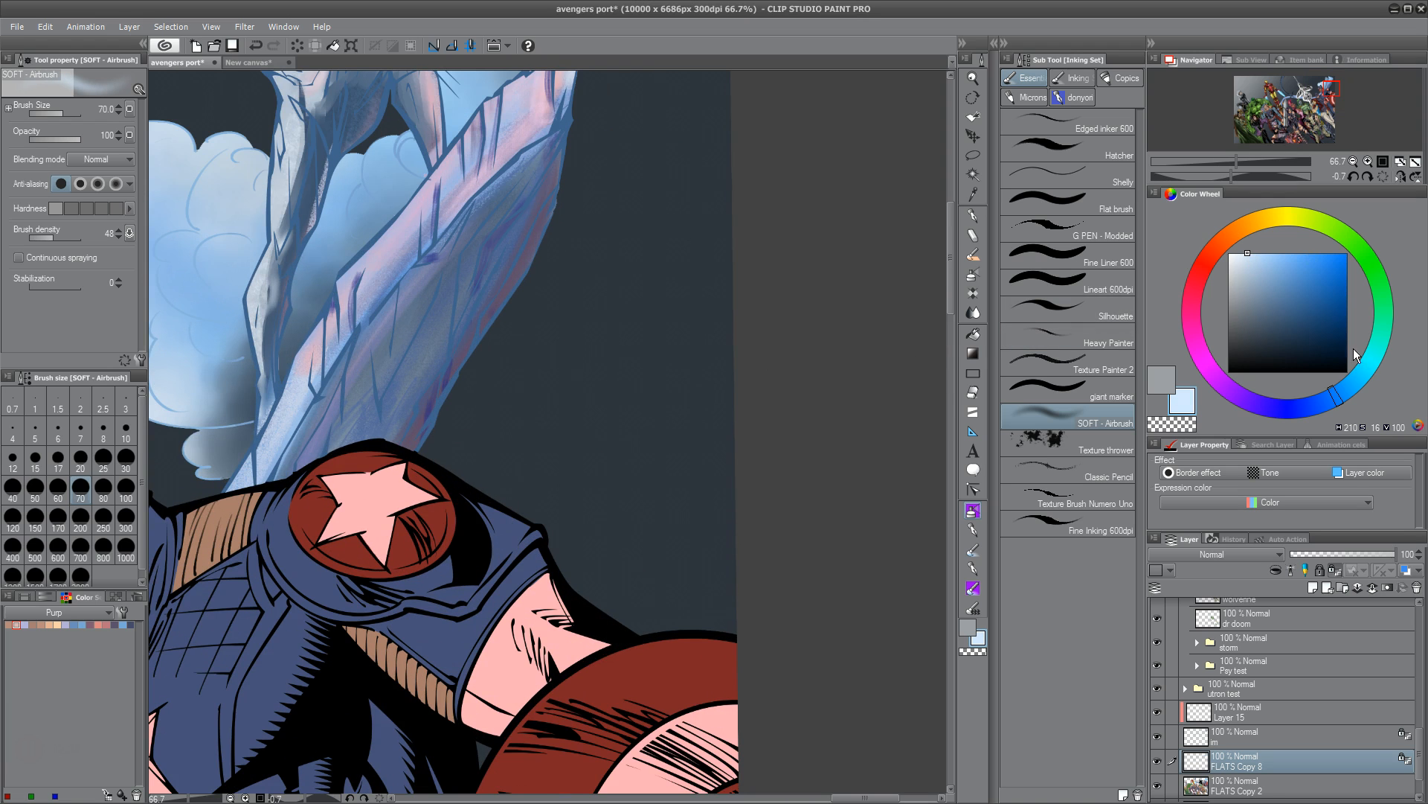
{"action": "left_click", "coordinate": [1329, 398]}
{"action": "left_click_drag", "start_coordinate": [634, 387], "coordinate": [657, 627]}
{"action": "left_click_drag", "start_coordinate": [505, 298], "coordinate": [501, 330]}
{"action": "mouse_move", "coordinate": [446, 261]}
{"action": "left_mouse_down"}
{"action": "mouse_move", "coordinate": [509, 309]}
{"action": "mouse_move", "coordinate": [566, 276]}
{"action": "left_mouse_up"}
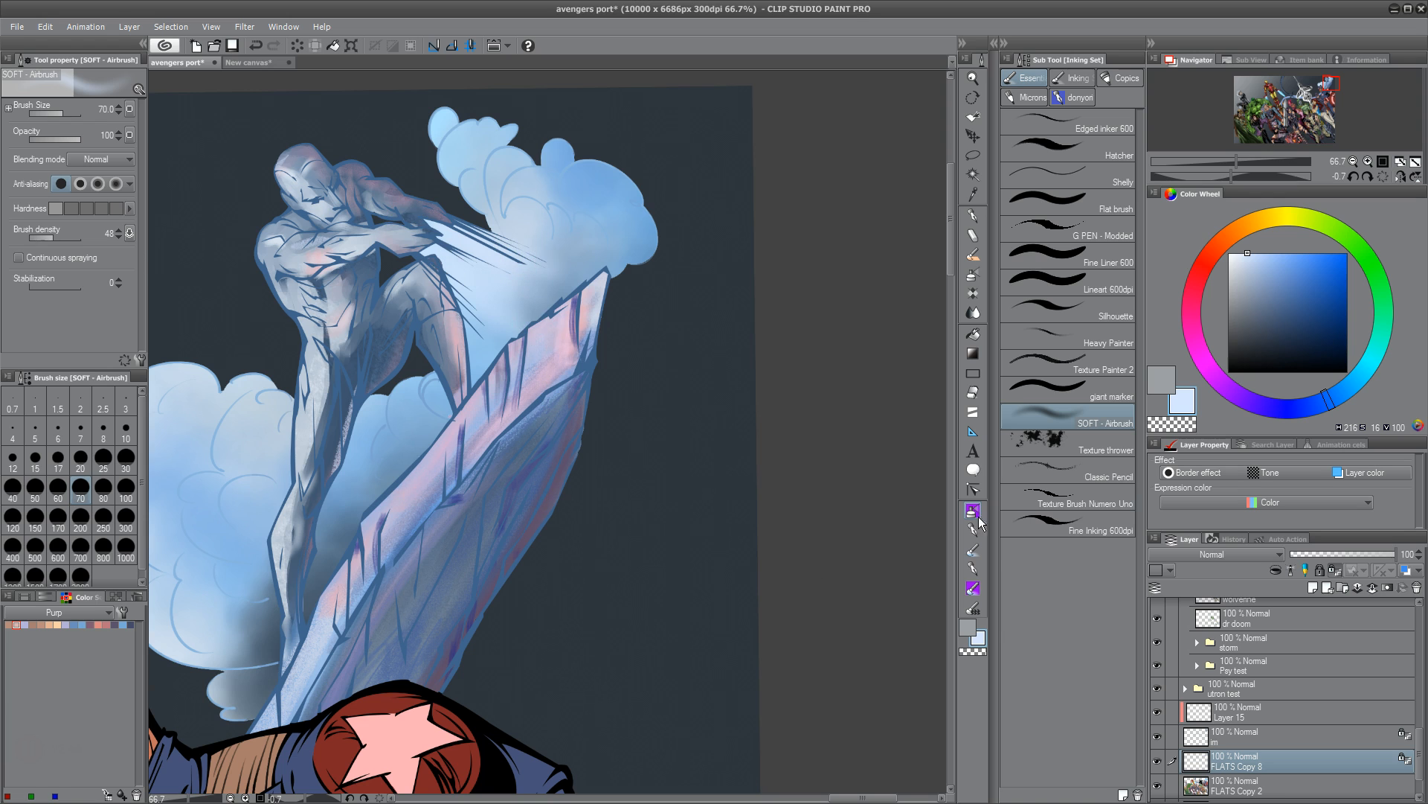
Switch to the donyori brush, try pale streaks beneath the ice figure's hands, and undo them
{"action": "left_click", "coordinate": [1072, 97]}
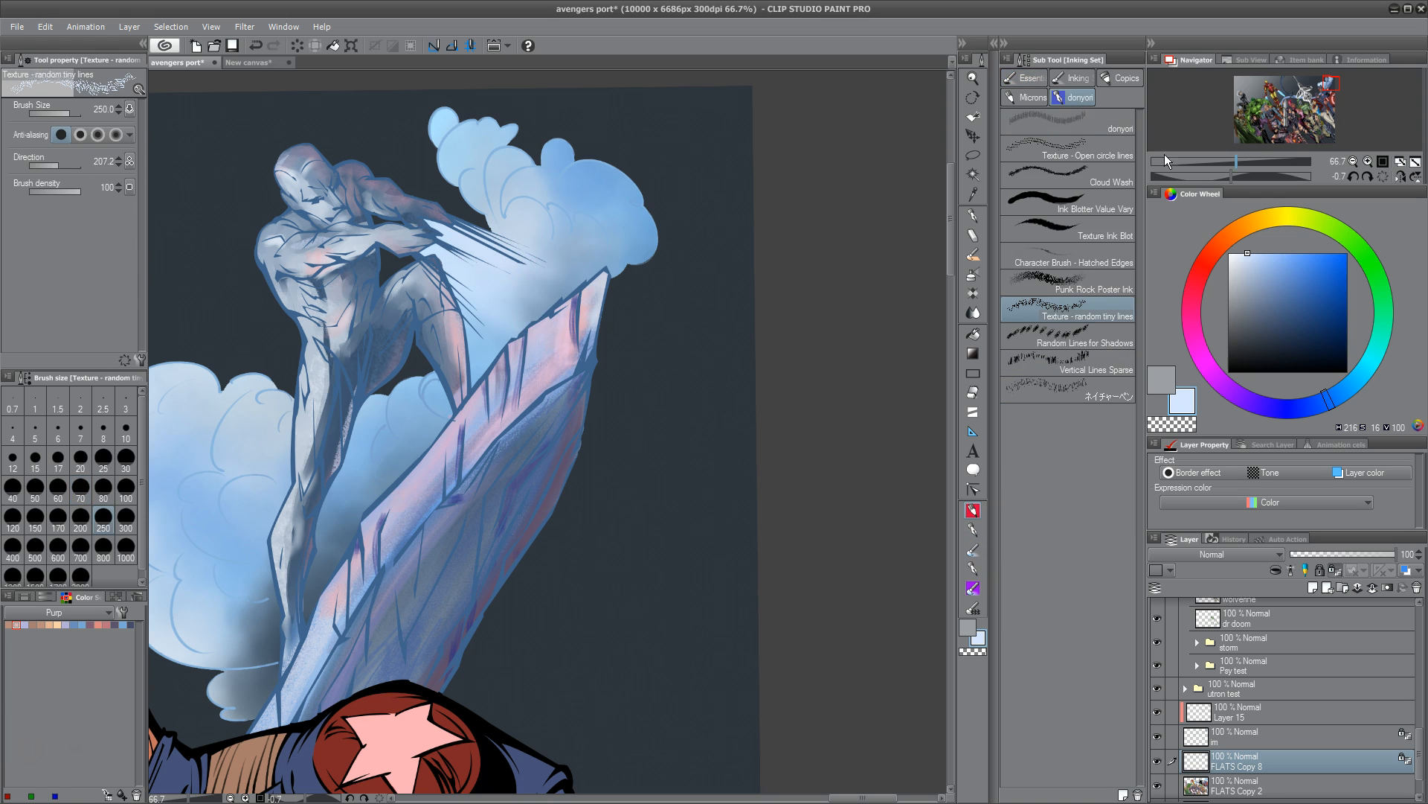
{"action": "left_click", "coordinate": [1109, 118]}
{"action": "left_click_drag", "start_coordinate": [586, 328], "coordinate": [592, 367]}
{"action": "key", "text": "ctrl+z"}
{"action": "key", "text": "shift+space"}
{"action": "left_click_drag", "start_coordinate": [669, 302], "coordinate": [707, 506]}
{"action": "key", "text": "shift+space"}
{"action": "left_click_drag", "start_coordinate": [742, 283], "coordinate": [710, 245]}
{"action": "left_click_drag", "start_coordinate": [655, 358], "coordinate": [660, 483]}
{"action": "key", "text": "ctrl+z"}
Reduce the donyori brush to size 200, try a pale streak beneath the hands at 25 opacity, and undo it
{"action": "key", "text": "["}
{"action": "key", "text": "["}
{"action": "key", "text": "["}
{"action": "key", "text": "["}
{"action": "key", "text": "["}
{"action": "key", "text": "["}
{"action": "left_click_drag", "start_coordinate": [648, 305], "coordinate": [619, 477]}
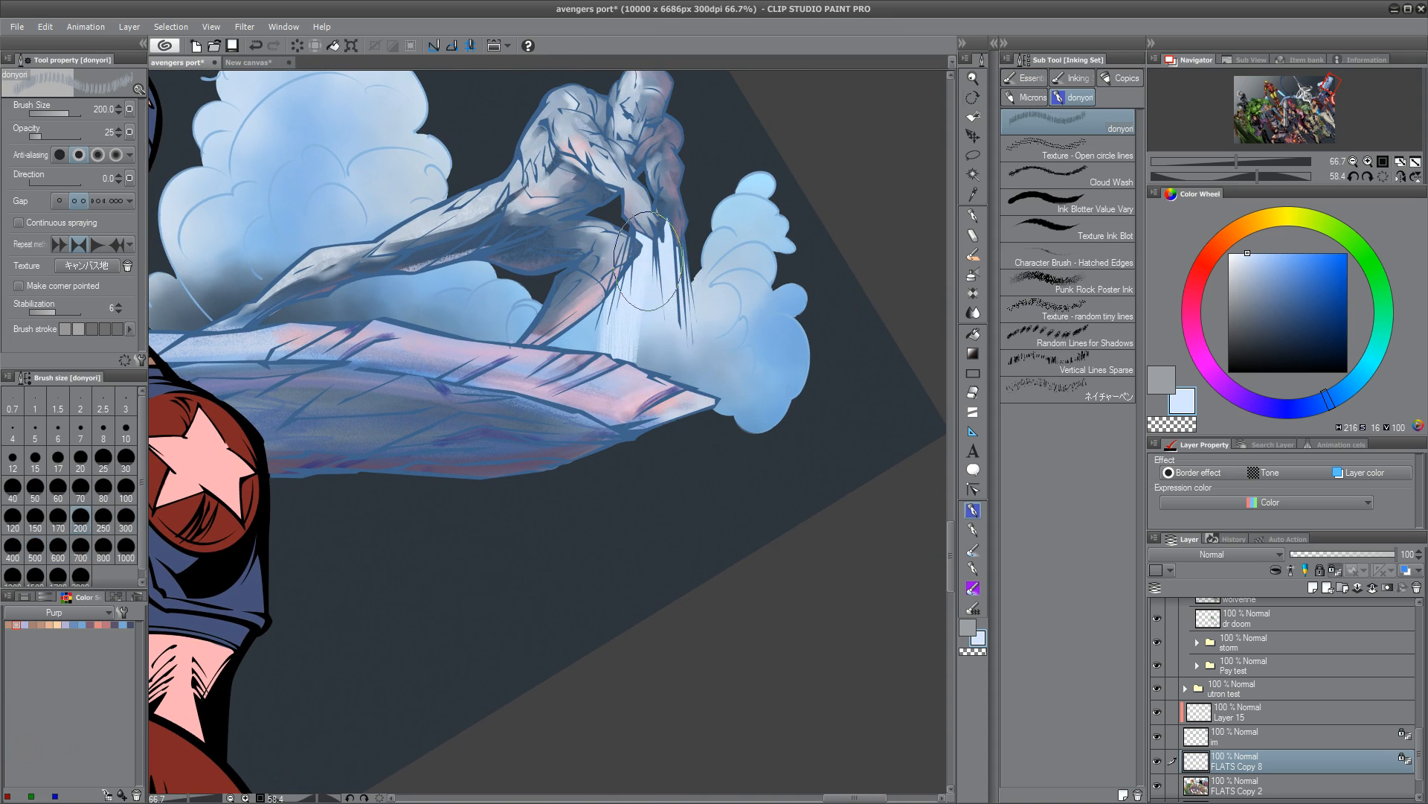
{"action": "key", "text": "ctrl+z"}
Add a new layer above FLATS Copy 8 and paint pale vertical streaks beneath the hands with the donyori brush at 100 opacity
{"action": "key", "text": "ctrl+shift+n"}
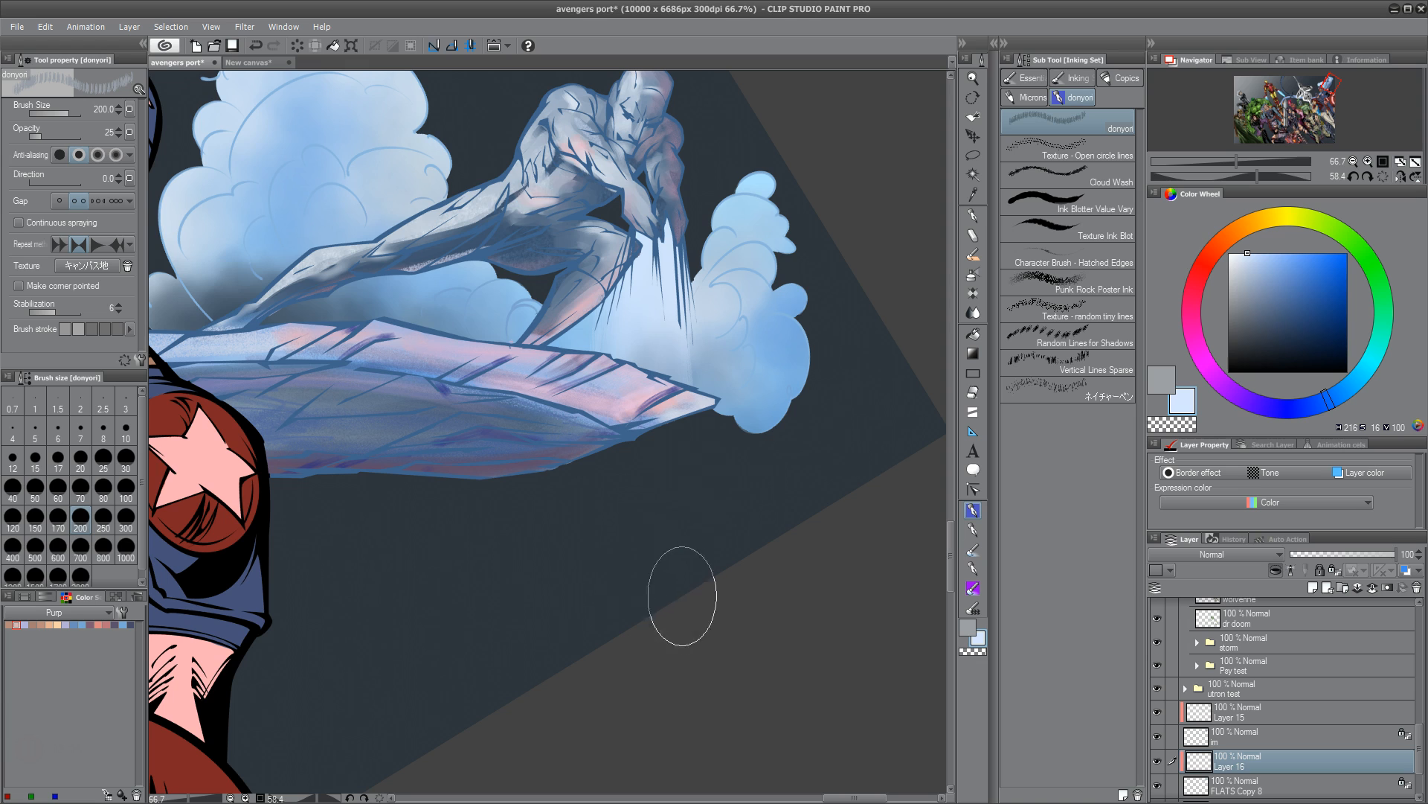
{"action": "key", "text": "ctrl+z"}
{"action": "key", "text": "ctrl+z"}
{"action": "key", "text": "ctrl+z"}
{"action": "left_click_drag", "start_coordinate": [58, 134], "coordinate": [89, 135]}
{"action": "left_click_drag", "start_coordinate": [625, 298], "coordinate": [641, 442]}
{"action": "left_click_drag", "start_coordinate": [673, 213], "coordinate": [594, 588]}
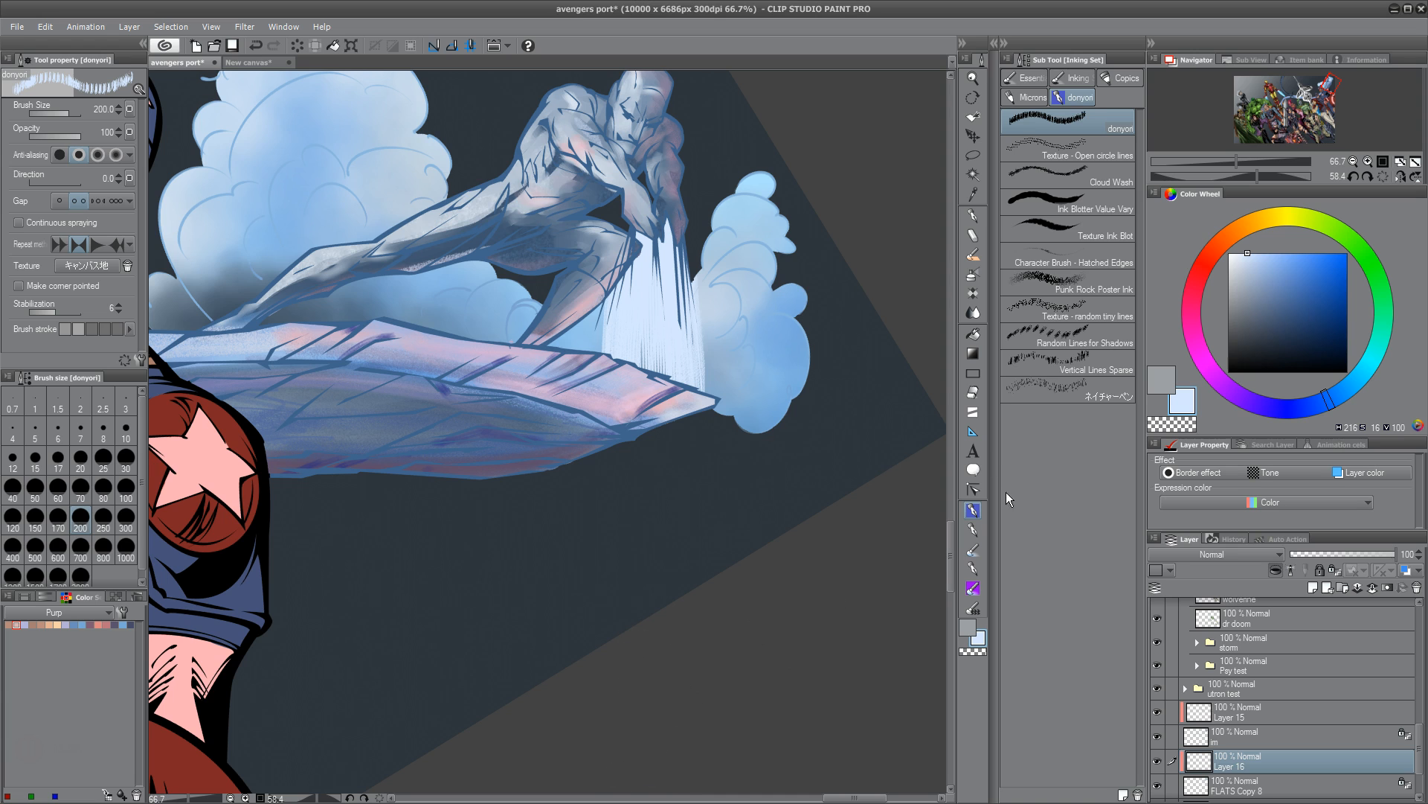
Soften the streaks with the Soft eraser at size 250 and set their layer's opacity to 67%
{"action": "key", "text": "e"}
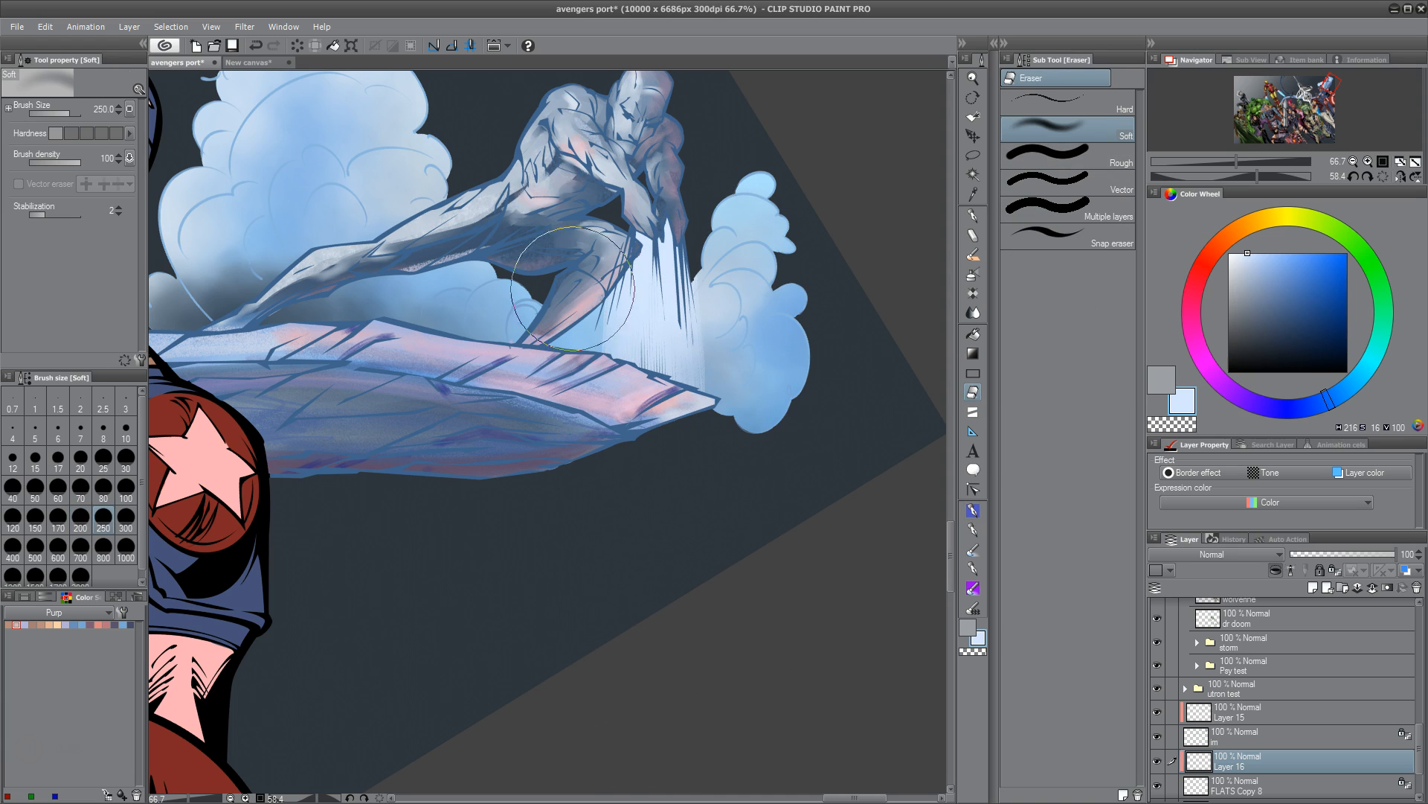
{"action": "left_click_drag", "start_coordinate": [1397, 562], "coordinate": [1363, 564]}
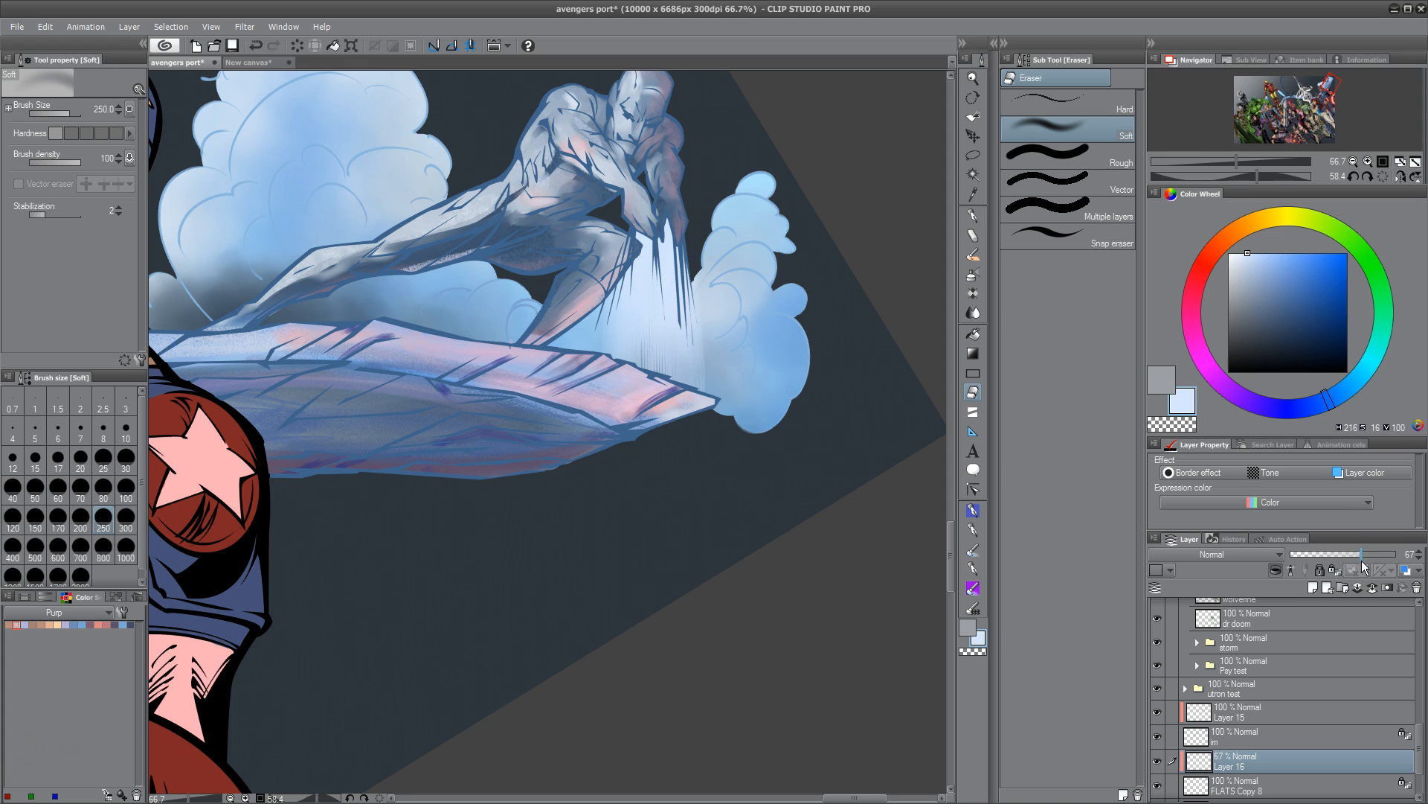
Paint light blue shading into the large cloud on the FLATS Copy 8 layer with the SOFT - Grungy 02 brush at size 120
{"action": "left_click", "coordinate": [1274, 787]}
{"action": "left_click", "coordinate": [1271, 262]}
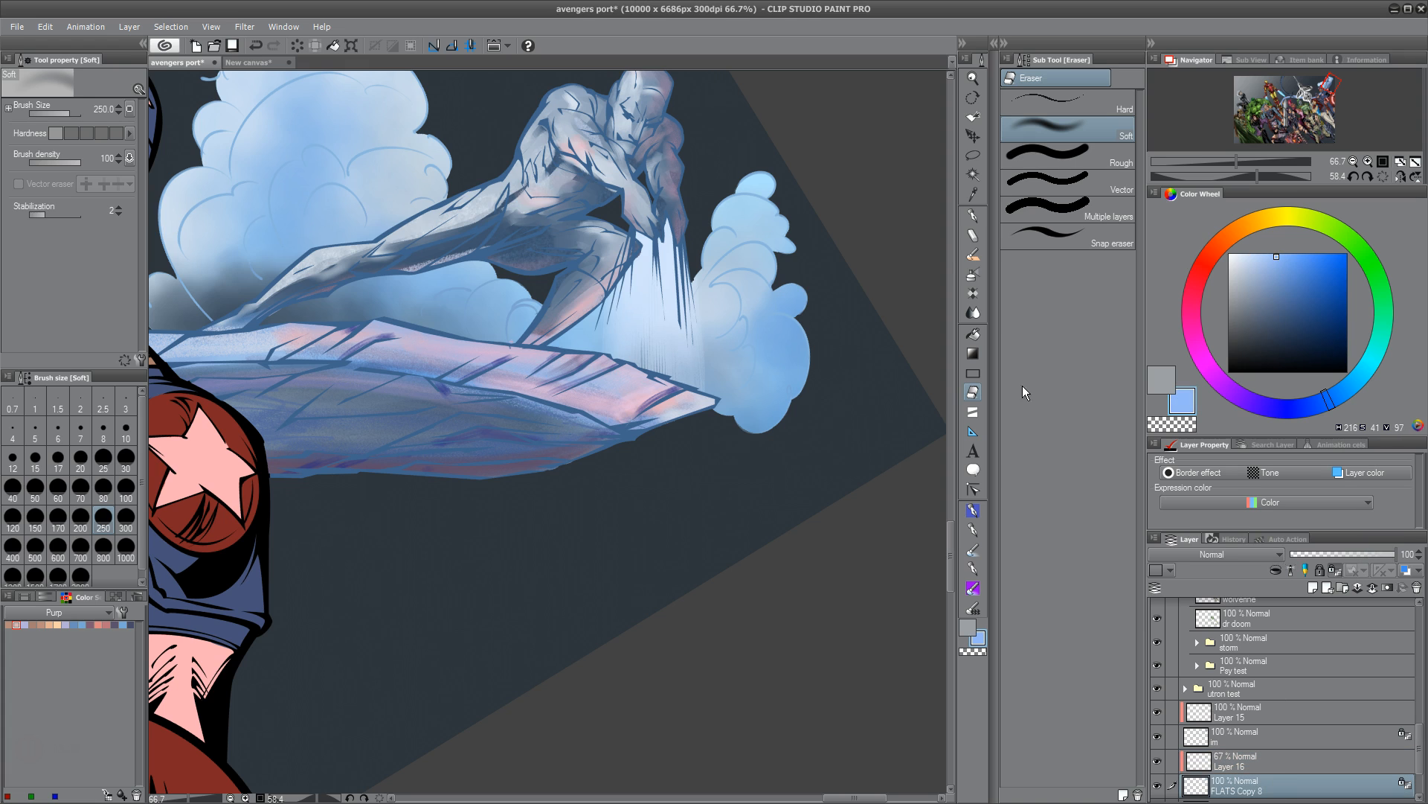
{"action": "key", "text": "ctrl+z"}
{"action": "left_click", "coordinate": [973, 550]}
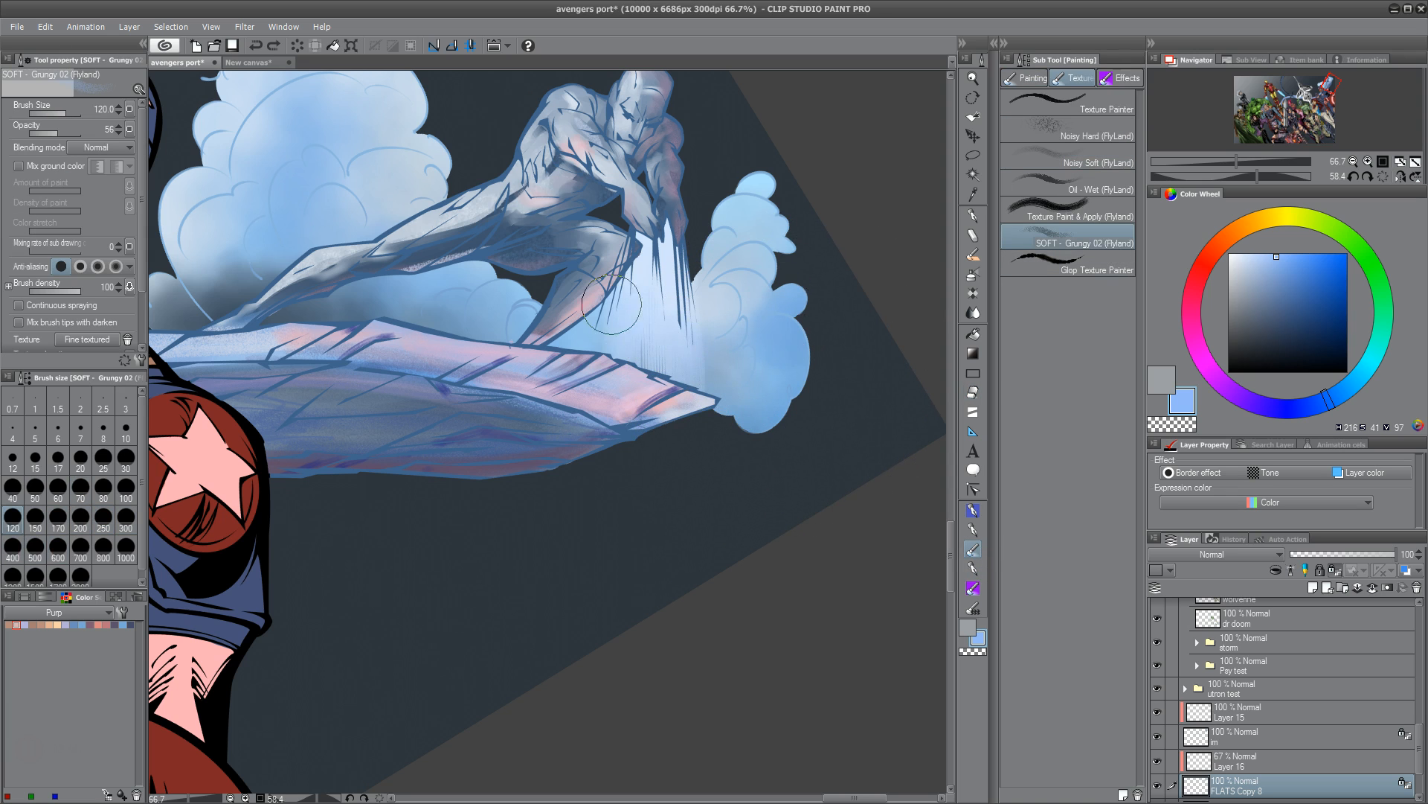
{"action": "left_click_drag", "start_coordinate": [550, 378], "coordinate": [636, 618]}
{"action": "left_click_drag", "start_coordinate": [375, 306], "coordinate": [296, 218]}
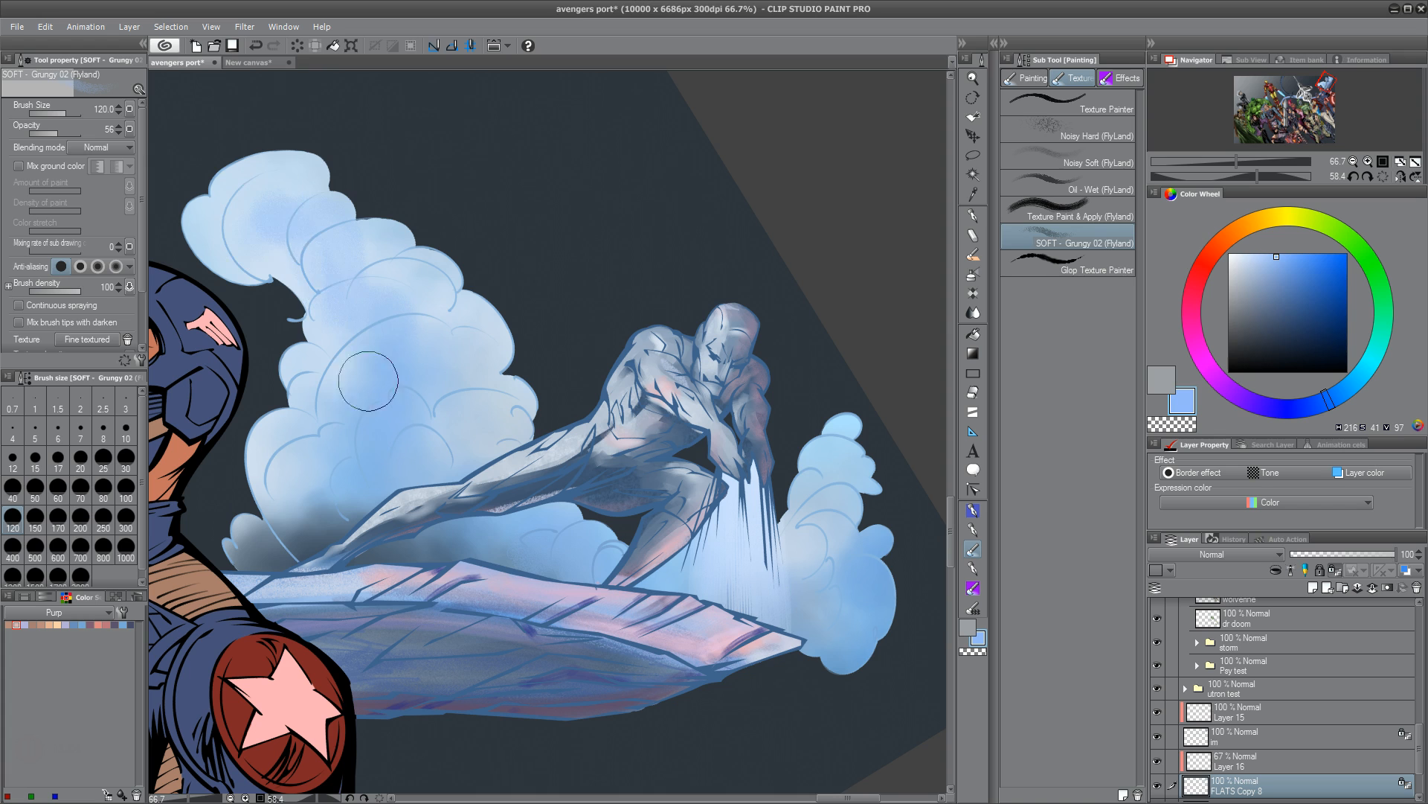
Brush near-white highlights onto the puffs of the large cloud with the SOFT - Grungy 02 brush
{"action": "left_click", "coordinate": [1232, 257]}
{"action": "mouse_move", "coordinate": [356, 182]}
{"action": "left_mouse_down"}
{"action": "mouse_move", "coordinate": [507, 330]}
{"action": "mouse_move", "coordinate": [498, 417]}
{"action": "mouse_move", "coordinate": [441, 413]}
{"action": "mouse_move", "coordinate": [376, 439]}
{"action": "left_mouse_up"}
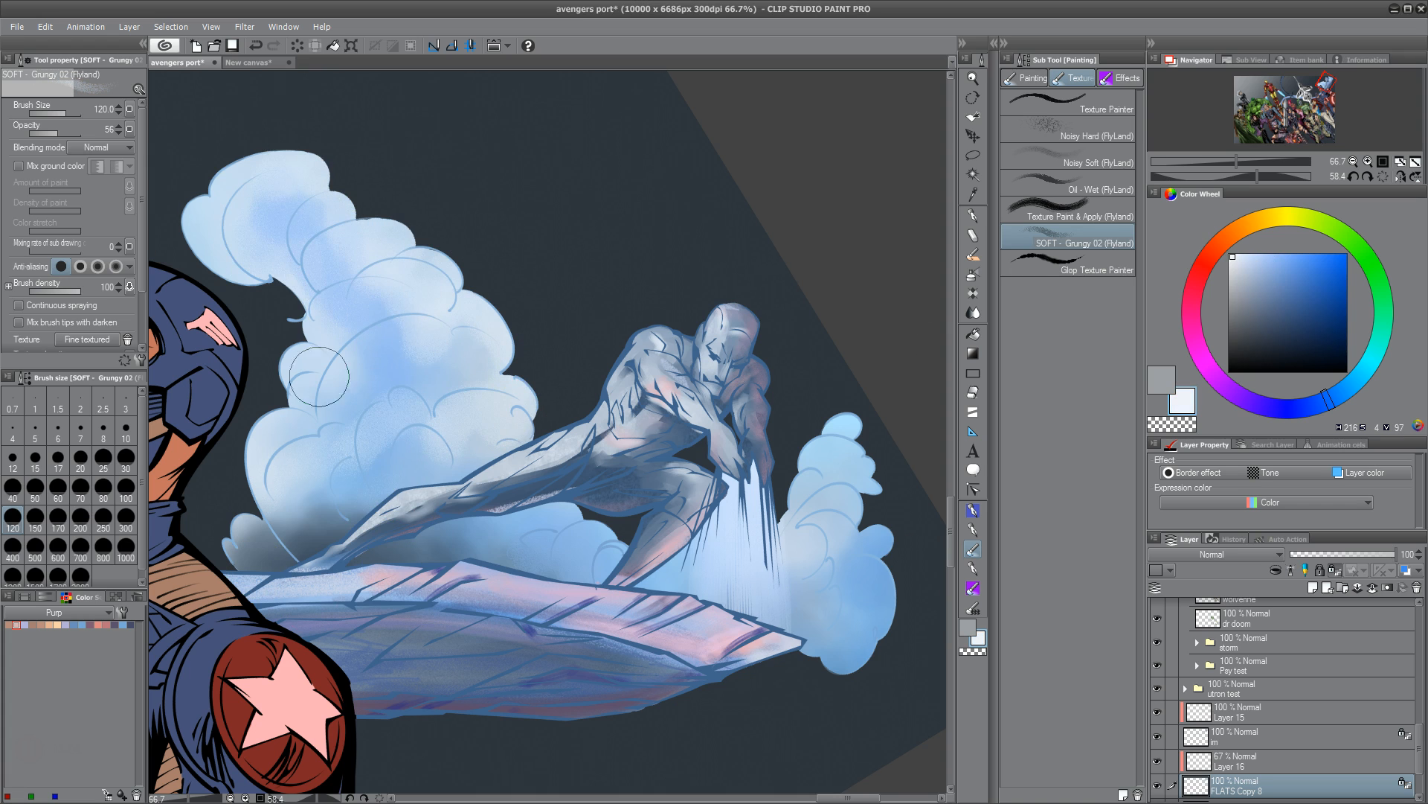
{"action": "left_click_drag", "start_coordinate": [430, 332], "coordinate": [335, 386]}
Reduce the brush to size 50 and highlight the puffs of the small cloud by the slide's tip in near-white
{"action": "key", "text": "bracketleft"}
{"action": "key", "text": "bracketleft"}
{"action": "key", "text": "bracketleft"}
{"action": "key", "text": "bracketleft"}
{"action": "key", "text": "bracketleft"}
{"action": "mouse_move", "coordinate": [814, 499]}
{"action": "left_mouse_down"}
{"action": "mouse_move", "coordinate": [852, 496]}
{"action": "mouse_move", "coordinate": [808, 448]}
{"action": "left_mouse_up"}
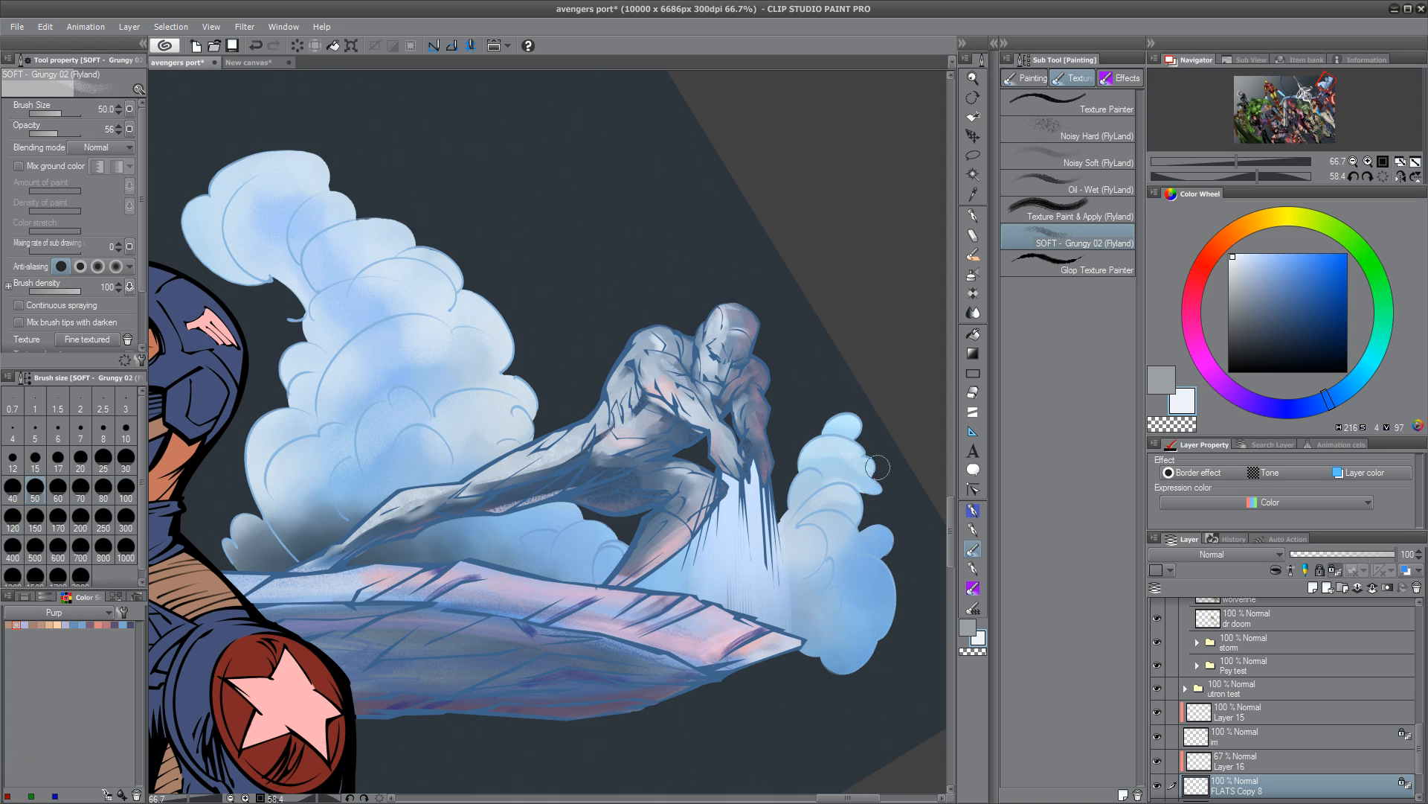
{"action": "mouse_move", "coordinate": [863, 554]}
{"action": "left_mouse_down"}
{"action": "mouse_move", "coordinate": [871, 640]}
{"action": "mouse_move", "coordinate": [891, 633]}
{"action": "left_mouse_up"}
{"action": "left_click_drag", "start_coordinate": [802, 591], "coordinate": [820, 589]}
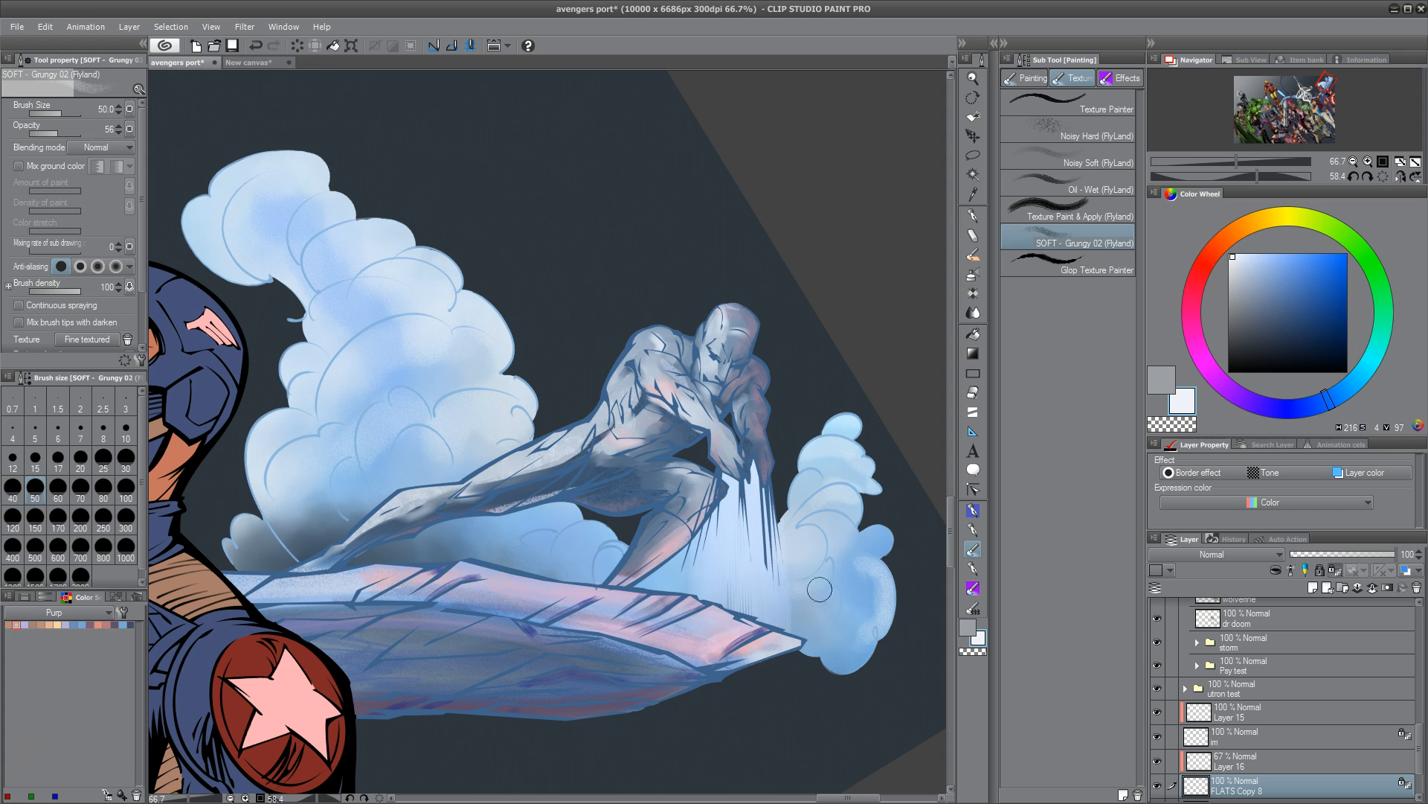
Add near-white highlights to the low puffs behind the ice figure's legs and the base of the large cloud
{"action": "mouse_move", "coordinate": [594, 540]}
{"action": "left_mouse_down"}
{"action": "mouse_move", "coordinate": [558, 569]}
{"action": "mouse_move", "coordinate": [543, 548]}
{"action": "left_mouse_up"}
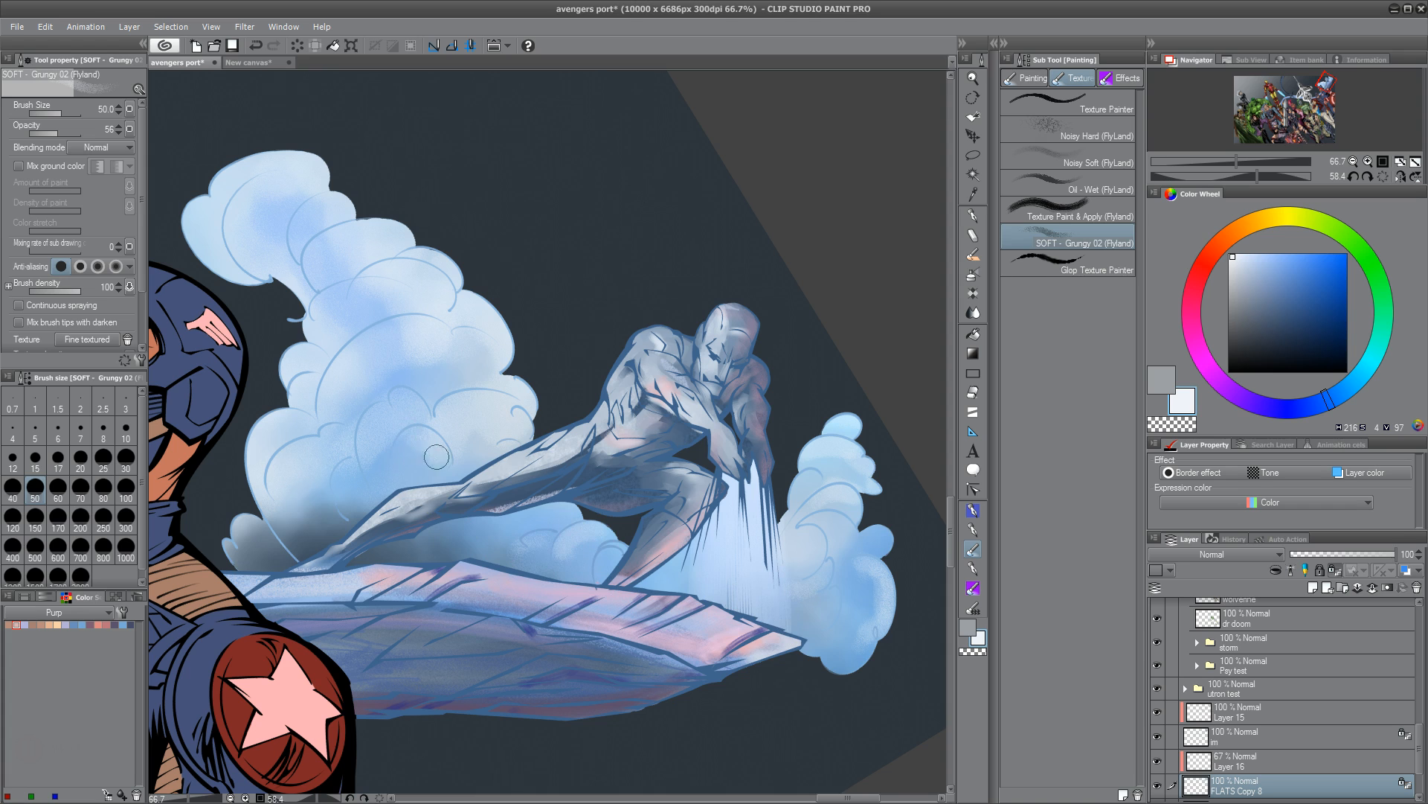
{"action": "left_click_drag", "start_coordinate": [254, 520], "coordinate": [242, 533]}
{"action": "left_click_drag", "start_coordinate": [344, 464], "coordinate": [377, 406]}
{"action": "left_click_drag", "start_coordinate": [603, 672], "coordinate": [714, 596]}
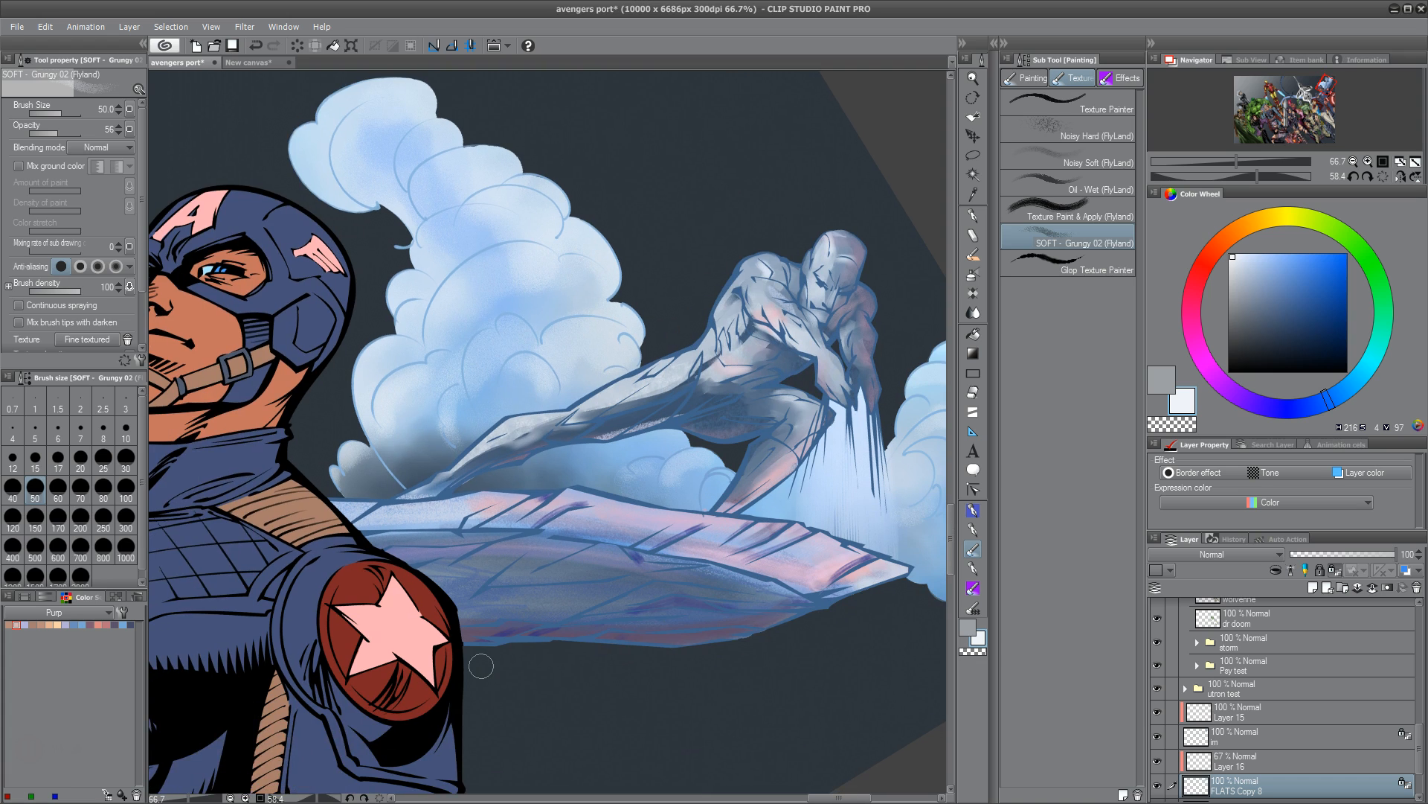
{"action": "left_click_drag", "start_coordinate": [480, 666], "coordinate": [340, 621]}
Pick a vivid blue and try the Vertical Lines Sparse and ネイチャーペン brushes beneath the hands, undoing each stroke
{"action": "left_click_drag", "start_coordinate": [1240, 257], "coordinate": [1322, 255]}
{"action": "left_click", "coordinate": [974, 532]}
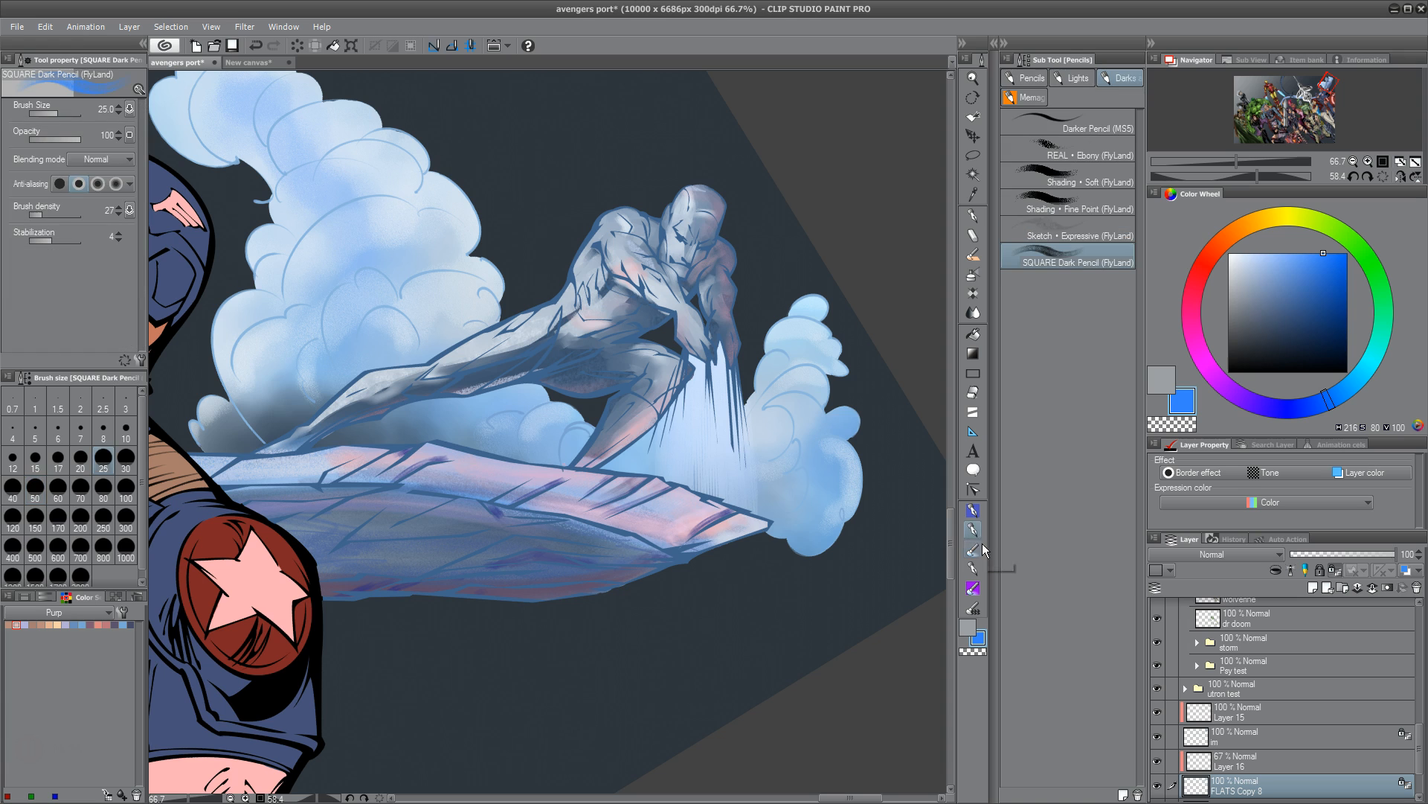
{"action": "left_click", "coordinate": [973, 510]}
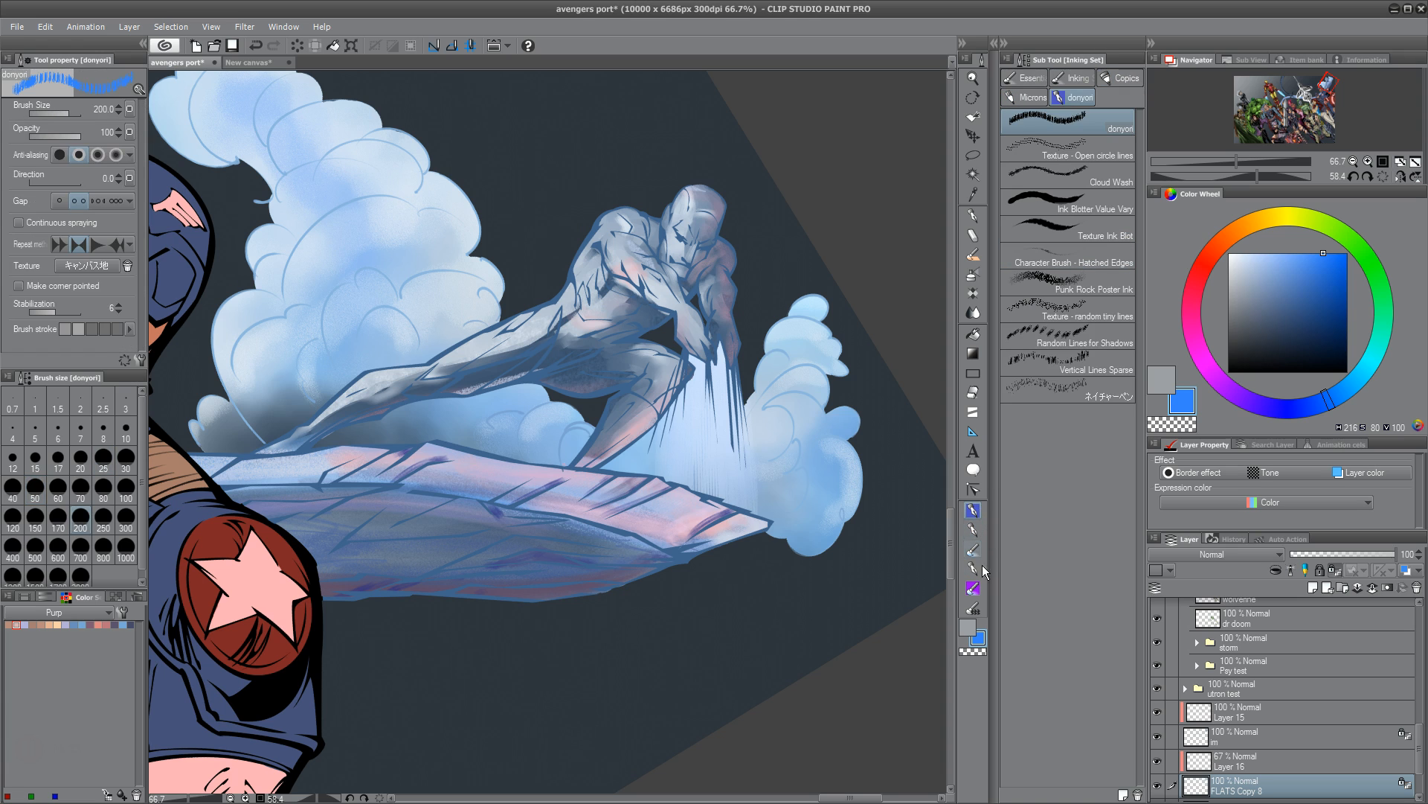
{"action": "left_click", "coordinate": [1041, 347]}
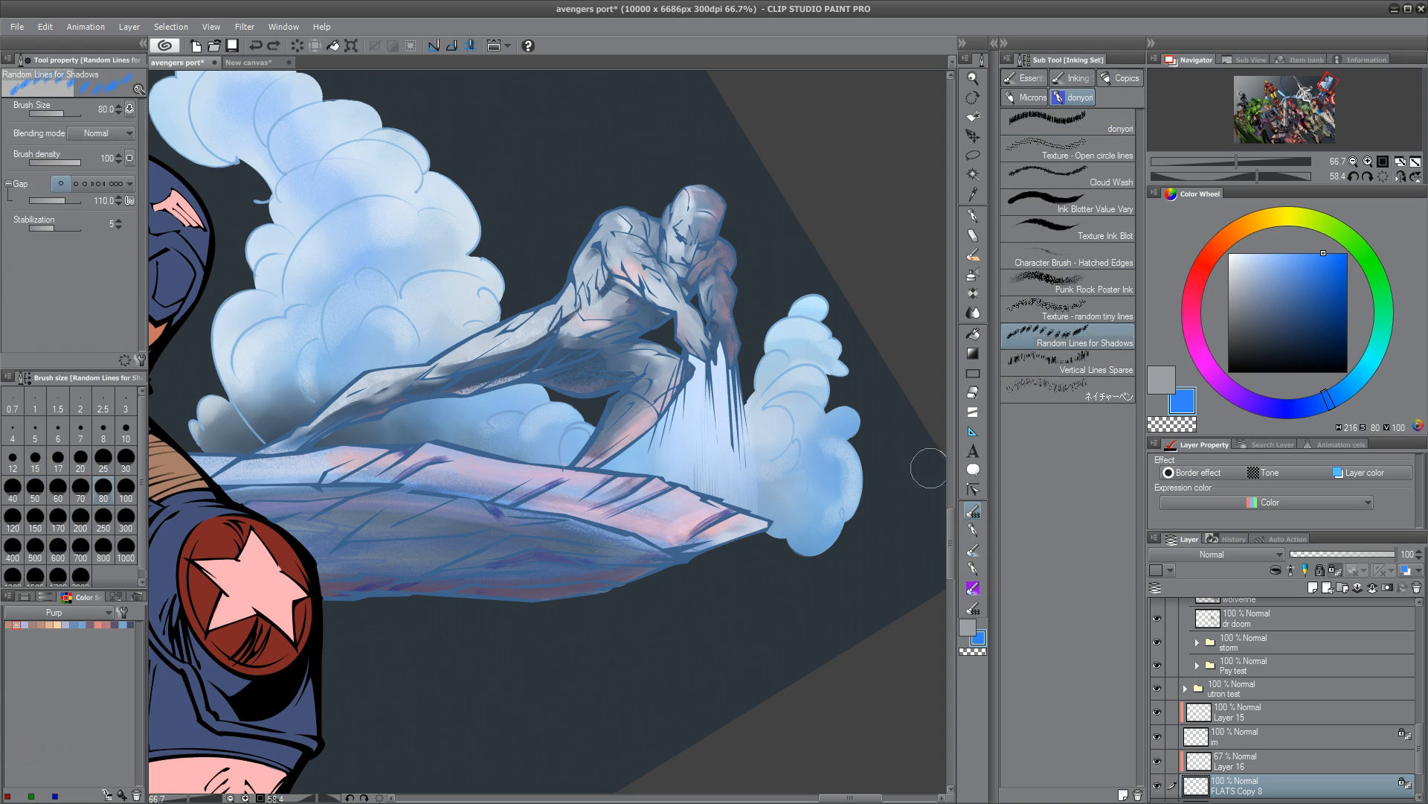
{"action": "left_click", "coordinate": [1120, 370]}
{"action": "left_click", "coordinate": [703, 516]}
{"action": "key", "text": "ctrl+z"}
{"action": "left_click", "coordinate": [1071, 390]}
{"action": "left_click_drag", "start_coordinate": [725, 420], "coordinate": [723, 541]}
{"action": "key", "text": "ctrl+z"}
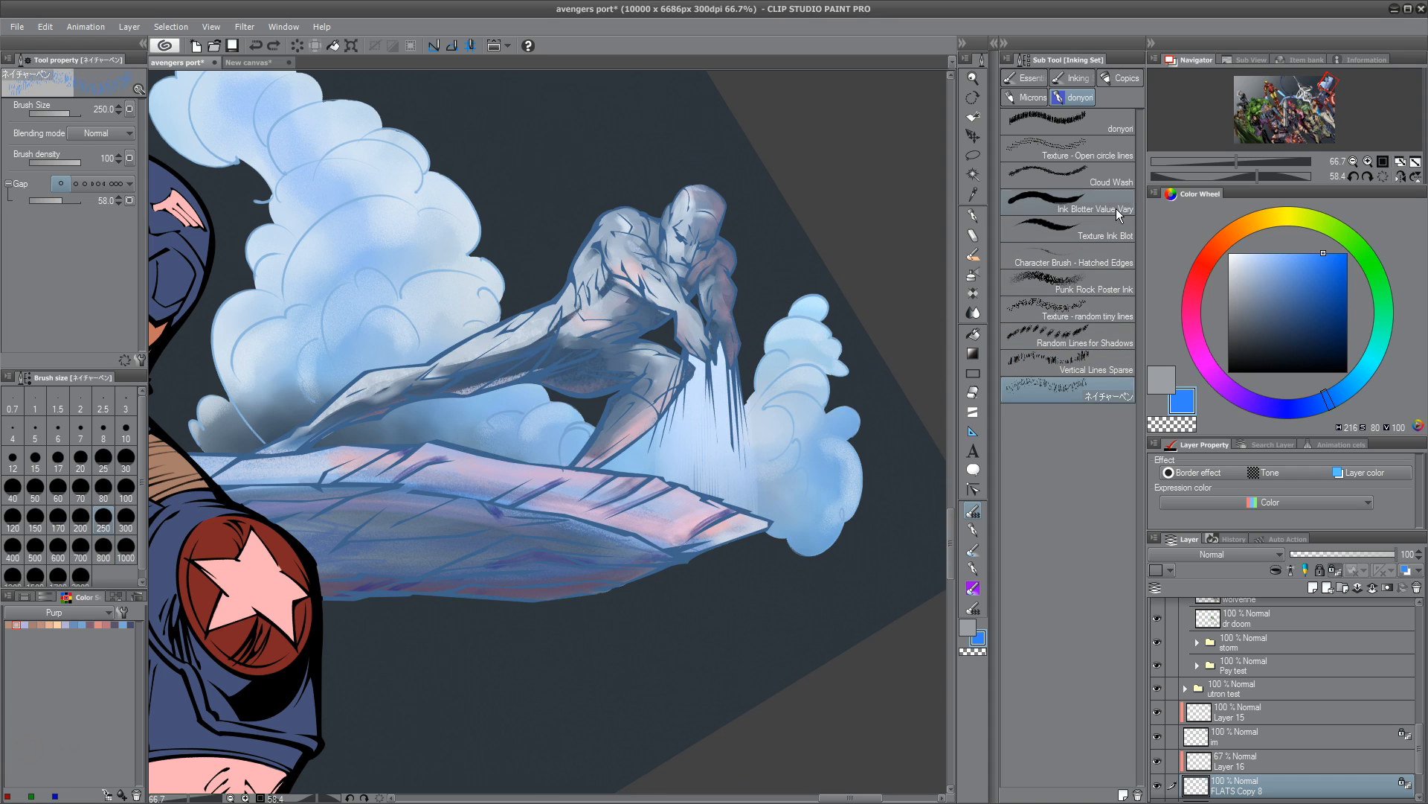
Try blue vertical strokes beneath the hands with the Ink Blotter Value Vary and Texture - Open circle lines brushes, undoing them
{"action": "left_click", "coordinate": [1117, 210]}
{"action": "left_click_drag", "start_coordinate": [704, 380], "coordinate": [705, 488]}
{"action": "key", "text": "ctrl+z"}
{"action": "left_click_drag", "start_coordinate": [694, 359], "coordinate": [690, 446]}
{"action": "left_click_drag", "start_coordinate": [709, 366], "coordinate": [709, 461]}
{"action": "key", "text": "ctrl+z"}
{"action": "key", "text": "ctrl+z"}
{"action": "left_click_drag", "start_coordinate": [686, 388], "coordinate": [688, 480]}
{"action": "key", "text": "ctrl+z"}
{"action": "key", "text": "ctrl+z"}
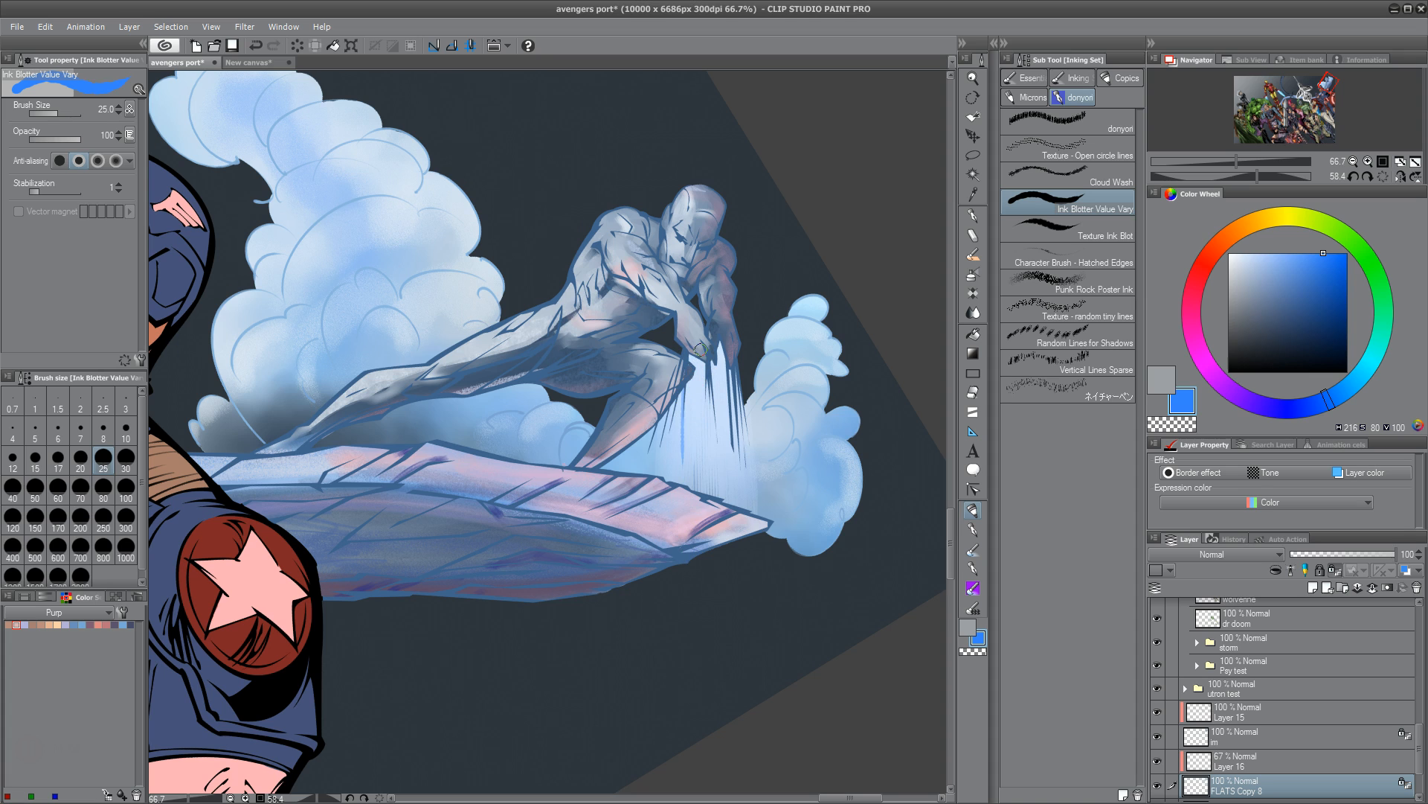
{"action": "left_click_drag", "start_coordinate": [693, 355], "coordinate": [693, 429]}
{"action": "key", "text": "ctrl+z"}
{"action": "left_click_drag", "start_coordinate": [711, 370], "coordinate": [711, 491]}
{"action": "left_click_drag", "start_coordinate": [722, 347], "coordinate": [723, 453]}
{"action": "key", "text": "ctrl+z"}
{"action": "key", "text": "ctrl+z"}
{"action": "key", "text": "ctrl+z"}
{"action": "key", "text": "ctrl+z"}
{"action": "left_click", "coordinate": [1116, 158]}
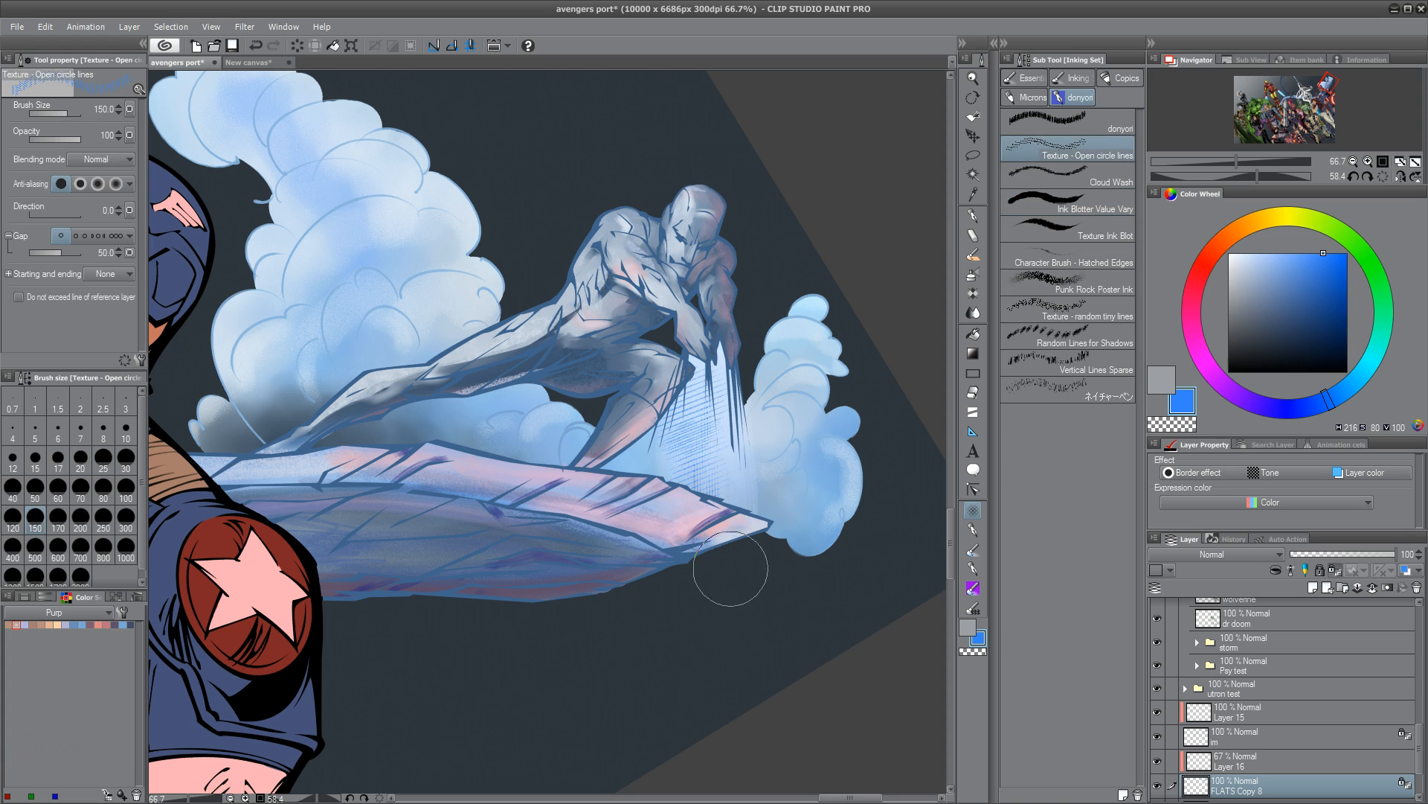
Draw thin blue streaks beneath the hands with Character Brush - Hatched Edges at size 120, undoing the last two strokes
{"action": "left_click", "coordinate": [1122, 271]}
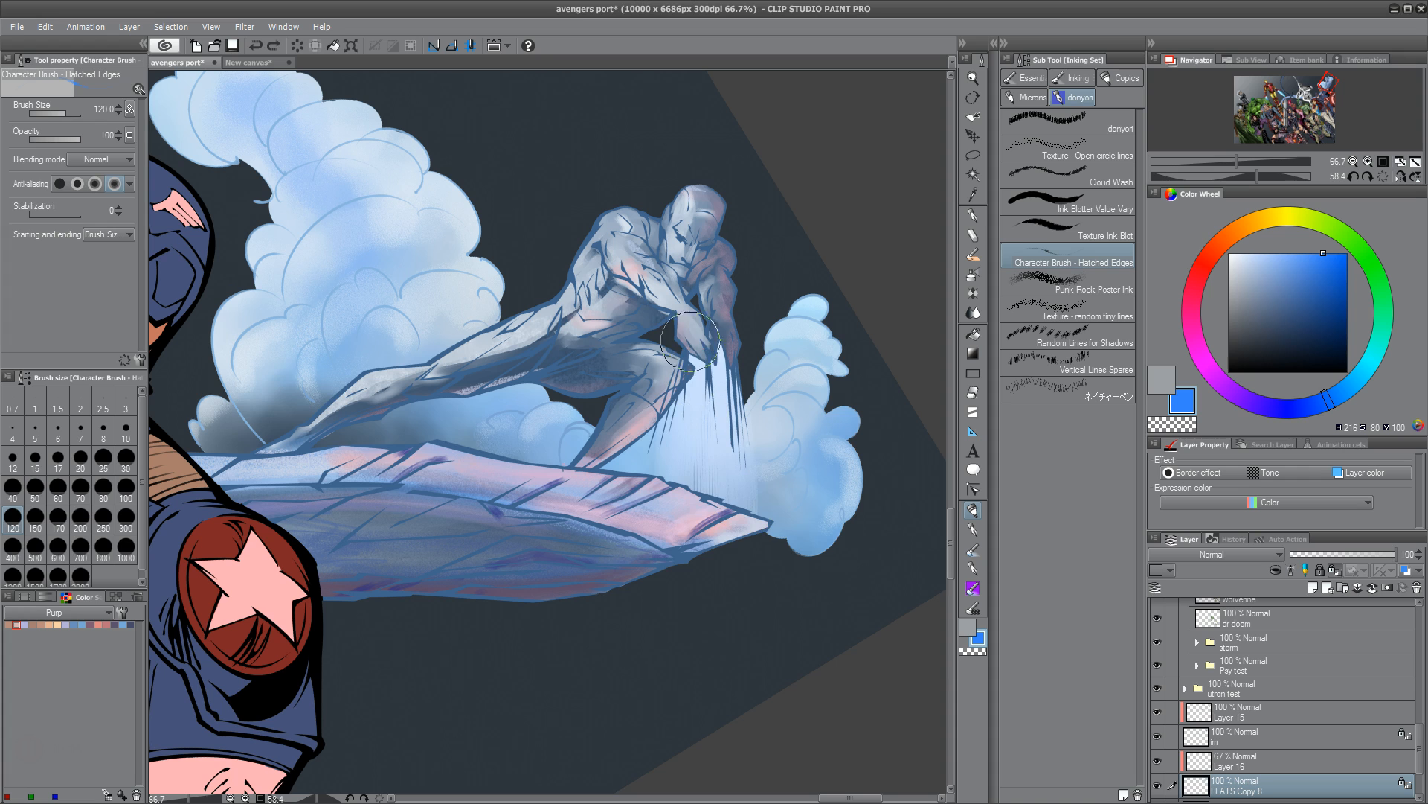
{"action": "left_click_drag", "start_coordinate": [672, 416], "coordinate": [687, 461]}
{"action": "mouse_move", "coordinate": [707, 394]}
{"action": "left_mouse_down"}
{"action": "mouse_move", "coordinate": [698, 497]}
{"action": "mouse_move", "coordinate": [705, 601]}
{"action": "mouse_move", "coordinate": [700, 448]}
{"action": "left_mouse_up"}
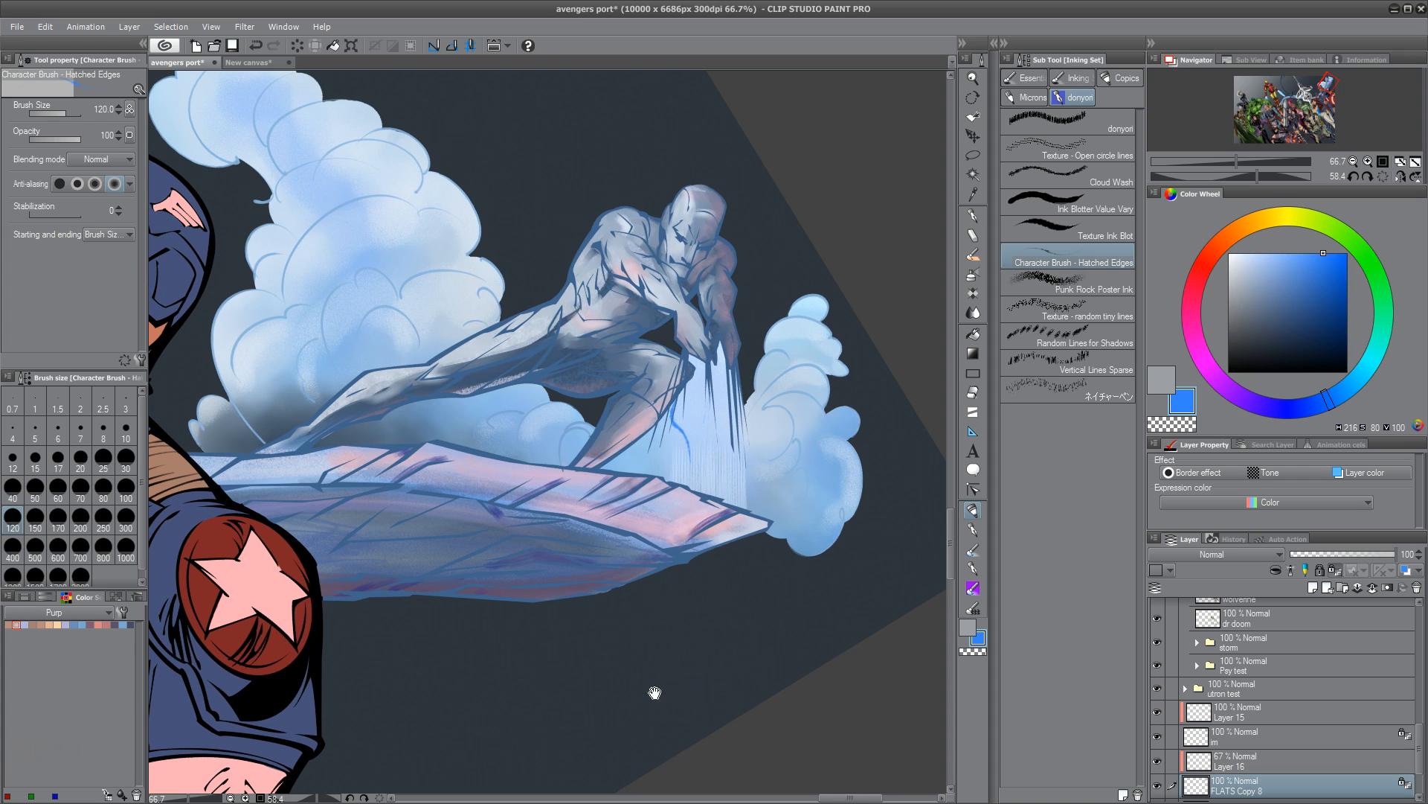
{"action": "left_click_drag", "start_coordinate": [654, 686], "coordinate": [740, 660]}
{"action": "mouse_move", "coordinate": [811, 328]}
{"action": "left_mouse_down"}
{"action": "mouse_move", "coordinate": [813, 461]}
{"action": "mouse_move", "coordinate": [783, 454]}
{"action": "left_mouse_up"}
{"action": "left_click_drag", "start_coordinate": [756, 395], "coordinate": [757, 446]}
{"action": "key", "text": "ctrl+z"}
{"action": "key", "text": "ctrl+z"}
Try the Texture thrower and Texture Brush Numero Uno brushes for blue streaks beneath the ice figure's hands, undoing each stroke
{"action": "left_click", "coordinate": [1107, 314]}
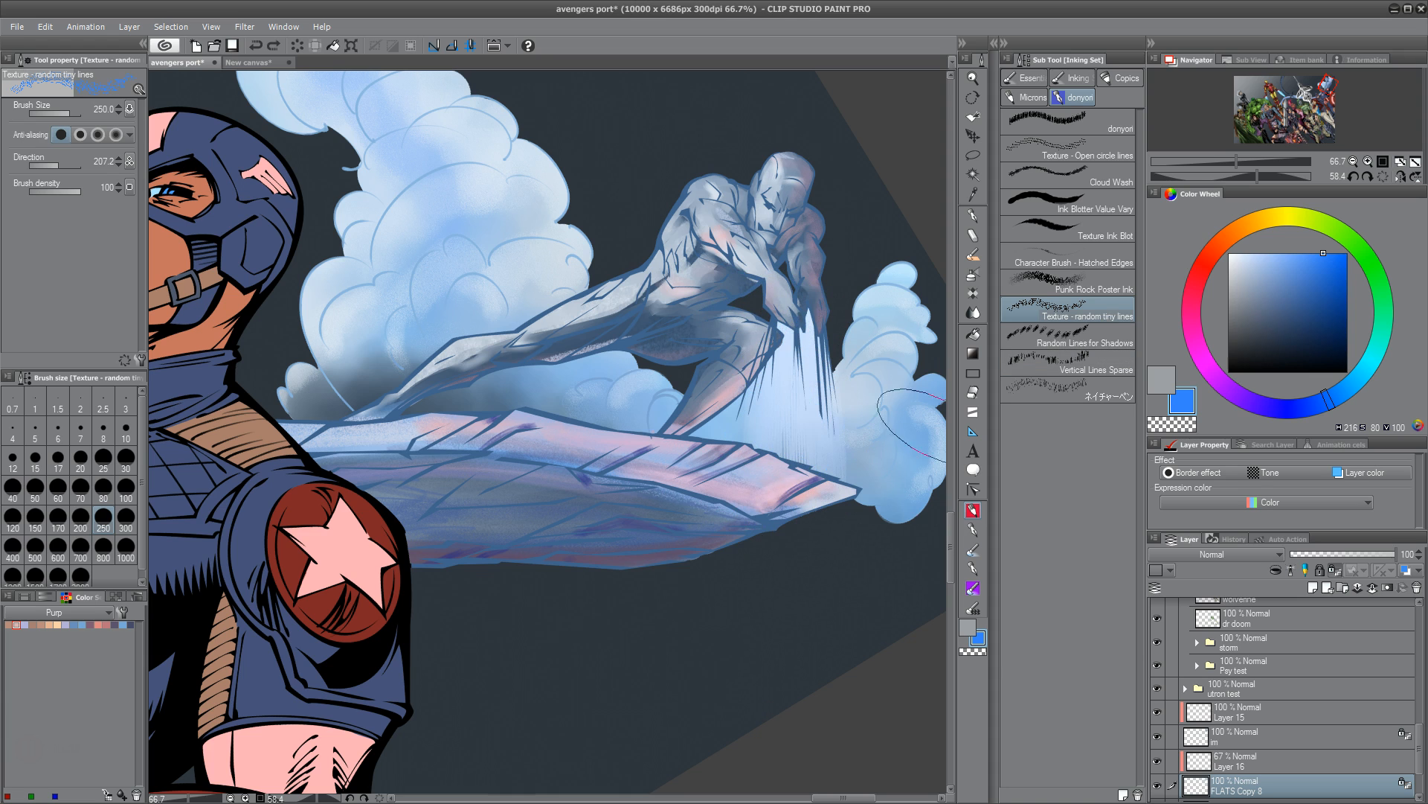
{"action": "left_click", "coordinate": [1106, 229]}
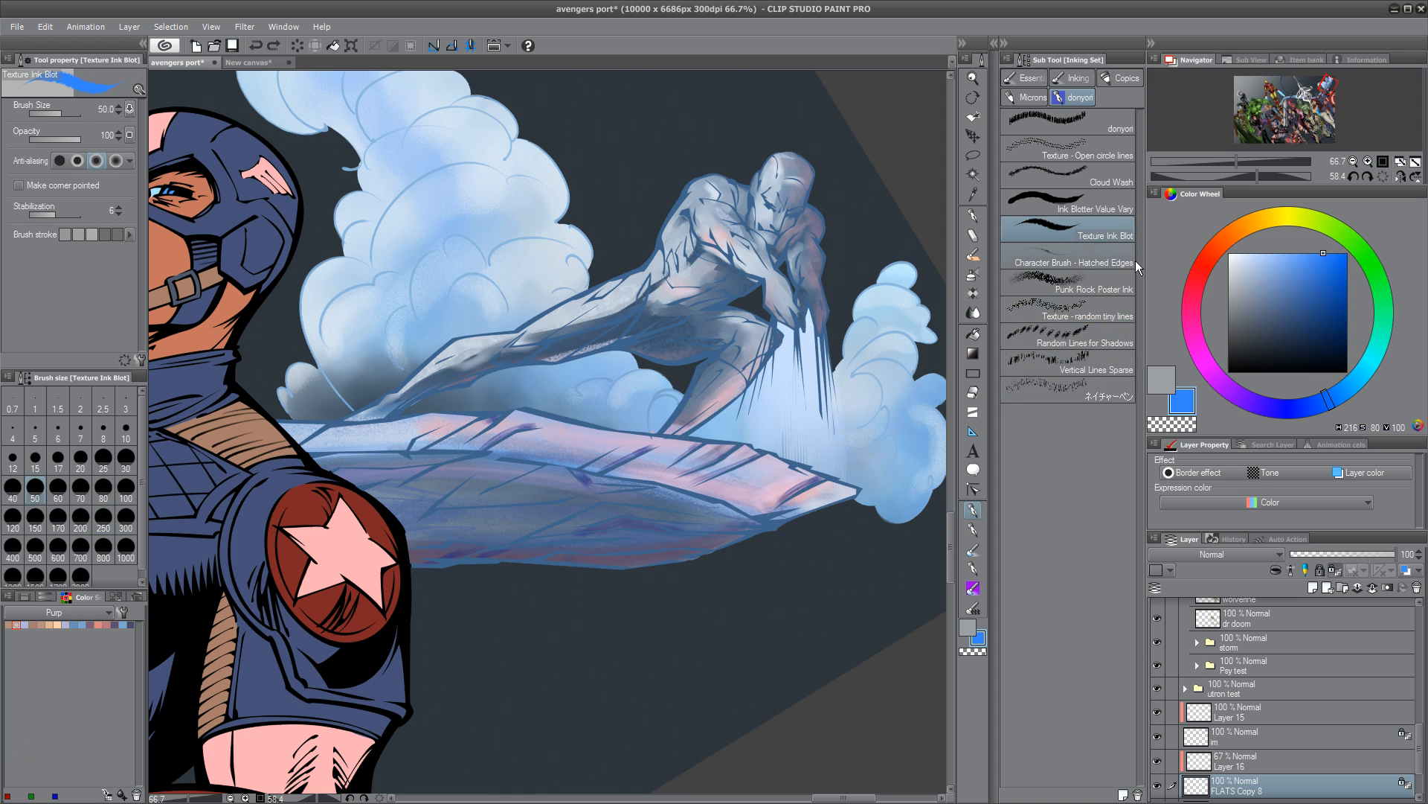
{"action": "left_click", "coordinate": [1114, 78]}
{"action": "left_click", "coordinate": [1078, 78]}
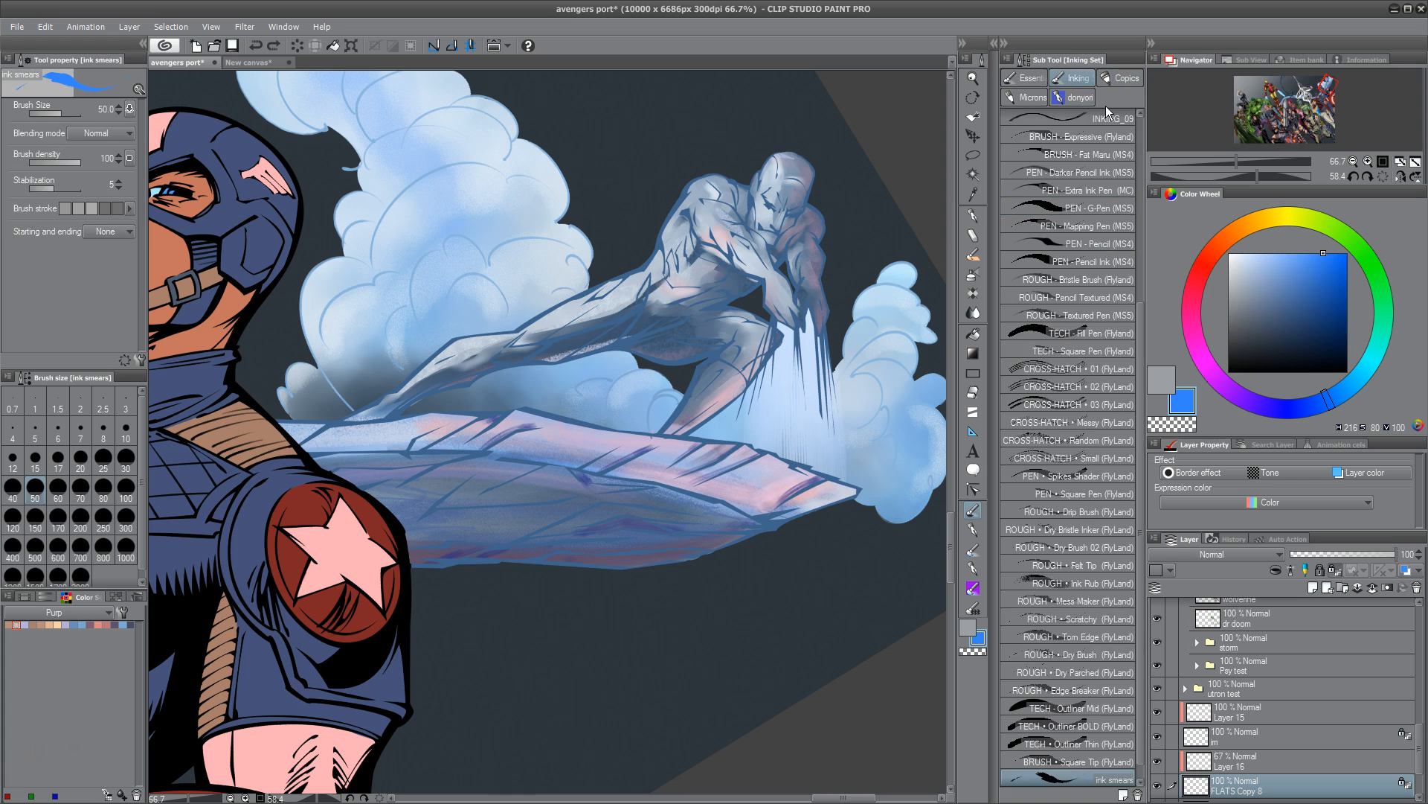
{"action": "left_click", "coordinate": [1027, 79]}
{"action": "left_click", "coordinate": [1129, 447]}
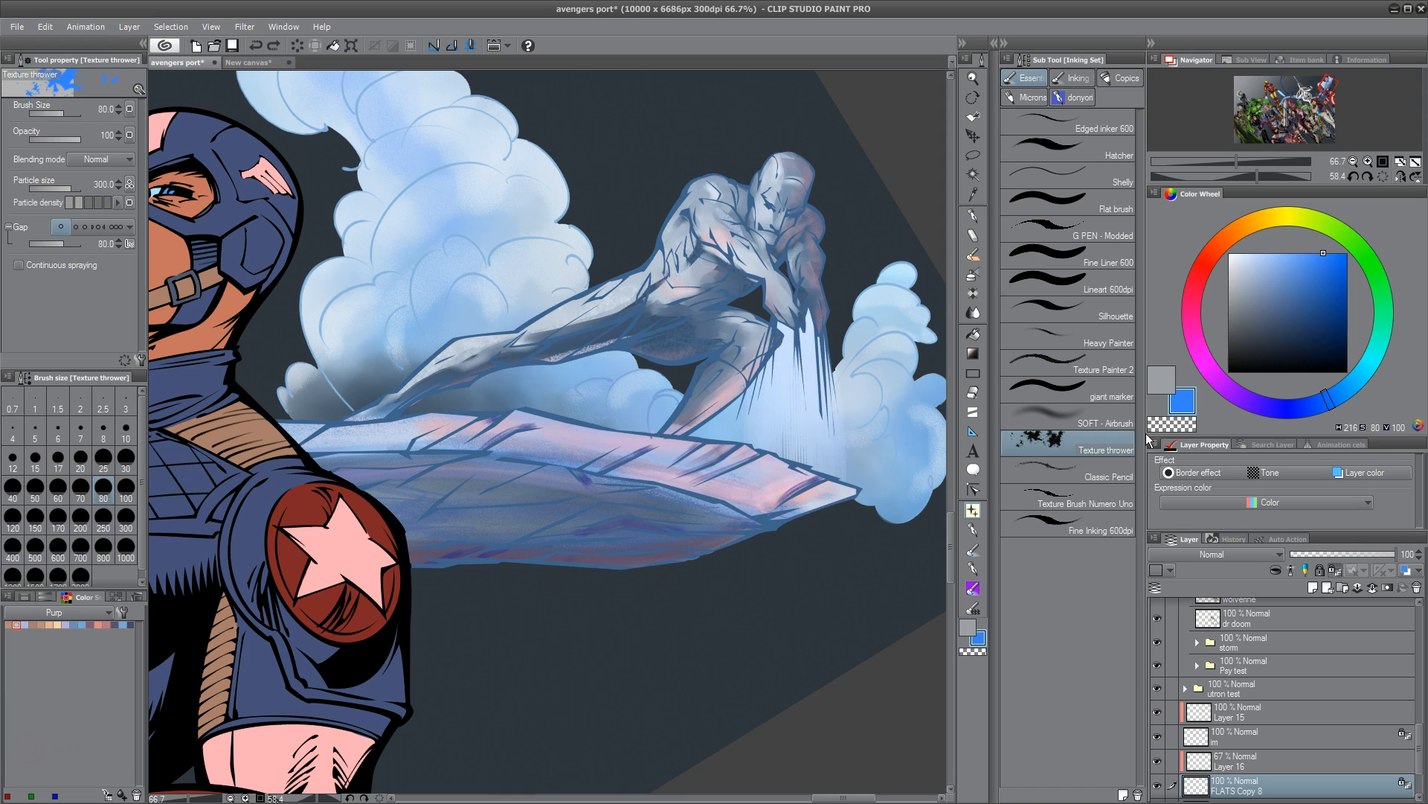
{"action": "mouse_move", "coordinate": [788, 397]}
{"action": "left_mouse_down"}
{"action": "mouse_move", "coordinate": [794, 369]}
{"action": "mouse_move", "coordinate": [819, 444]}
{"action": "left_mouse_up"}
{"action": "key", "text": "ctrl+z"}
{"action": "left_click", "coordinate": [1116, 506]}
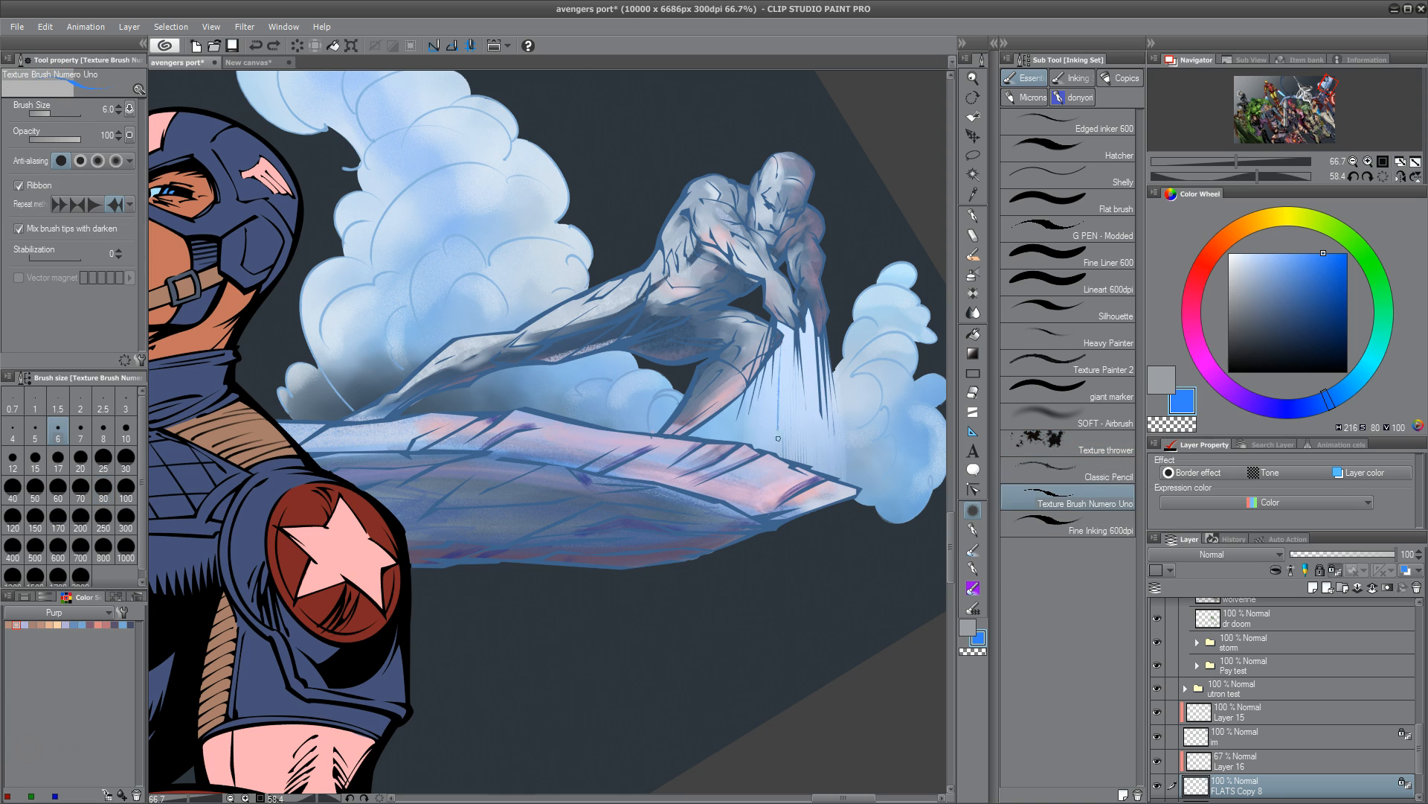
{"action": "key", "text": "ctrl+z"}
Draw vivid blue tapered streaks beneath the hands with G PEN - Modded at size 50 and medium anti-aliasing, undoing one stray stroke
{"action": "left_click", "coordinate": [1093, 228]}
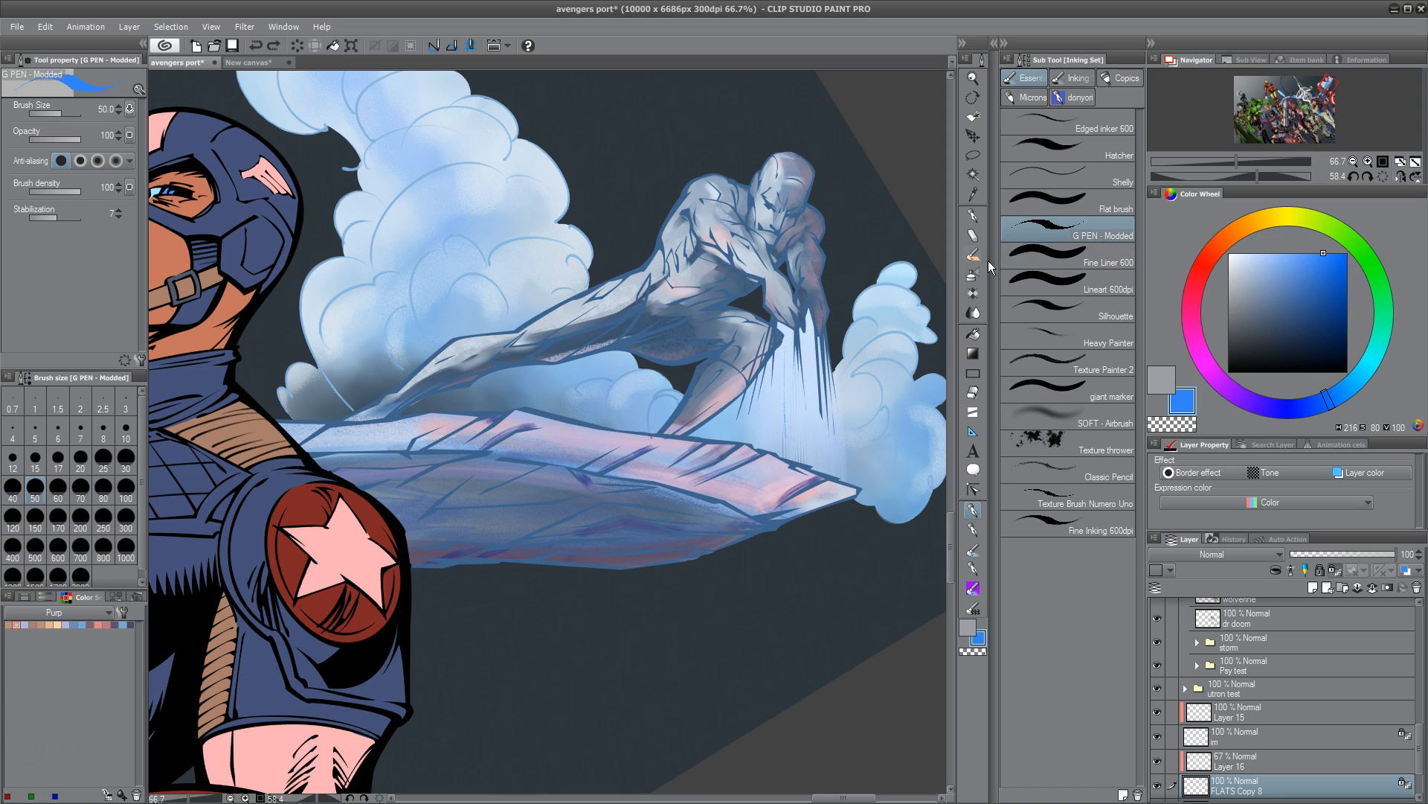
{"action": "left_click", "coordinate": [97, 161]}
{"action": "mouse_move", "coordinate": [785, 335]}
{"action": "left_mouse_down"}
{"action": "mouse_move", "coordinate": [786, 450]}
{"action": "mouse_move", "coordinate": [776, 405]}
{"action": "left_mouse_up"}
{"action": "mouse_move", "coordinate": [797, 468]}
{"action": "left_mouse_down"}
{"action": "mouse_move", "coordinate": [797, 391]}
{"action": "mouse_move", "coordinate": [825, 388]}
{"action": "left_mouse_up"}
{"action": "key", "text": "ctrl+z"}
{"action": "left_click_drag", "start_coordinate": [830, 471], "coordinate": [823, 388]}
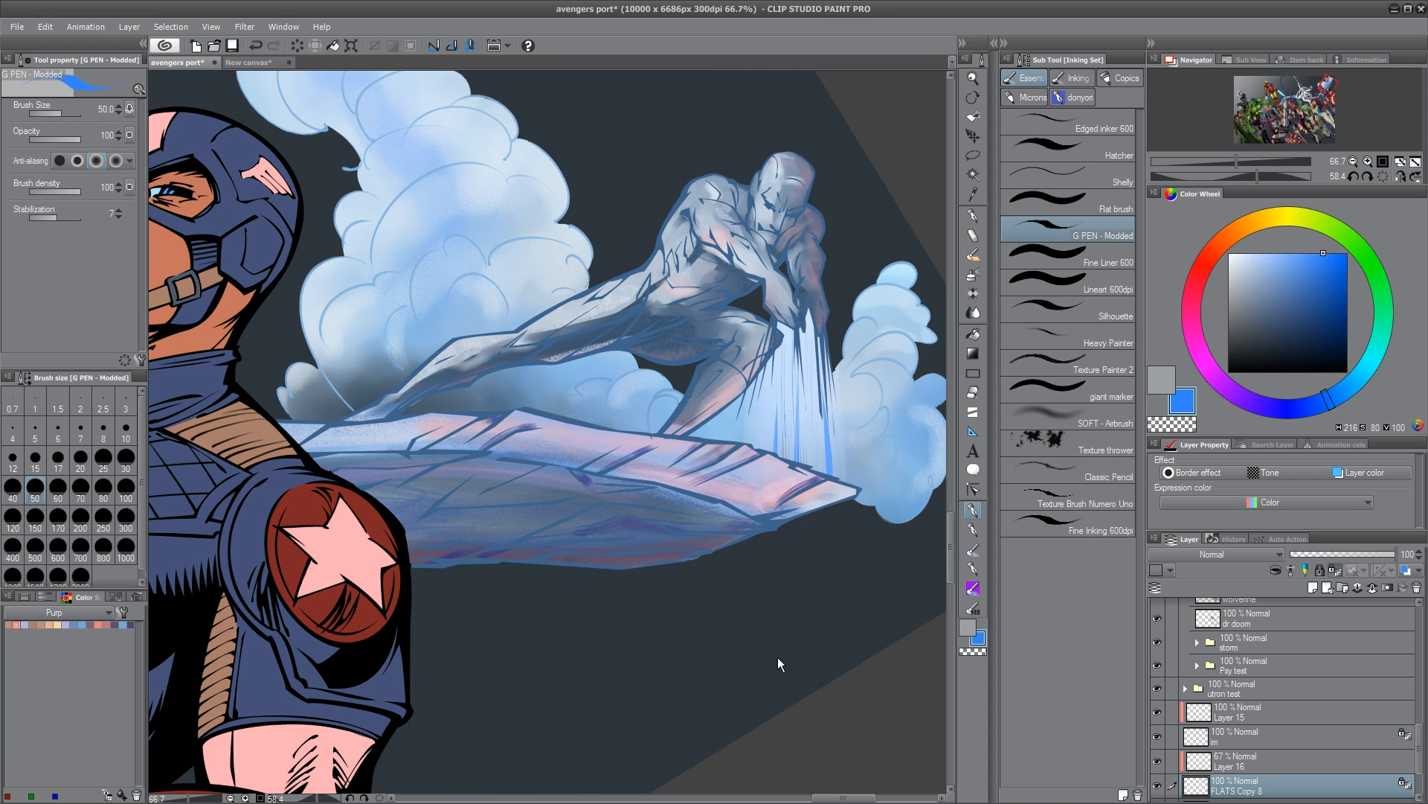
{"action": "scroll", "coordinate": [778, 658], "scroll_direction": "down", "scroll_amount": 3}
{"action": "scroll", "coordinate": [778, 657], "scroll_direction": "down", "scroll_amount": 2}
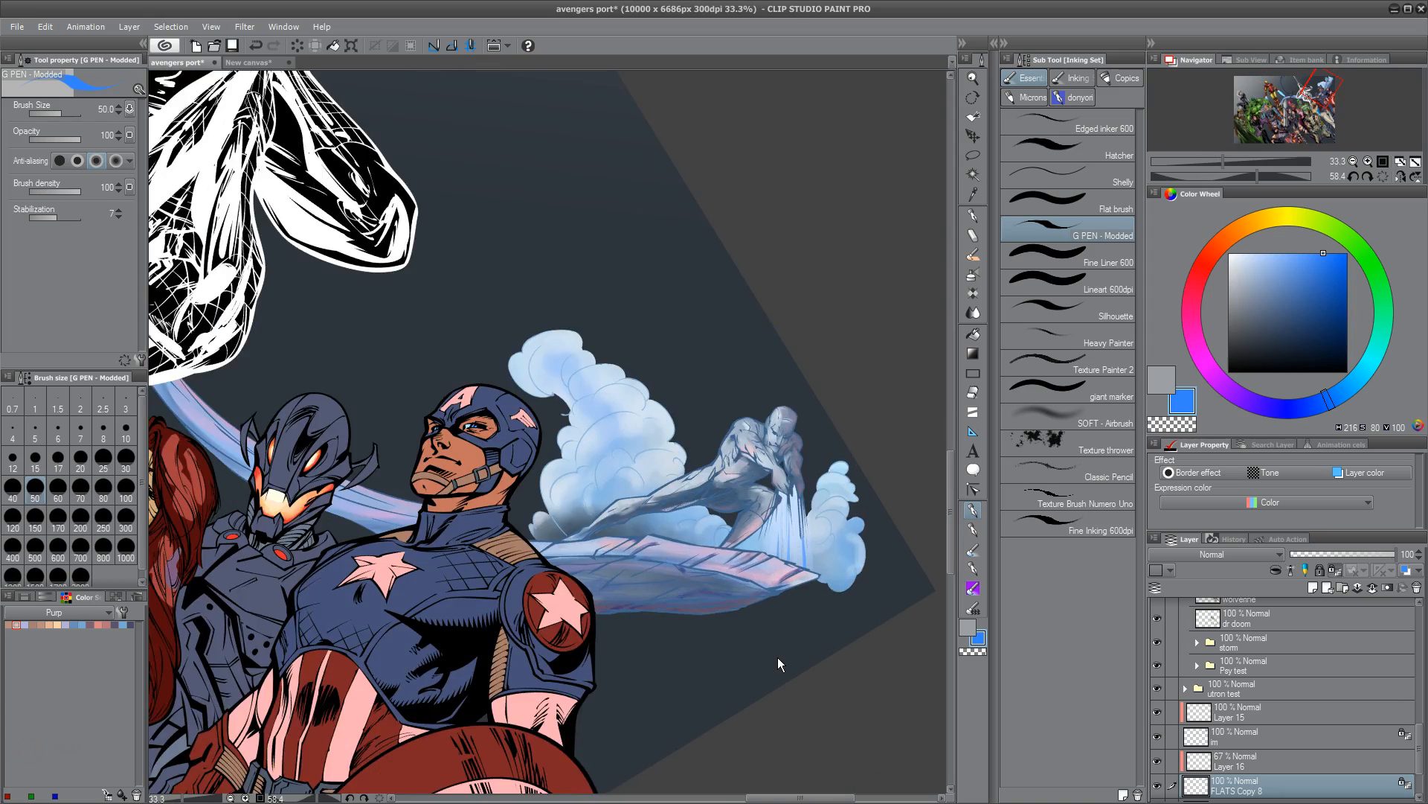
{"action": "left_click_drag", "start_coordinate": [777, 656], "coordinate": [865, 382]}
{"action": "left_click_drag", "start_coordinate": [621, 759], "coordinate": [653, 559]}
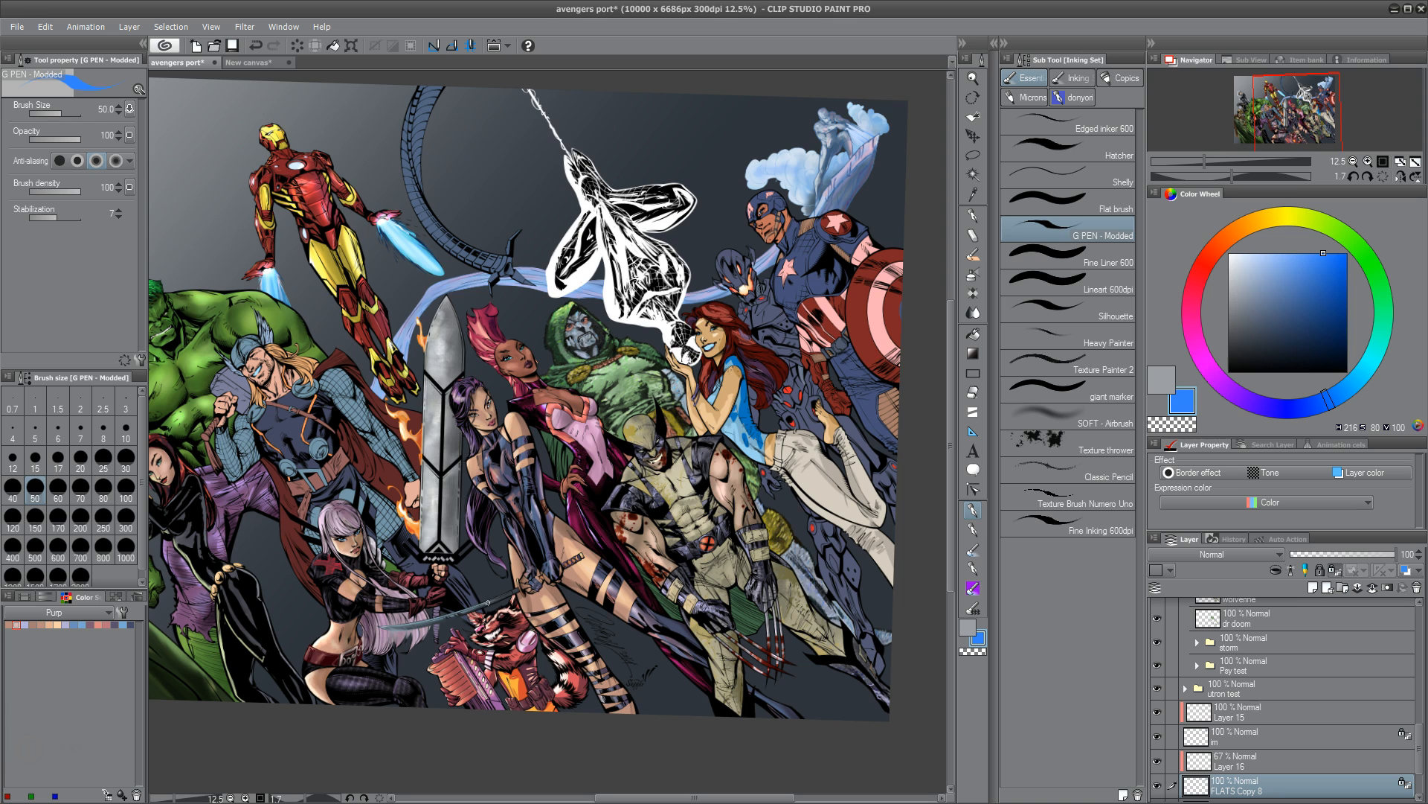